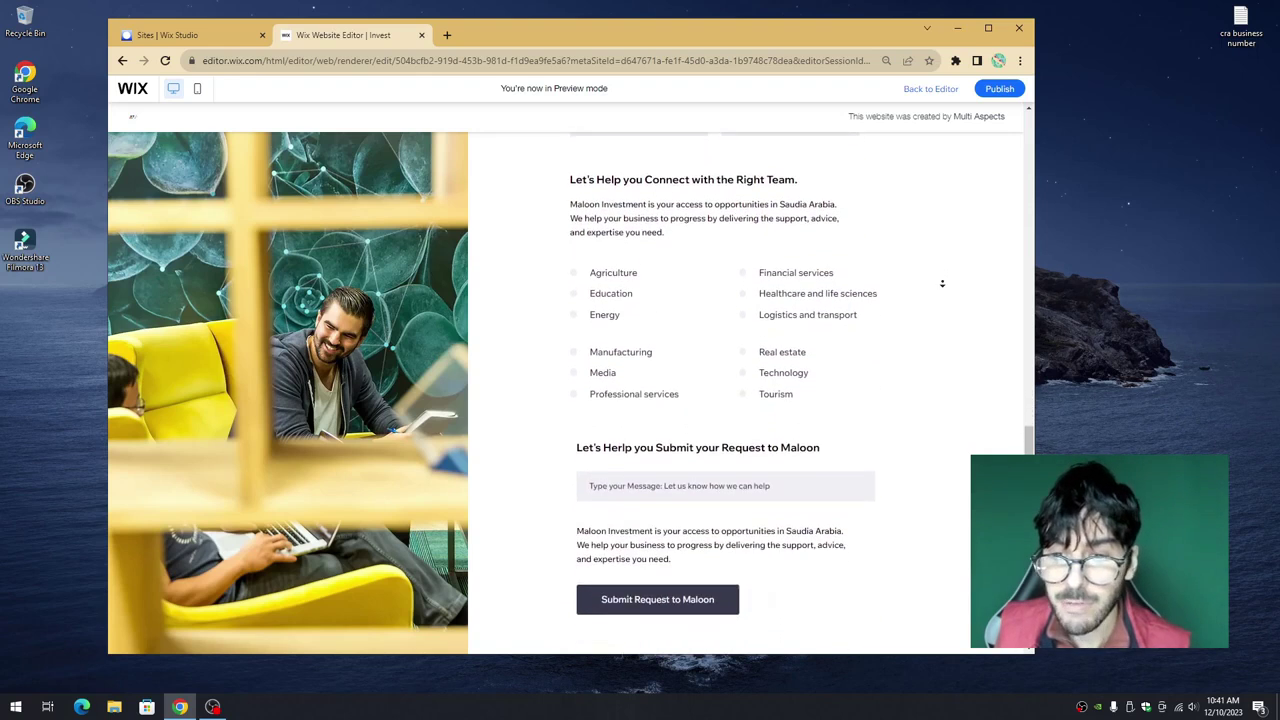
Step: Scroll through the How We Help page preview, then go back to the editor
{"action": "left_click", "coordinate": [524, 323]}
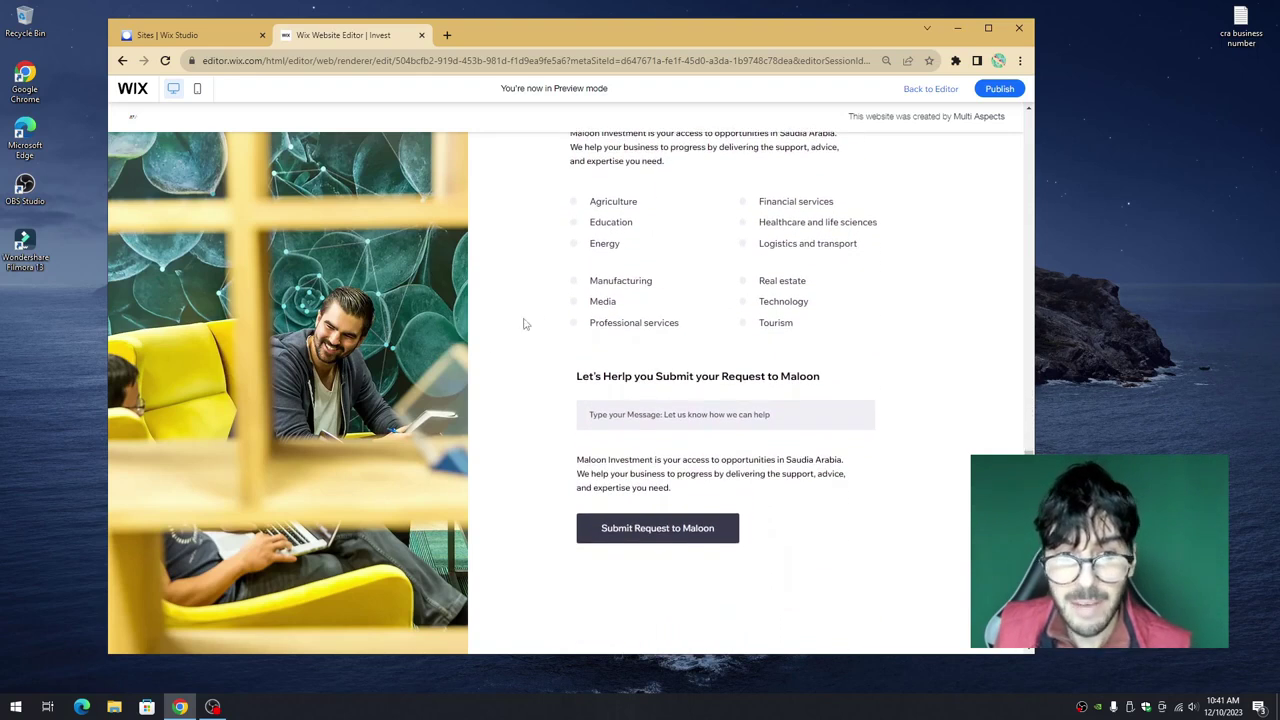
{"action": "scroll", "coordinate": [732, 325], "scroll_direction": "up", "scroll_amount": 15}
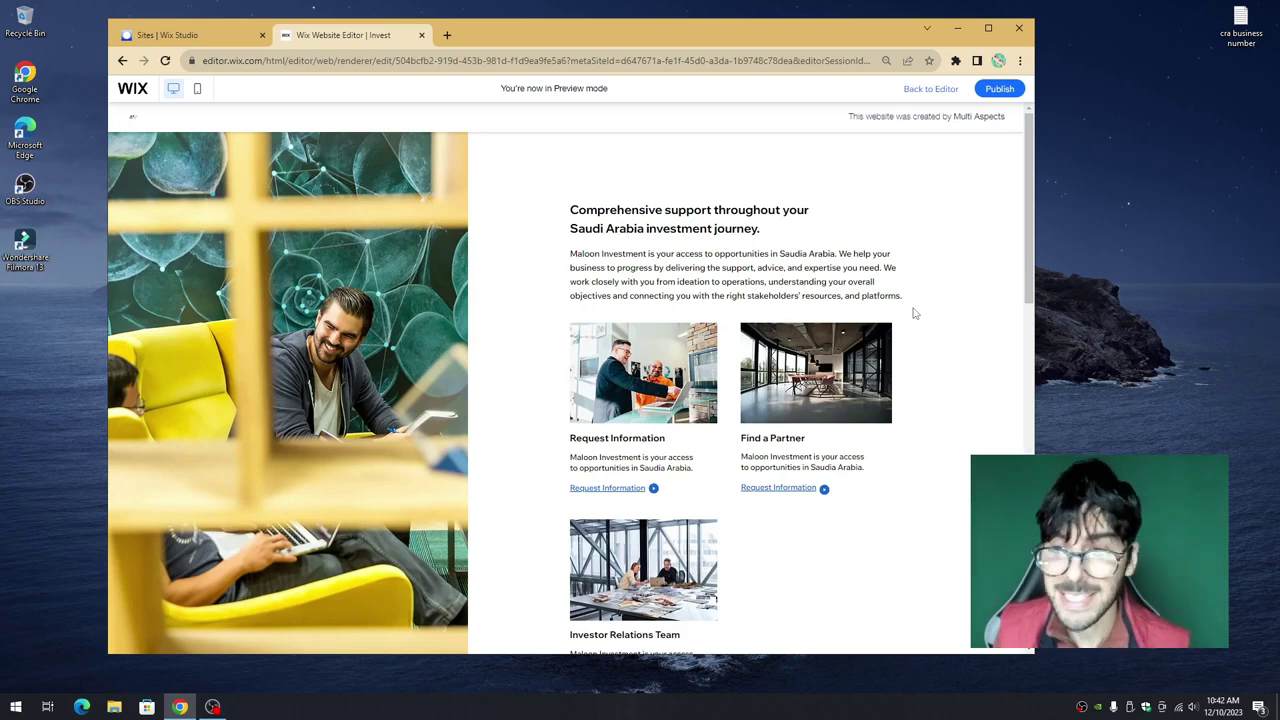
{"action": "scroll", "coordinate": [912, 307], "scroll_direction": "down", "scroll_amount": 2}
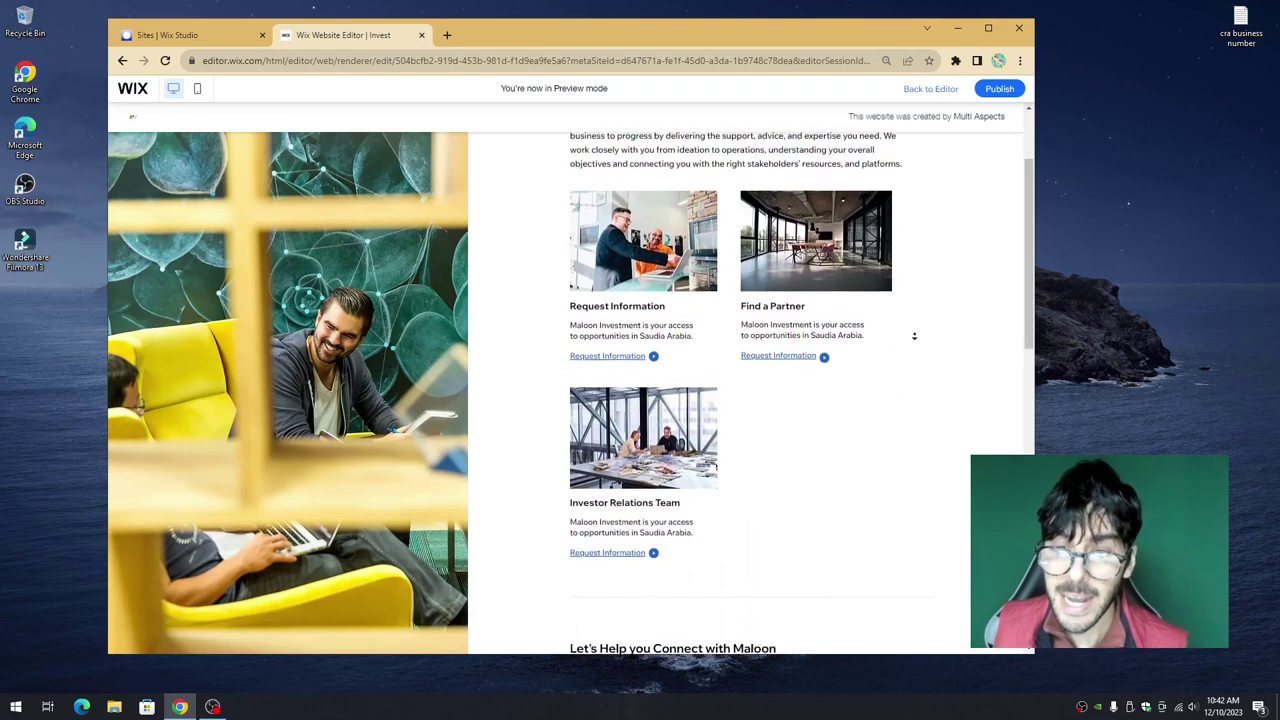
{"action": "scroll", "coordinate": [913, 334], "scroll_direction": "down", "scroll_amount": 2}
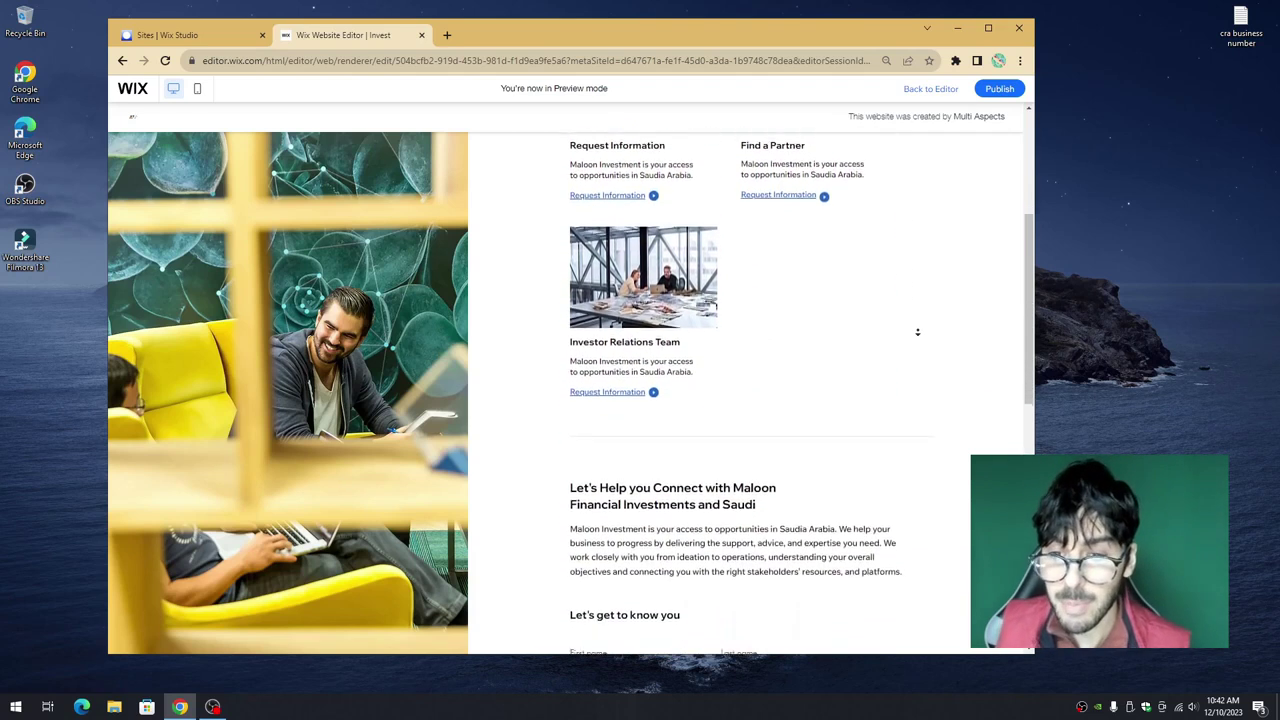
{"action": "scroll", "coordinate": [917, 332], "scroll_direction": "down", "scroll_amount": 1}
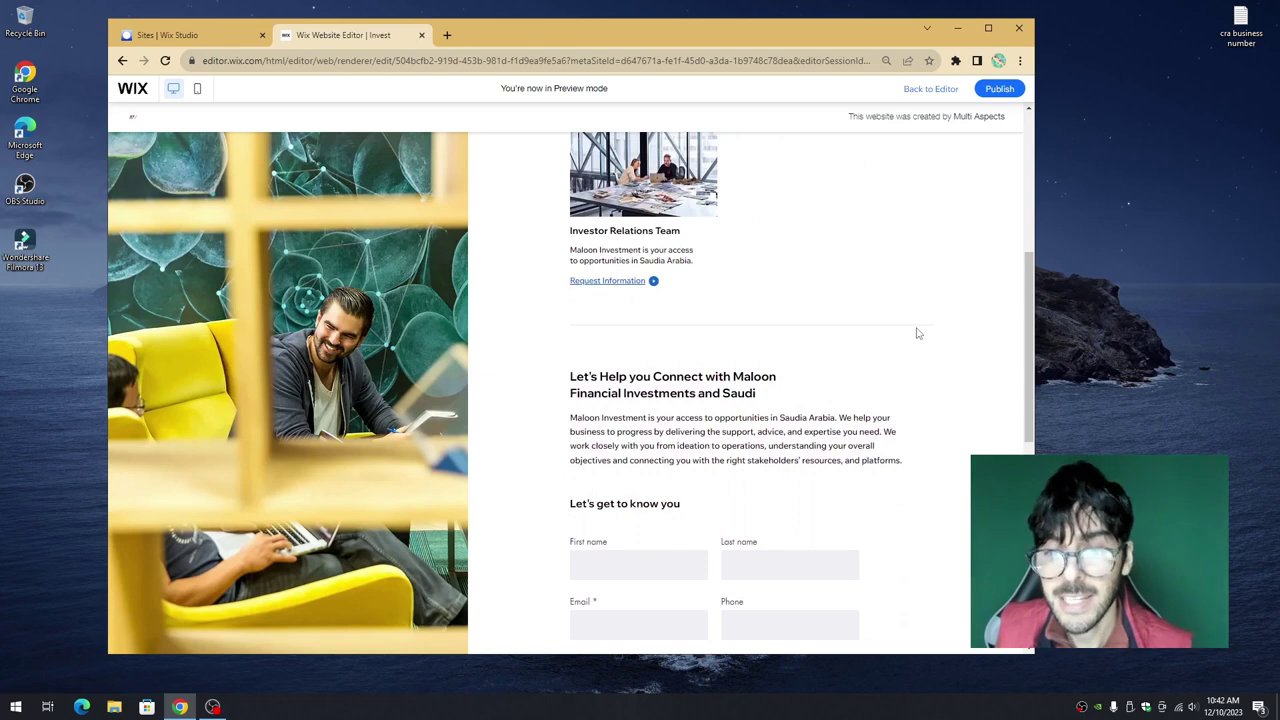
{"action": "scroll", "coordinate": [917, 333], "scroll_direction": "down", "scroll_amount": 1}
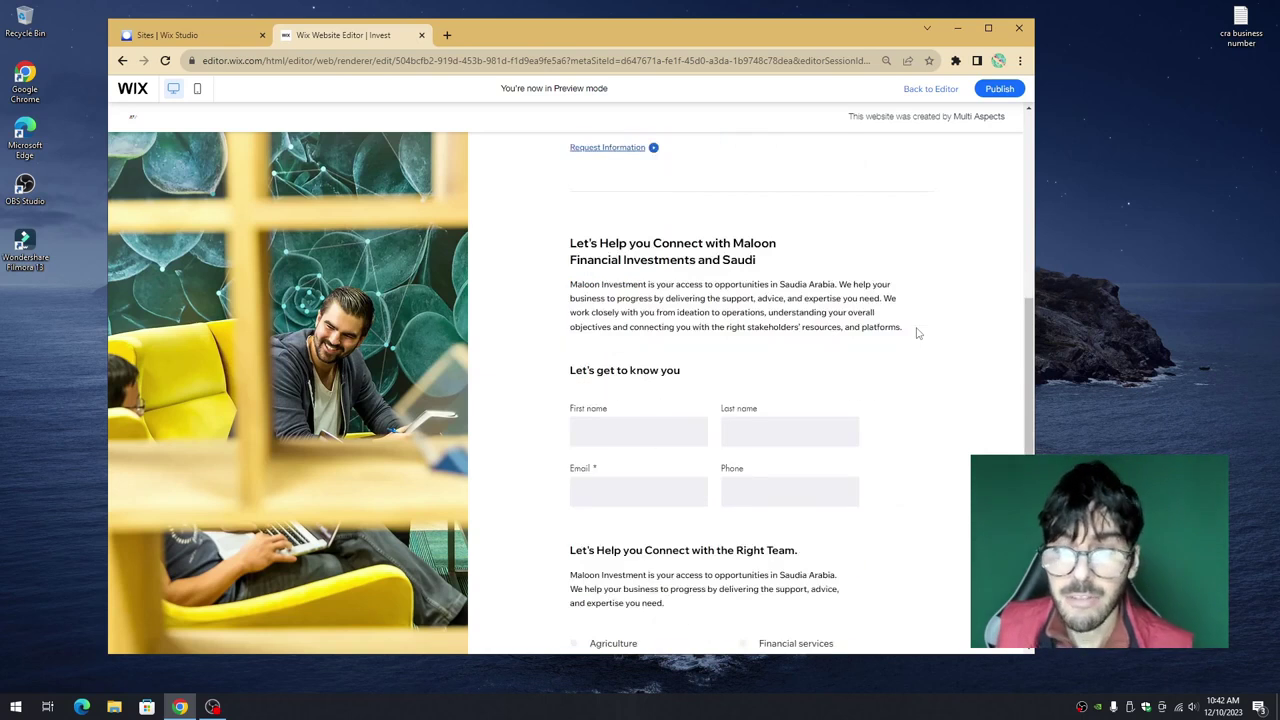
{"action": "scroll", "coordinate": [917, 333], "scroll_direction": "down", "scroll_amount": 1}
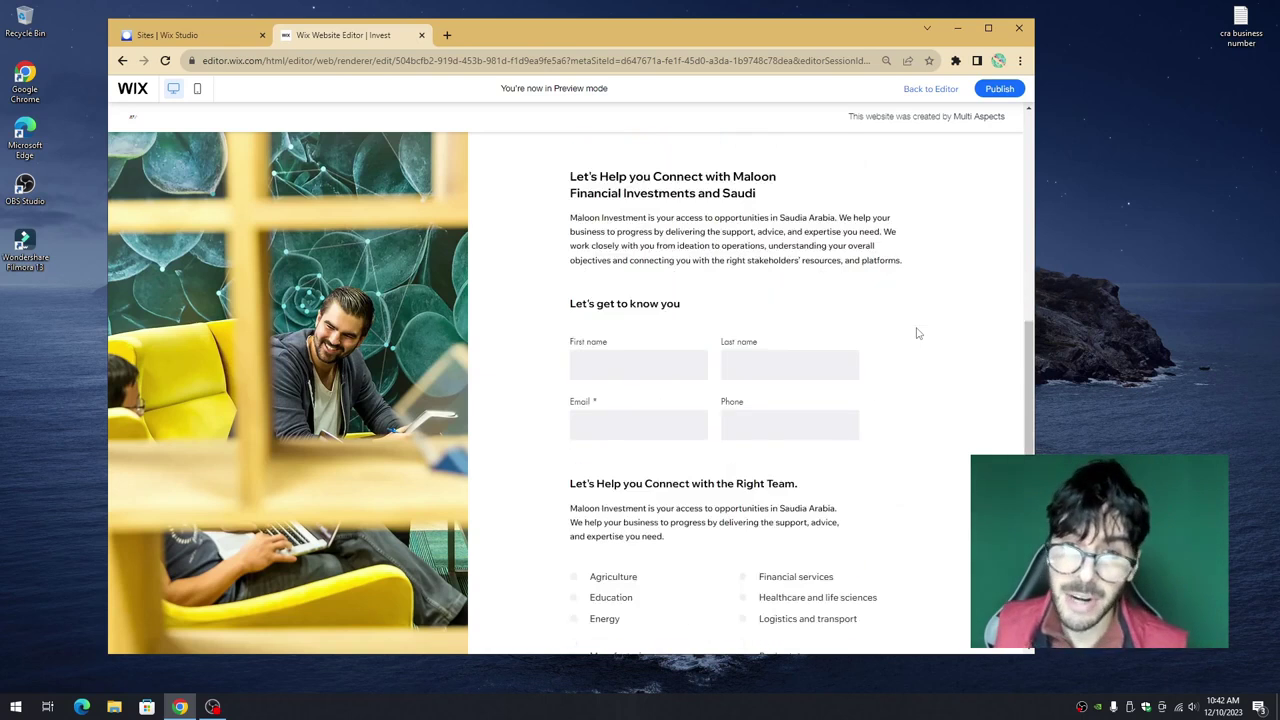
{"action": "scroll", "coordinate": [917, 333], "scroll_direction": "up", "scroll_amount": 5}
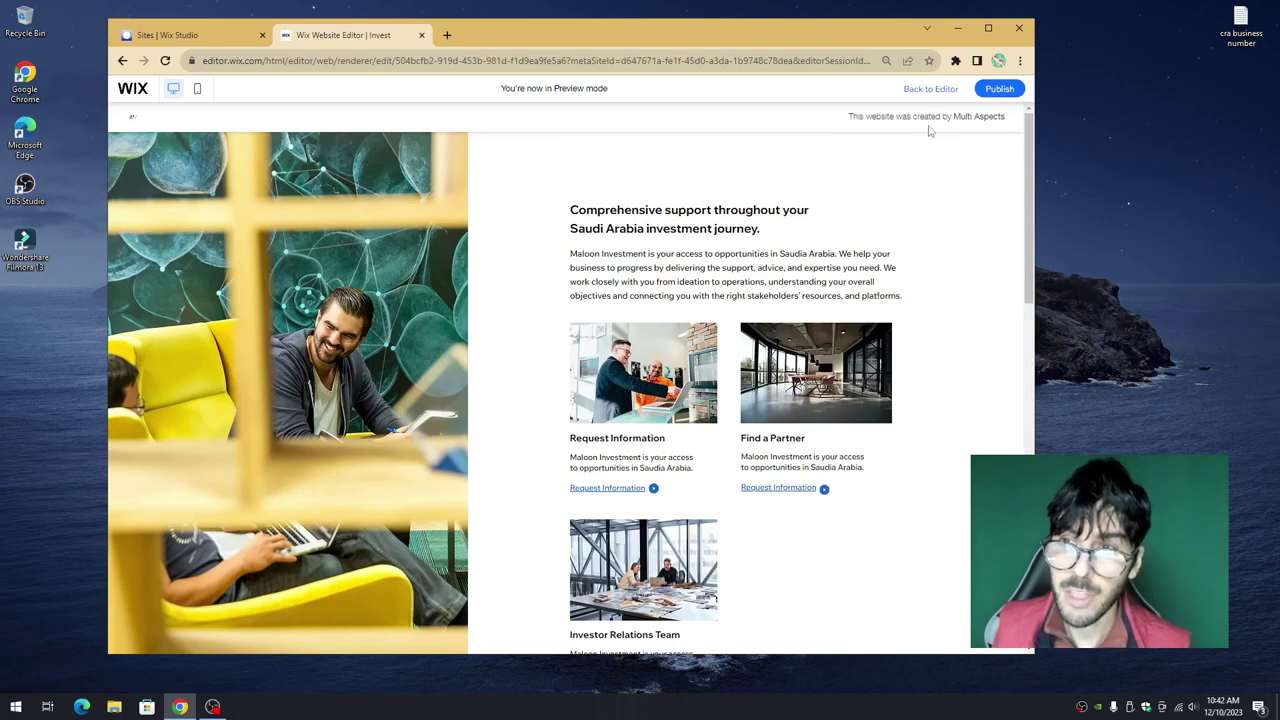
{"action": "left_click", "coordinate": [929, 89]}
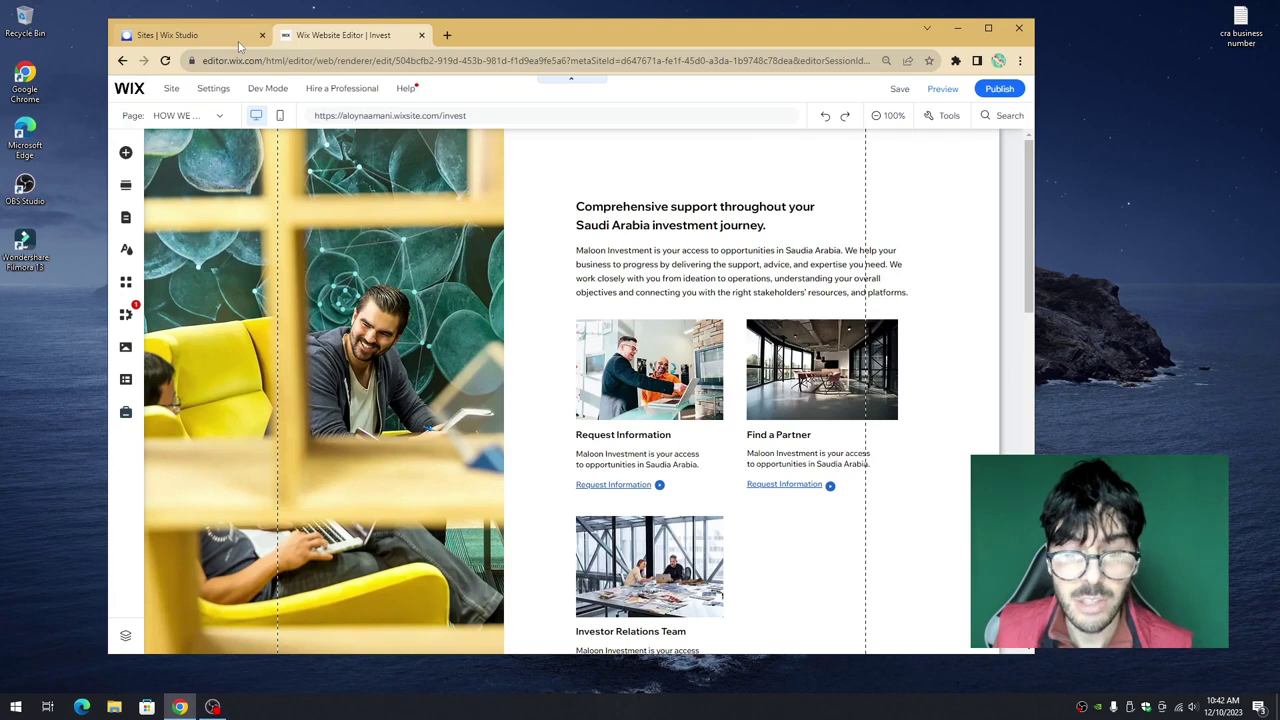
Step: Open a site's dashboard from the Wix Studio sites list, then return to the Invest editor tab
{"action": "left_click", "coordinate": [238, 40]}
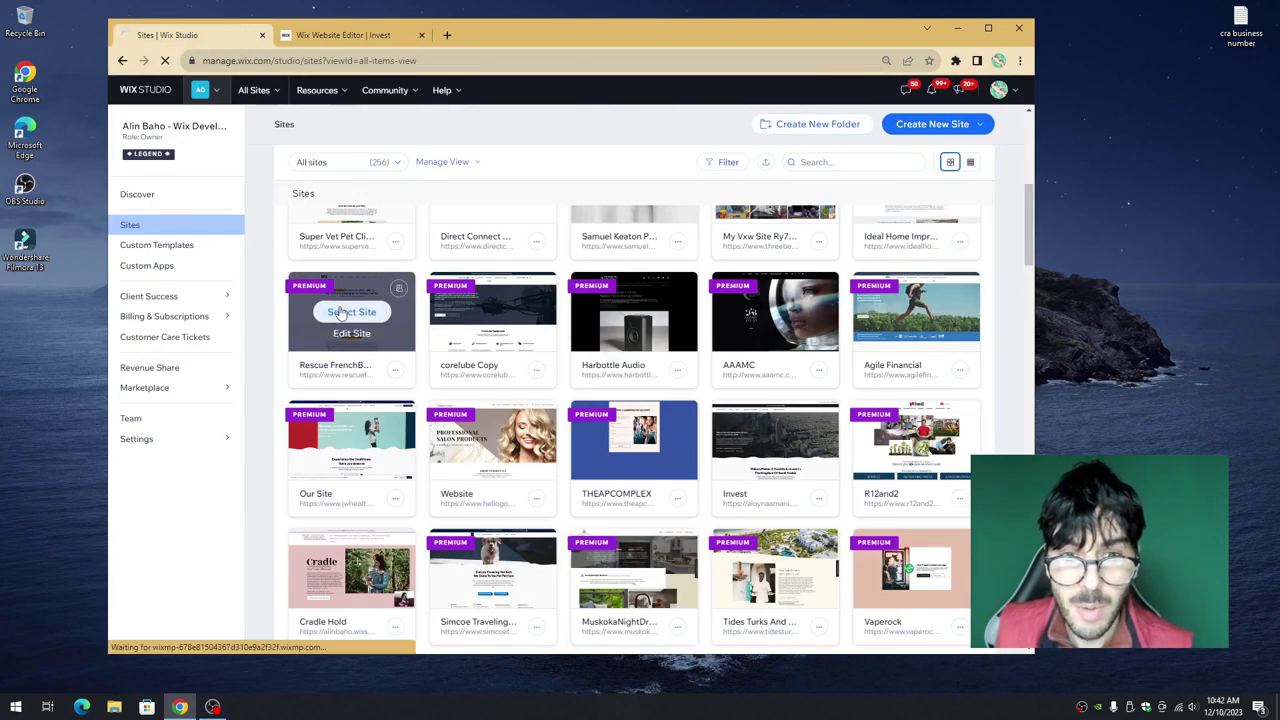
{"action": "left_click", "coordinate": [340, 312]}
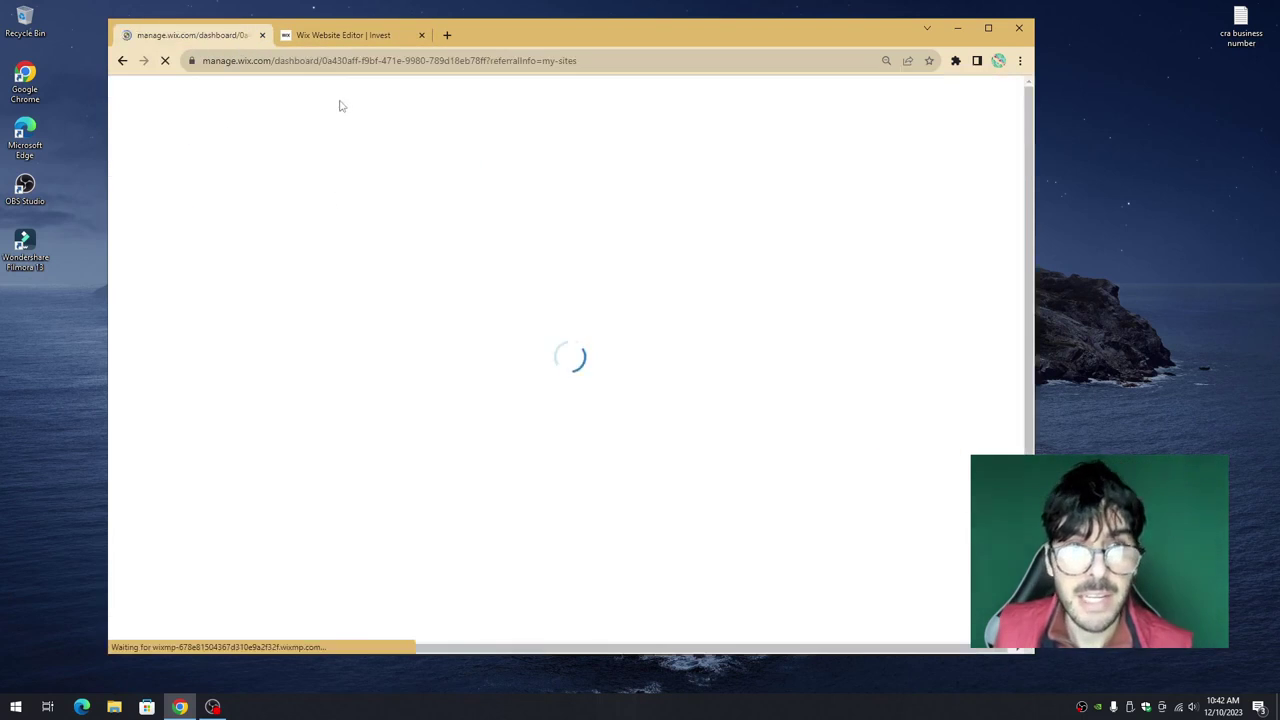
{"action": "left_click", "coordinate": [344, 38]}
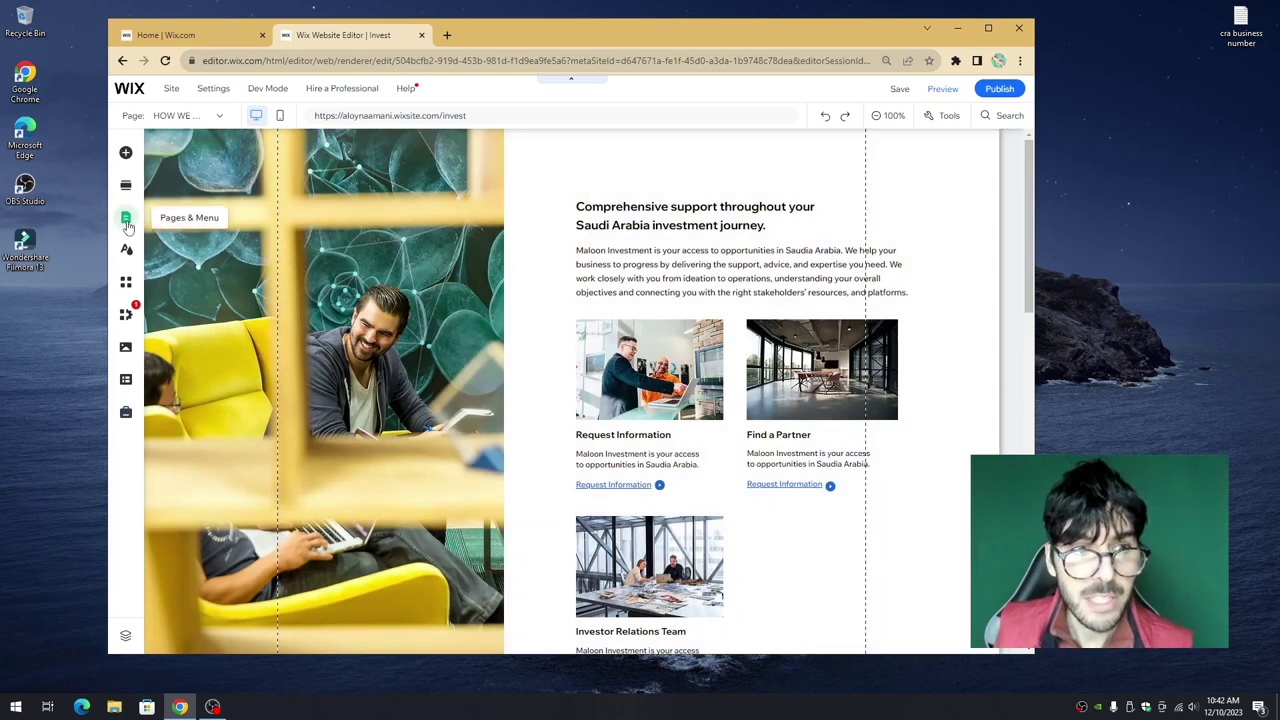
Step: Look over the Pages & Menu list, then scroll the How We Help page and select its contact form
{"action": "left_click", "coordinate": [126, 222]}
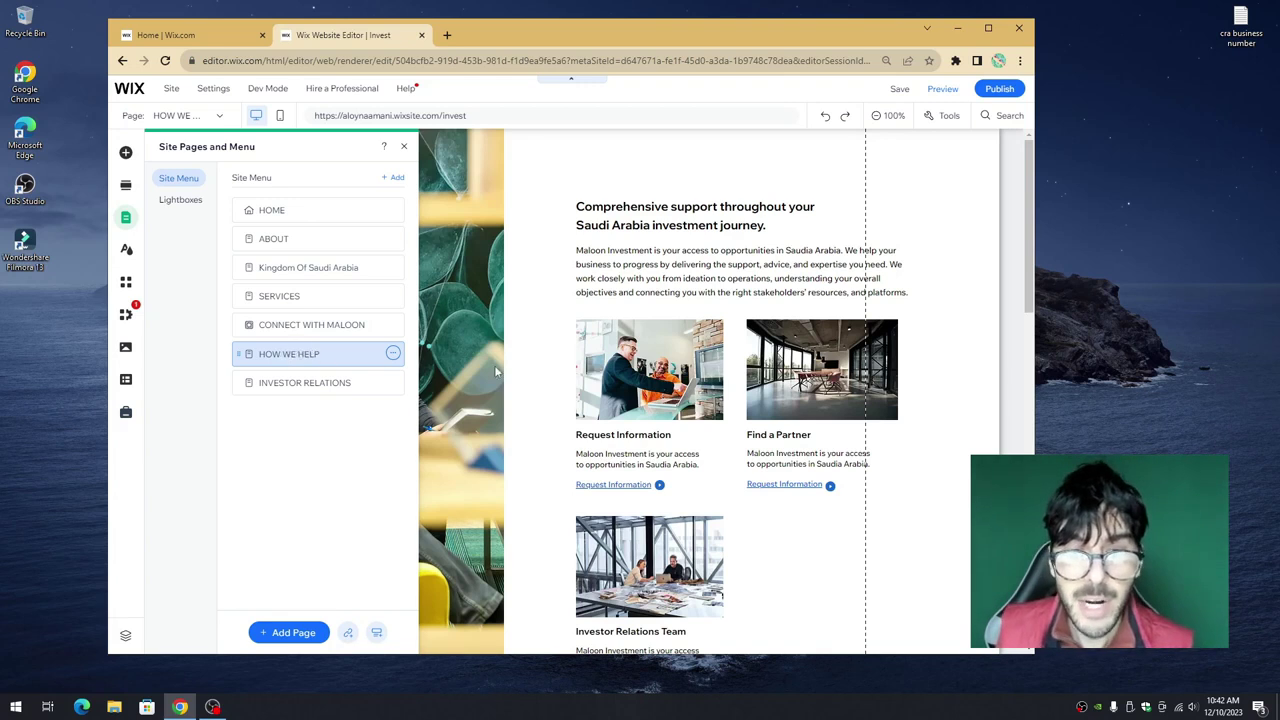
{"action": "left_click", "coordinate": [590, 383]}
{"action": "scroll", "coordinate": [585, 388], "scroll_direction": "down", "scroll_amount": 4}
{"action": "scroll", "coordinate": [643, 427], "scroll_direction": "down", "scroll_amount": 2}
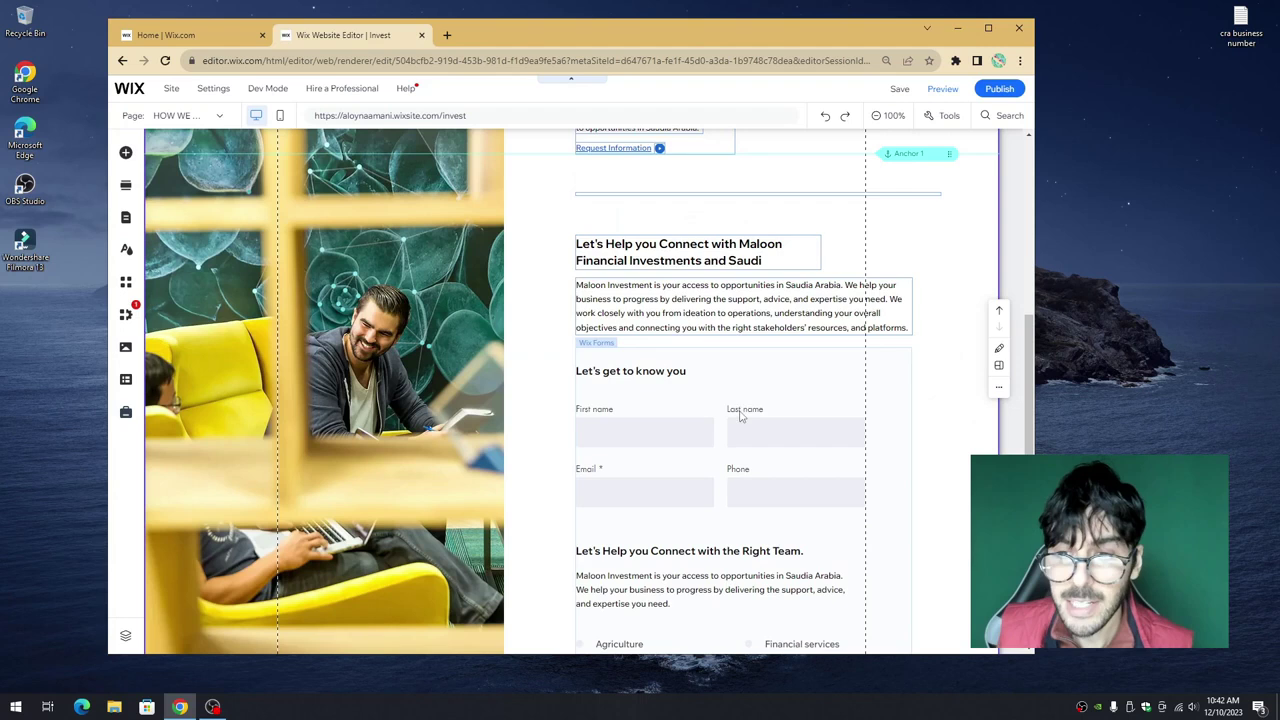
{"action": "left_click", "coordinate": [725, 378]}
{"action": "scroll", "coordinate": [700, 370], "scroll_direction": "down", "scroll_amount": 2}
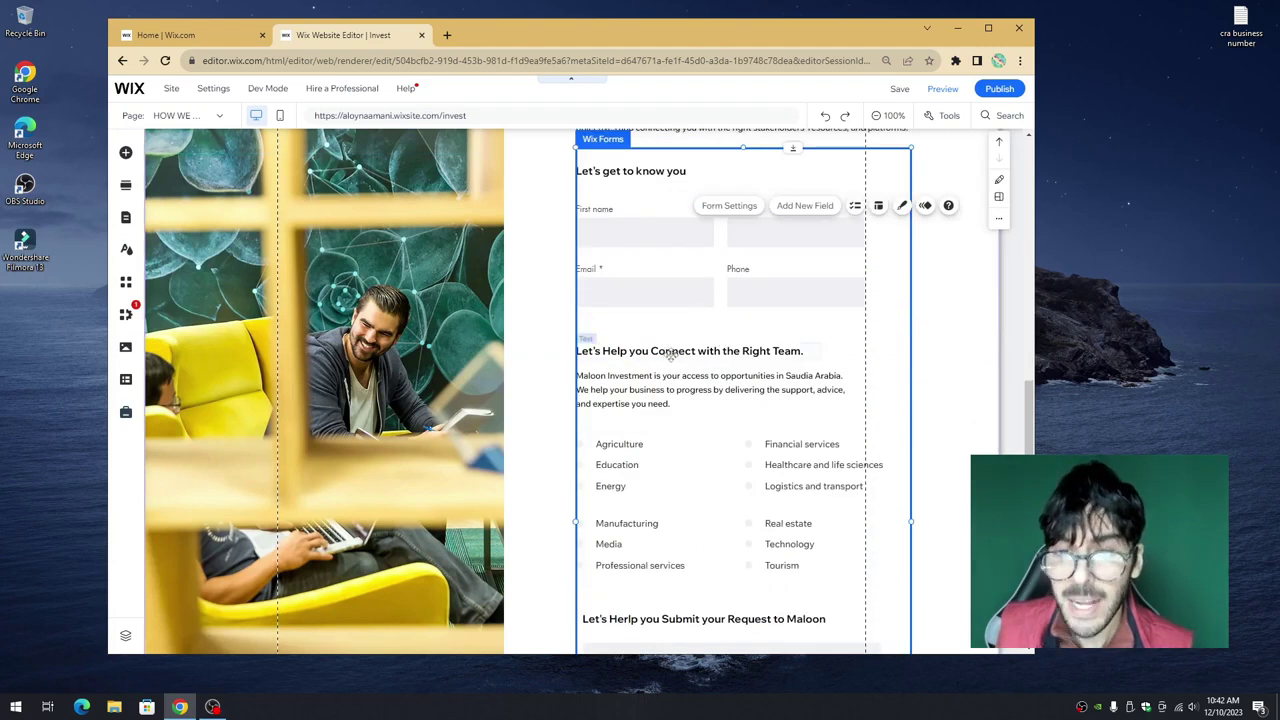
{"action": "scroll", "coordinate": [690, 352], "scroll_direction": "up", "scroll_amount": 5}
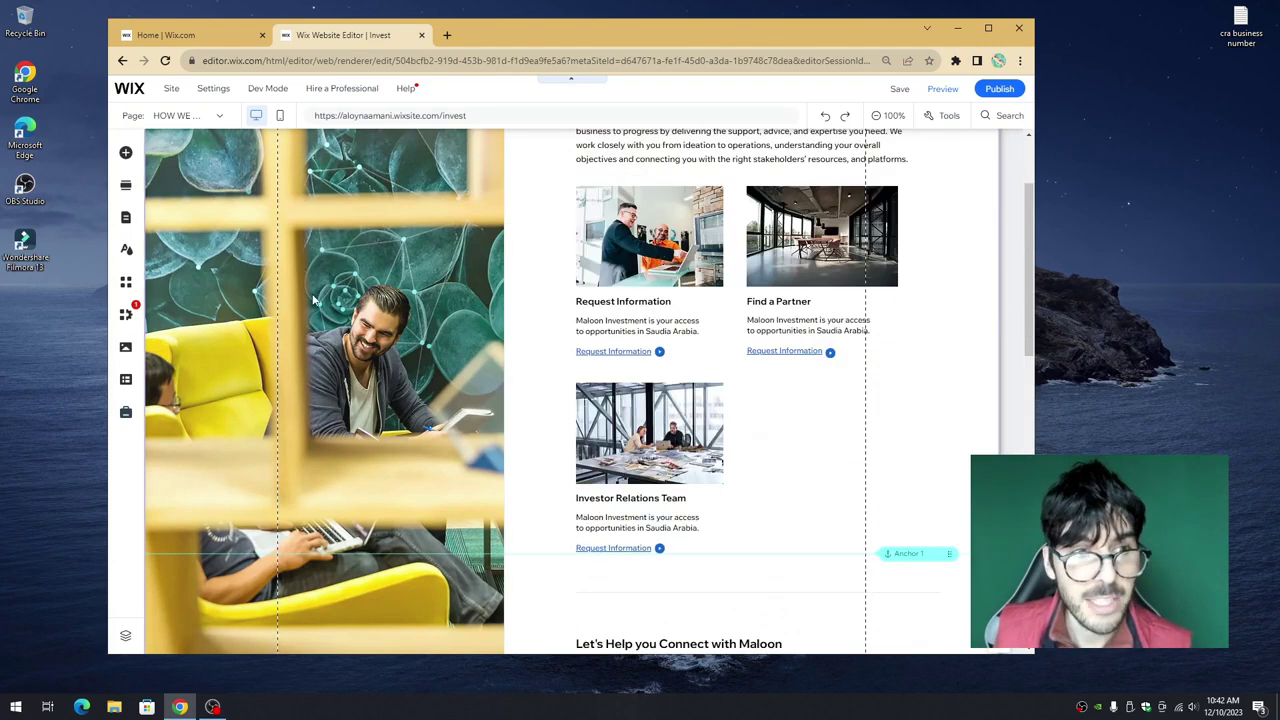
Step: Add a blank page to the site named 'Example'
{"action": "left_click", "coordinate": [126, 222]}
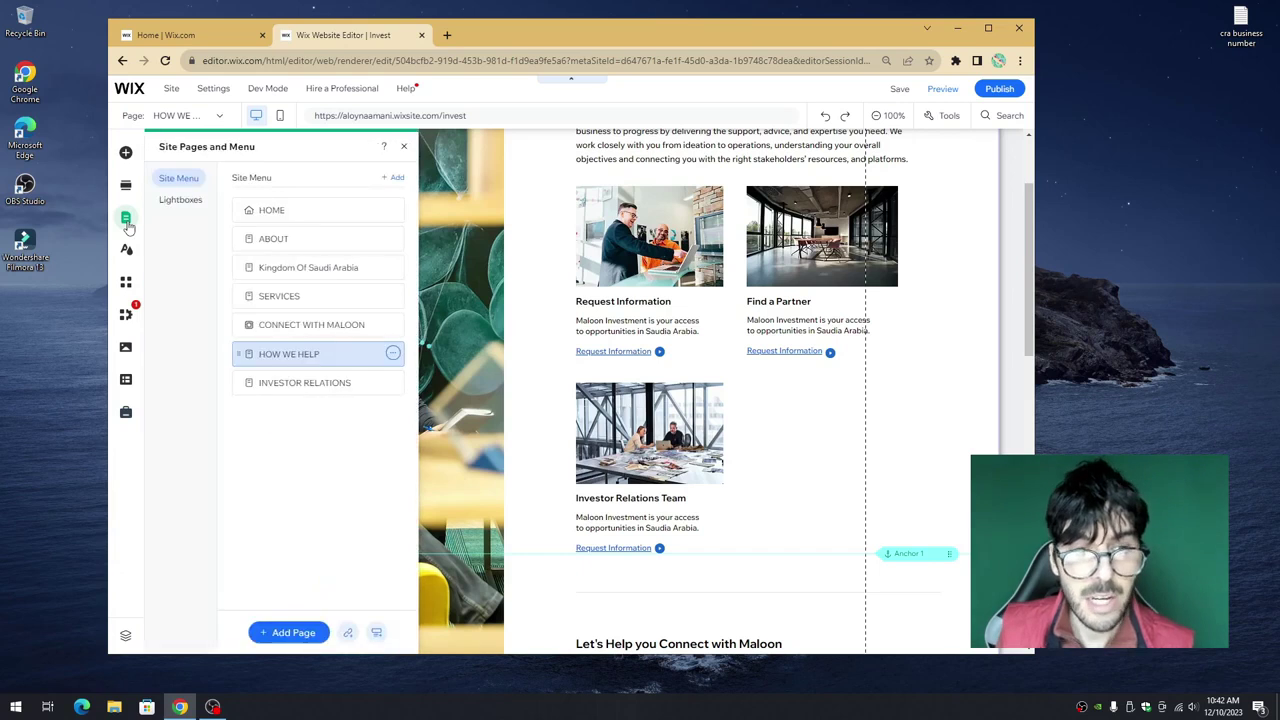
{"action": "left_click", "coordinate": [288, 633]}
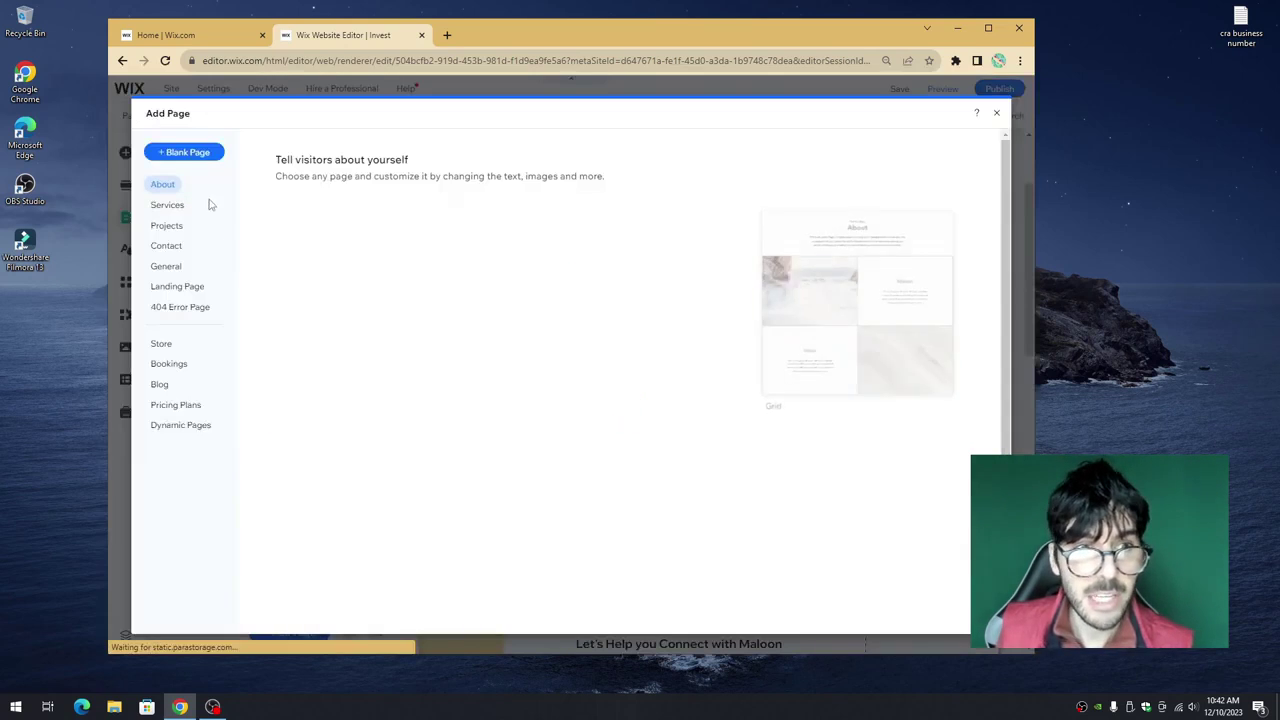
{"action": "left_click", "coordinate": [202, 161]}
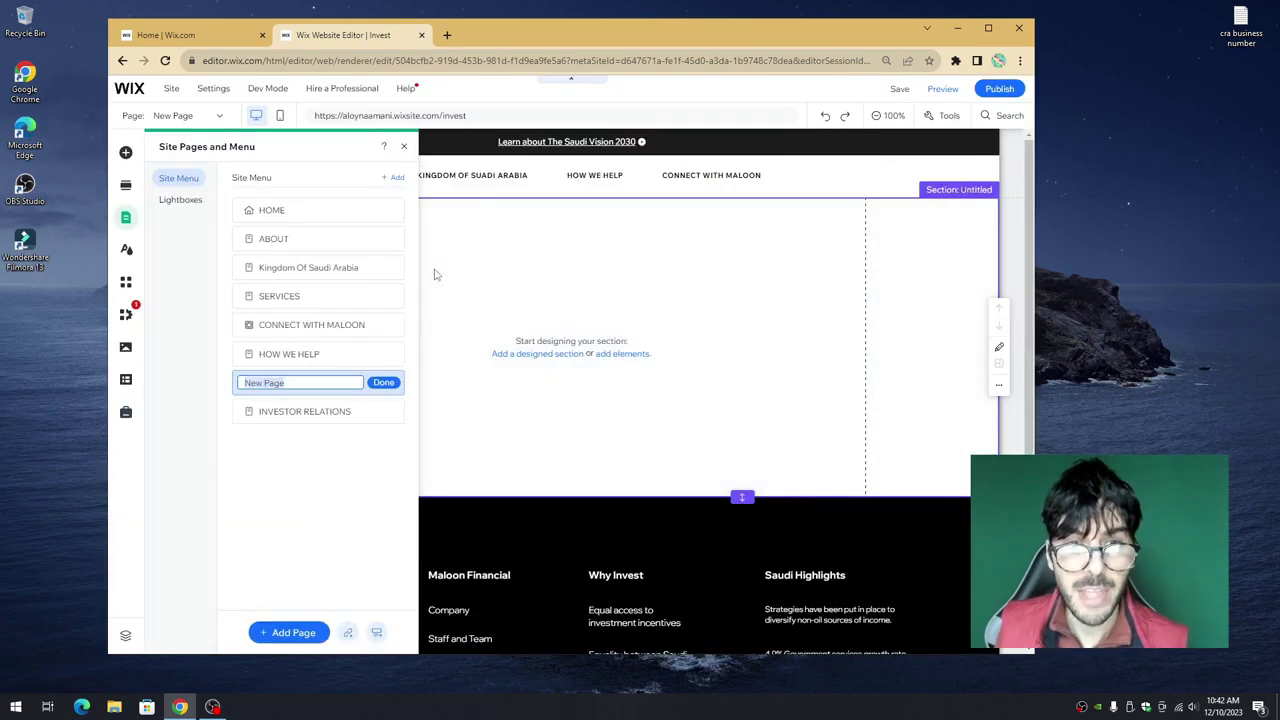
{"action": "type", "text": "Example"}
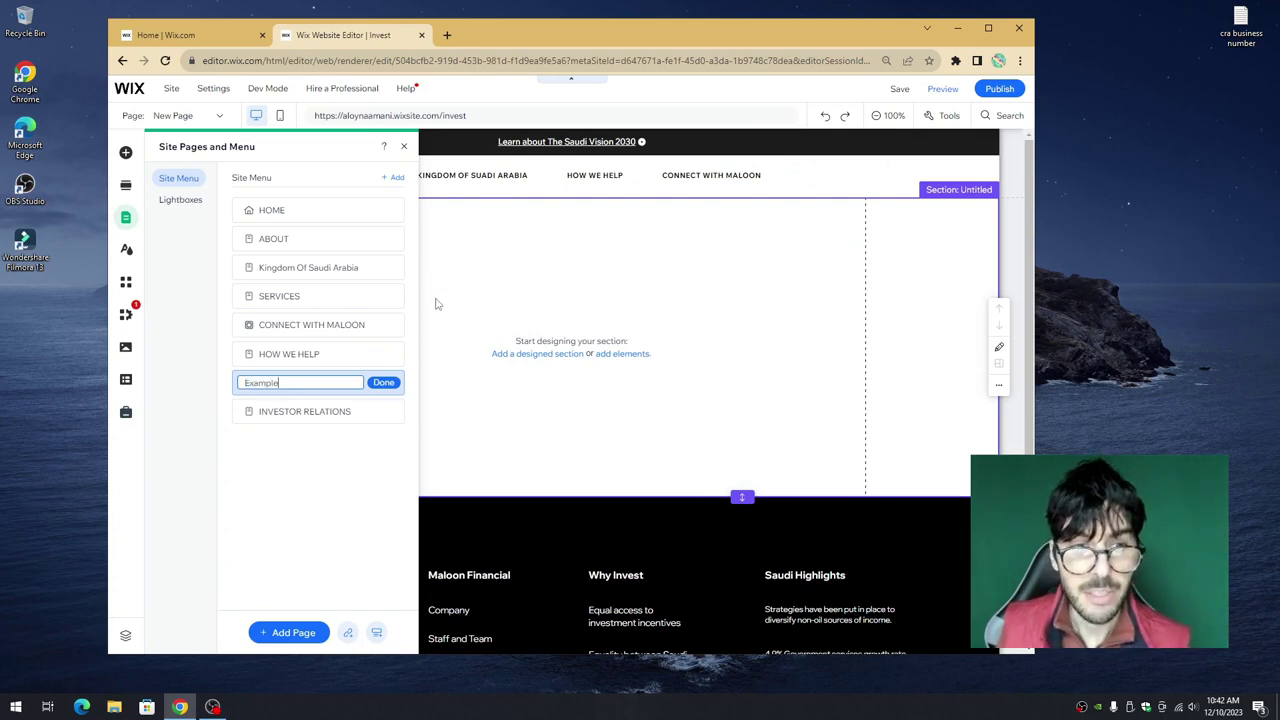
{"action": "key", "text": "Return"}
{"action": "left_click", "coordinate": [436, 304]}
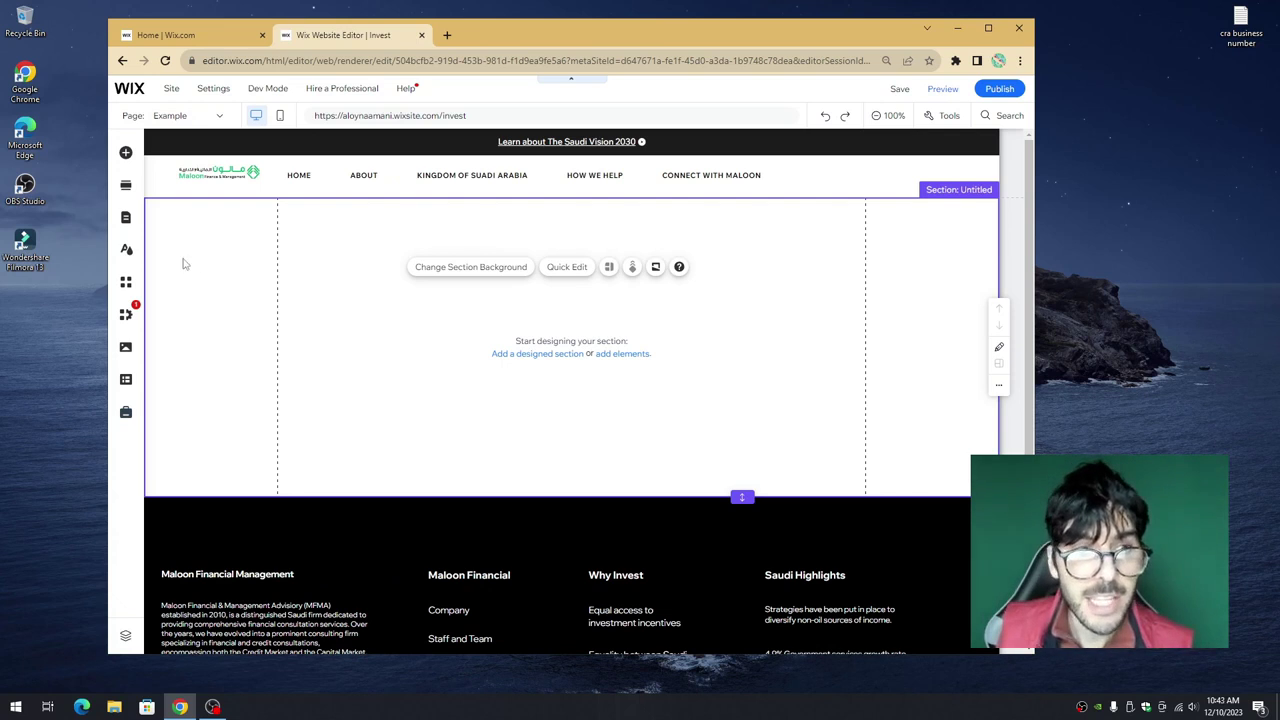
Step: Set the Example page's layout to No header & footer in its page settings
{"action": "left_click", "coordinate": [126, 220]}
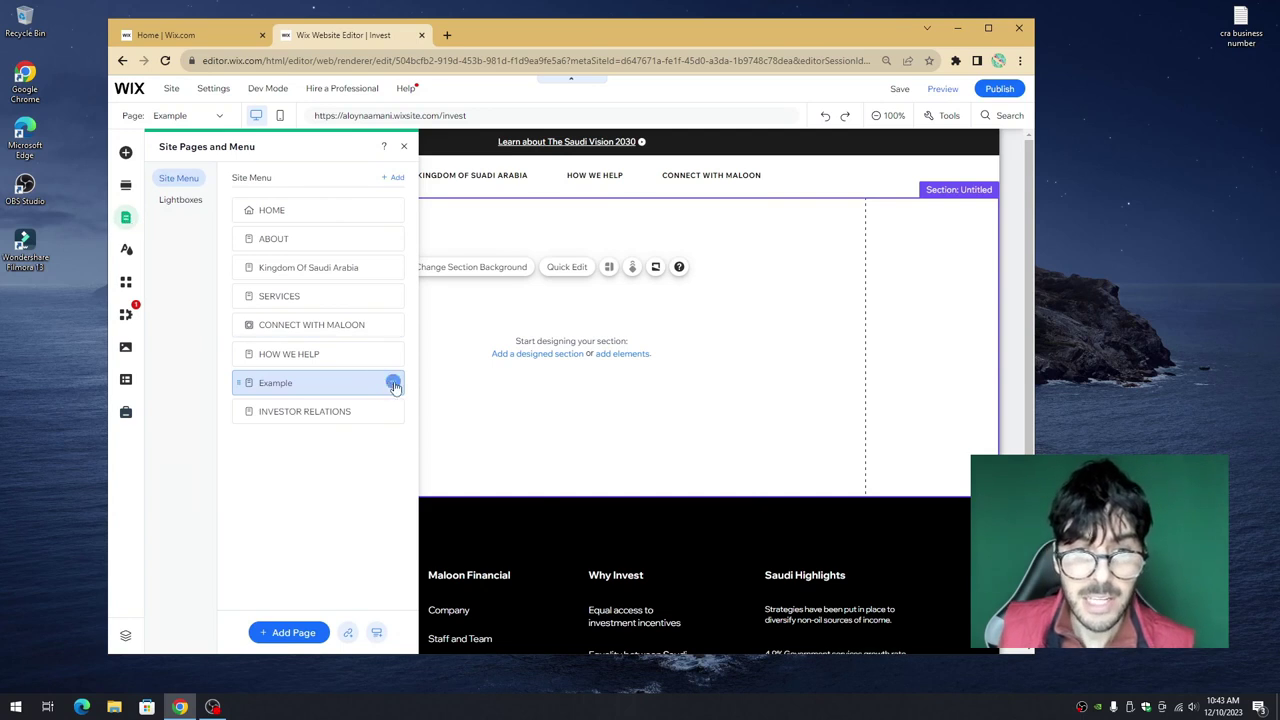
{"action": "left_click", "coordinate": [394, 386]}
{"action": "left_click", "coordinate": [456, 387]}
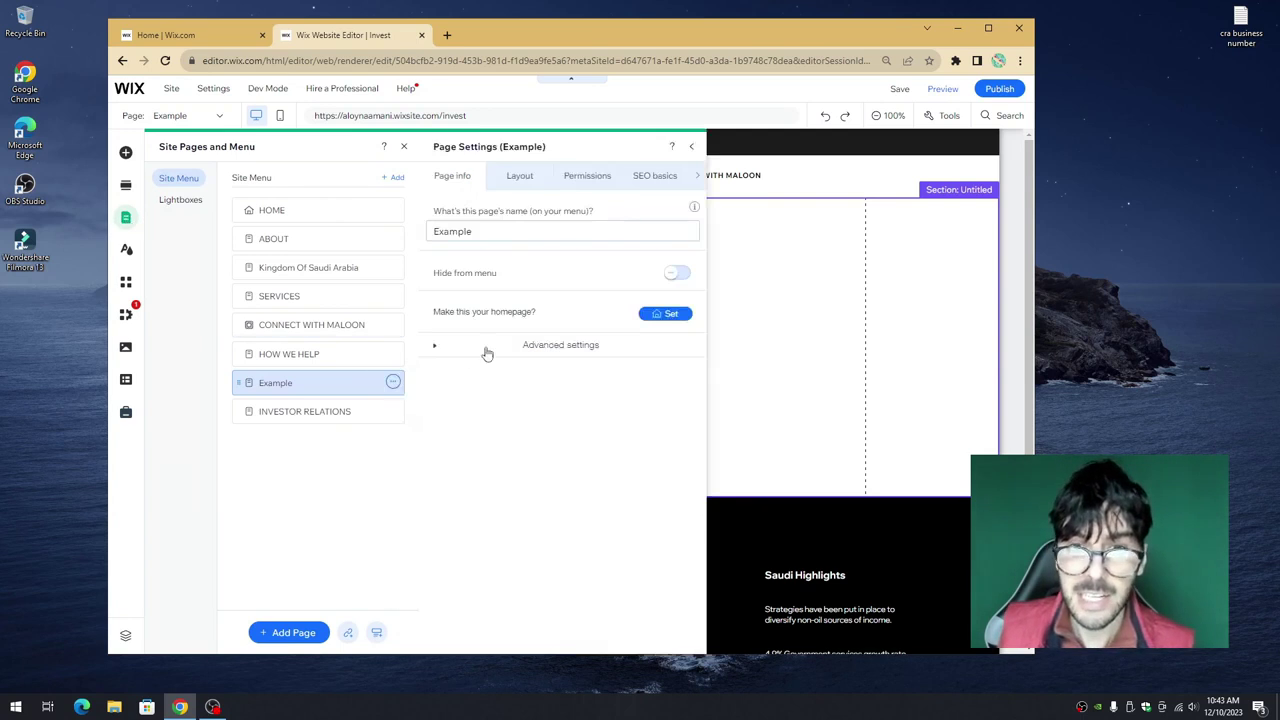
{"action": "left_click", "coordinate": [517, 180]}
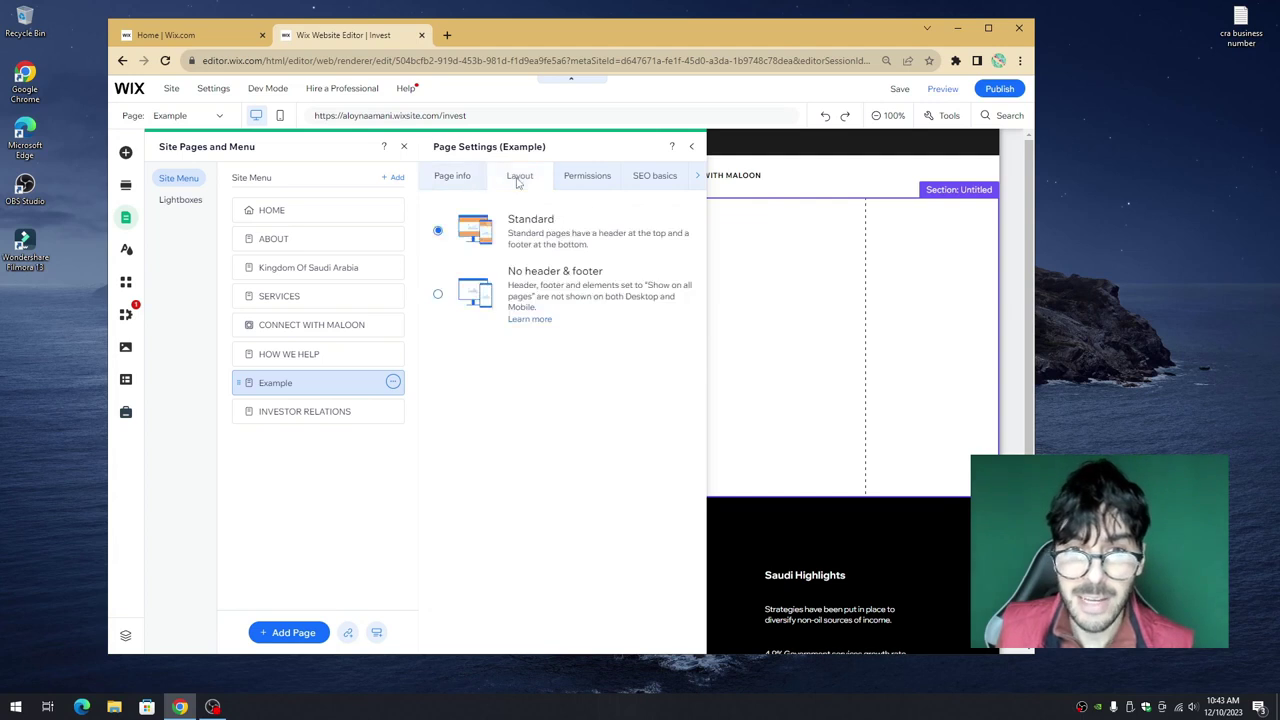
{"action": "left_click", "coordinate": [535, 277]}
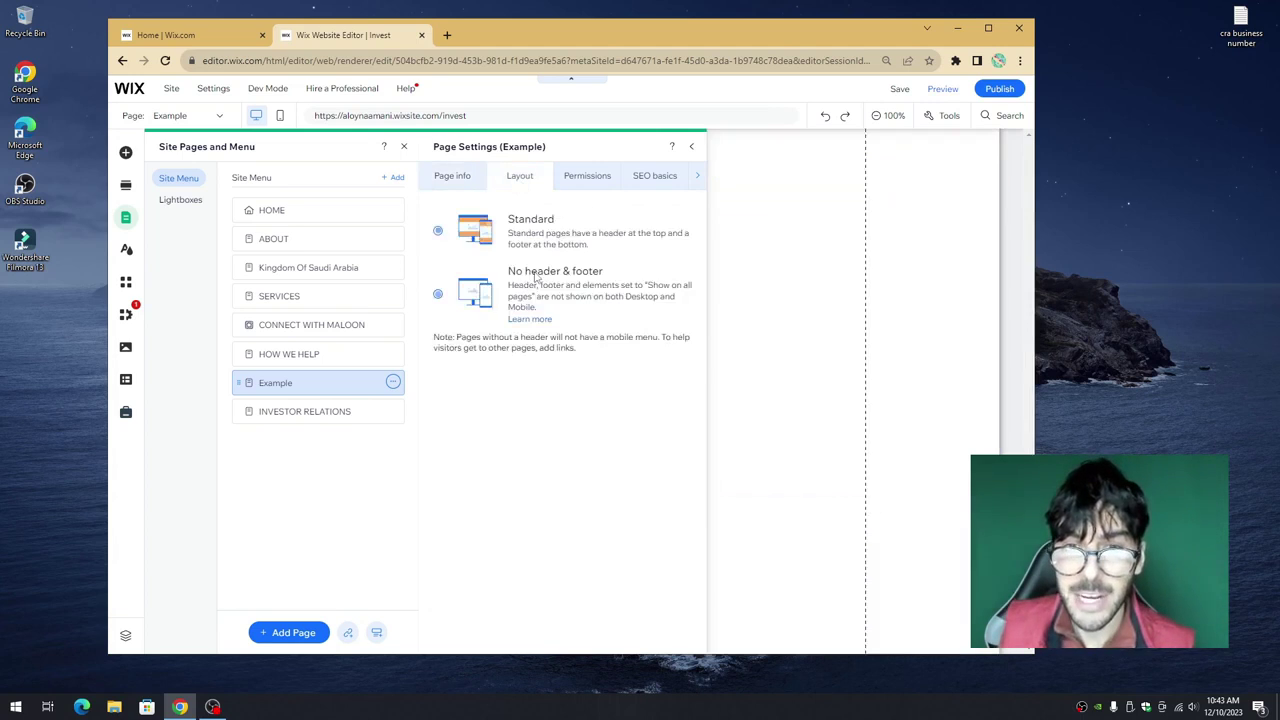
{"action": "left_click", "coordinate": [693, 147]}
{"action": "left_click", "coordinate": [404, 146]}
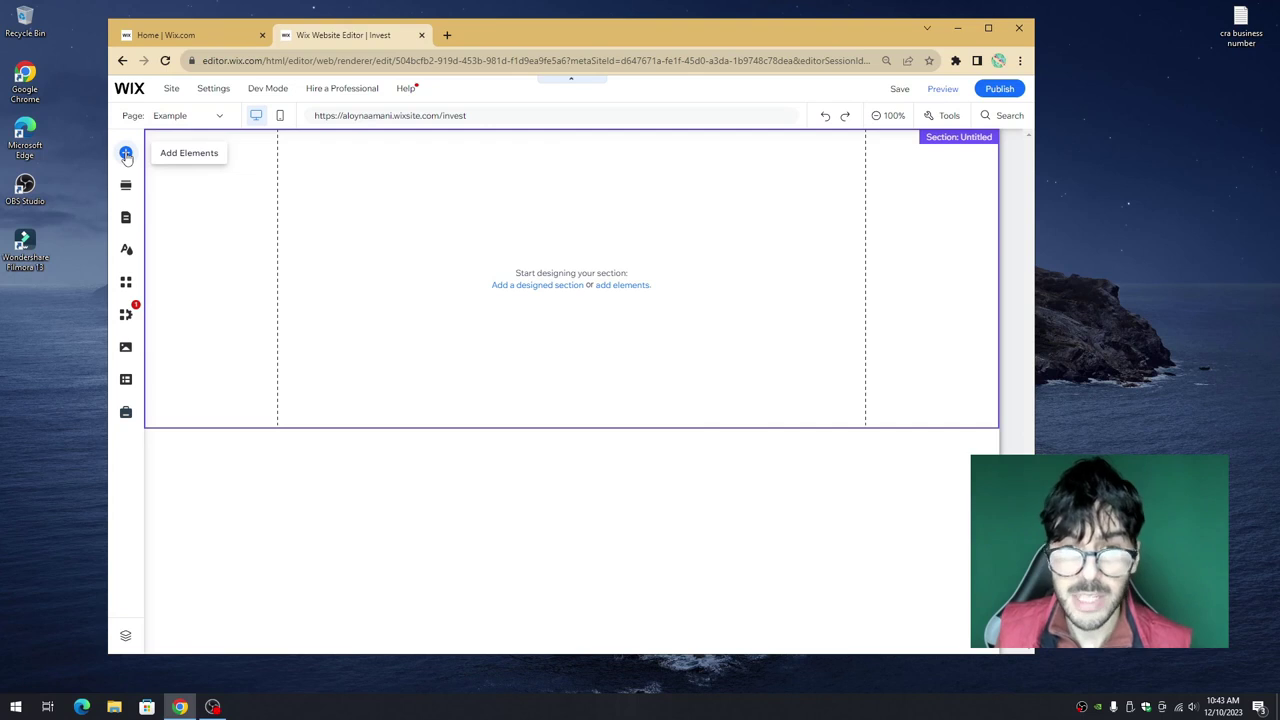
Step: Place the Wix Forms 'Come Work with Us' application form on the Example page
{"action": "left_click", "coordinate": [126, 155]}
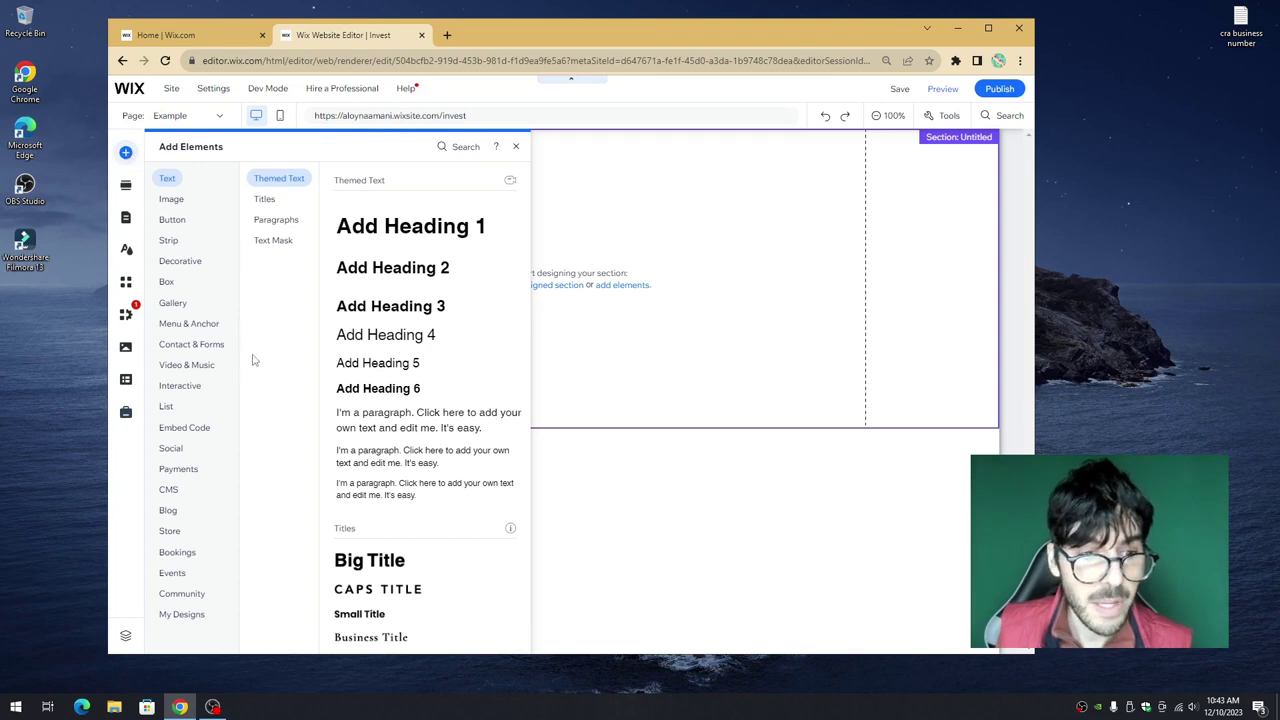
{"action": "left_click", "coordinate": [191, 344]}
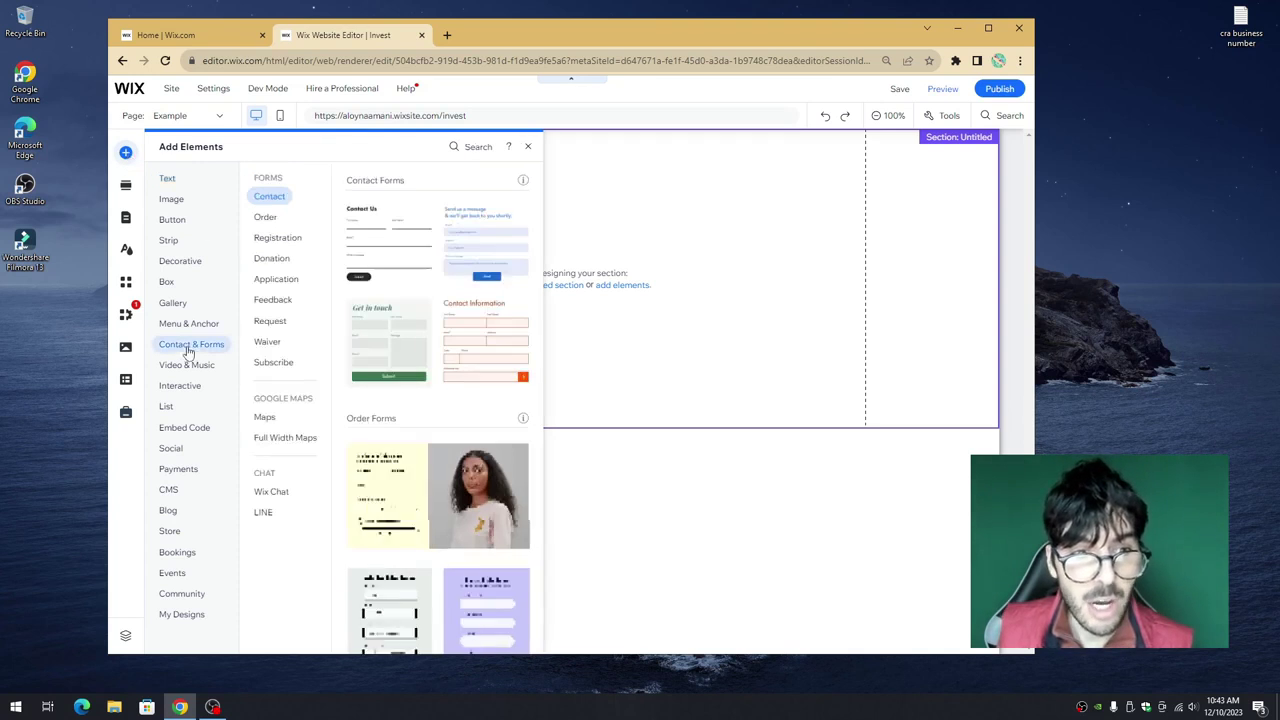
{"action": "scroll", "coordinate": [393, 366], "scroll_direction": "down", "scroll_amount": 1}
{"action": "scroll", "coordinate": [393, 350], "scroll_direction": "down", "scroll_amount": 9}
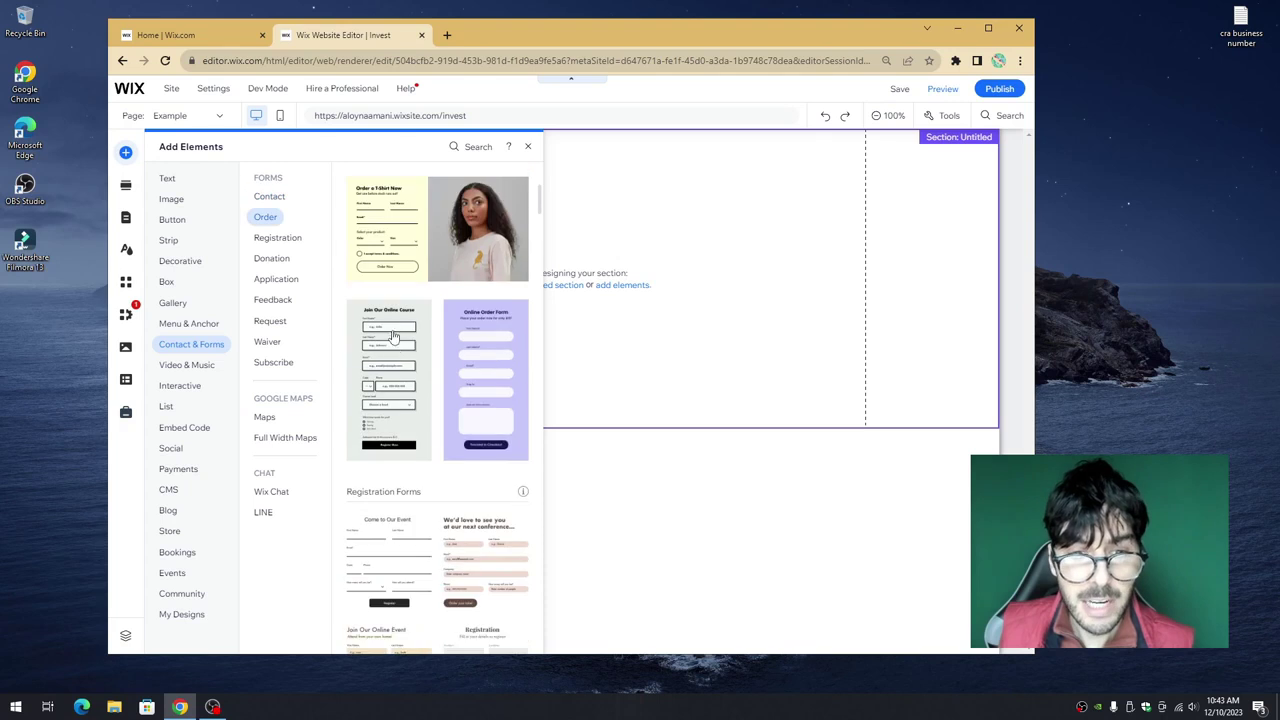
{"action": "scroll", "coordinate": [390, 330], "scroll_direction": "down", "scroll_amount": 3}
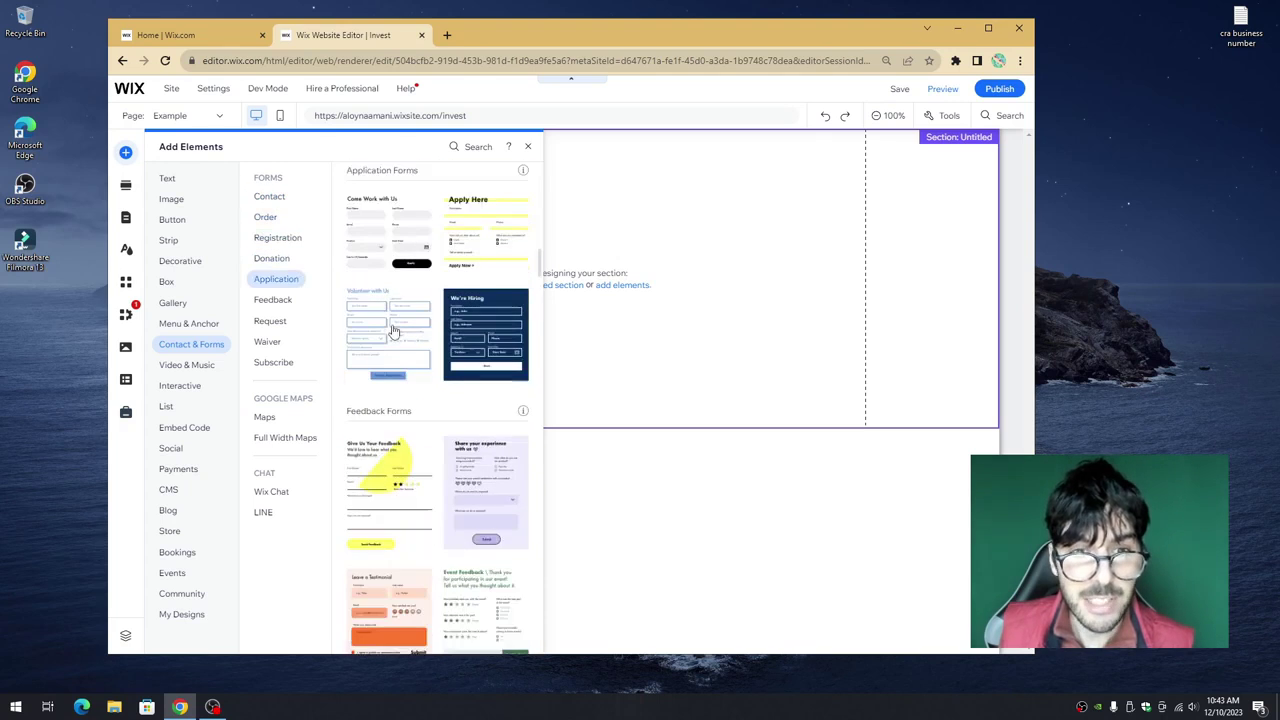
{"action": "scroll", "coordinate": [380, 300], "scroll_direction": "up", "scroll_amount": 1}
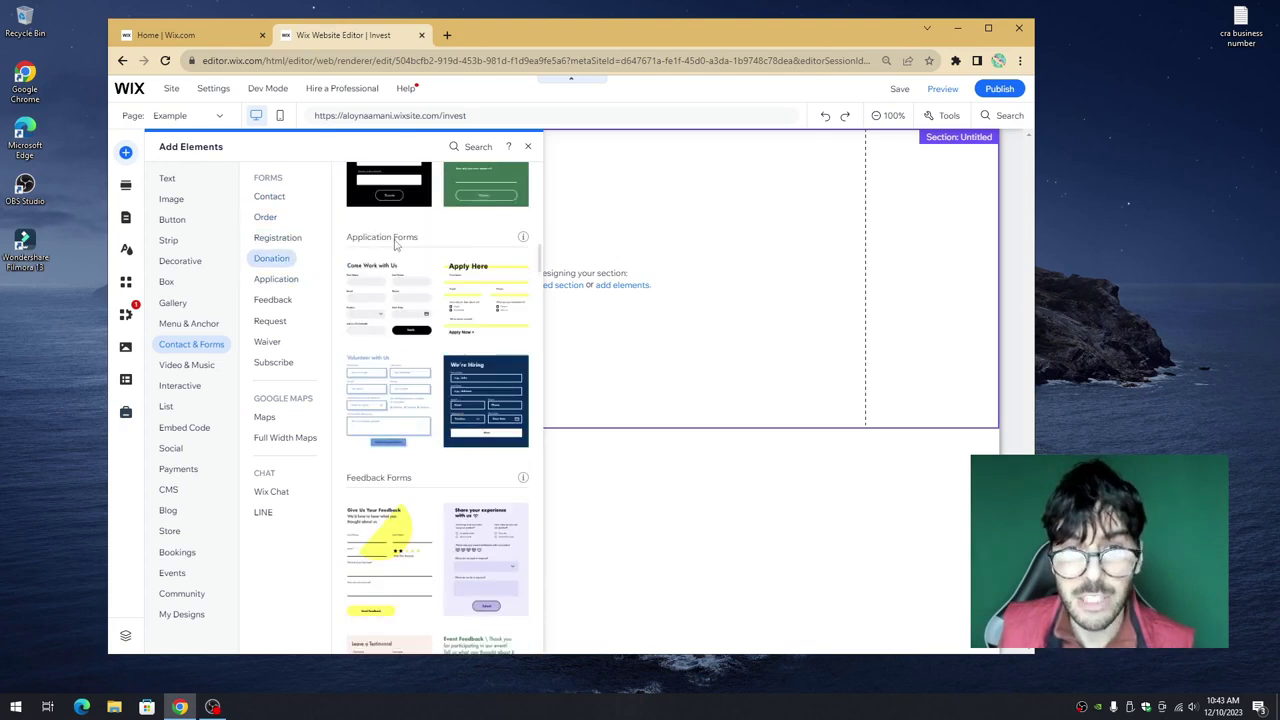
{"action": "left_click_drag", "start_coordinate": [385, 295], "coordinate": [657, 305]}
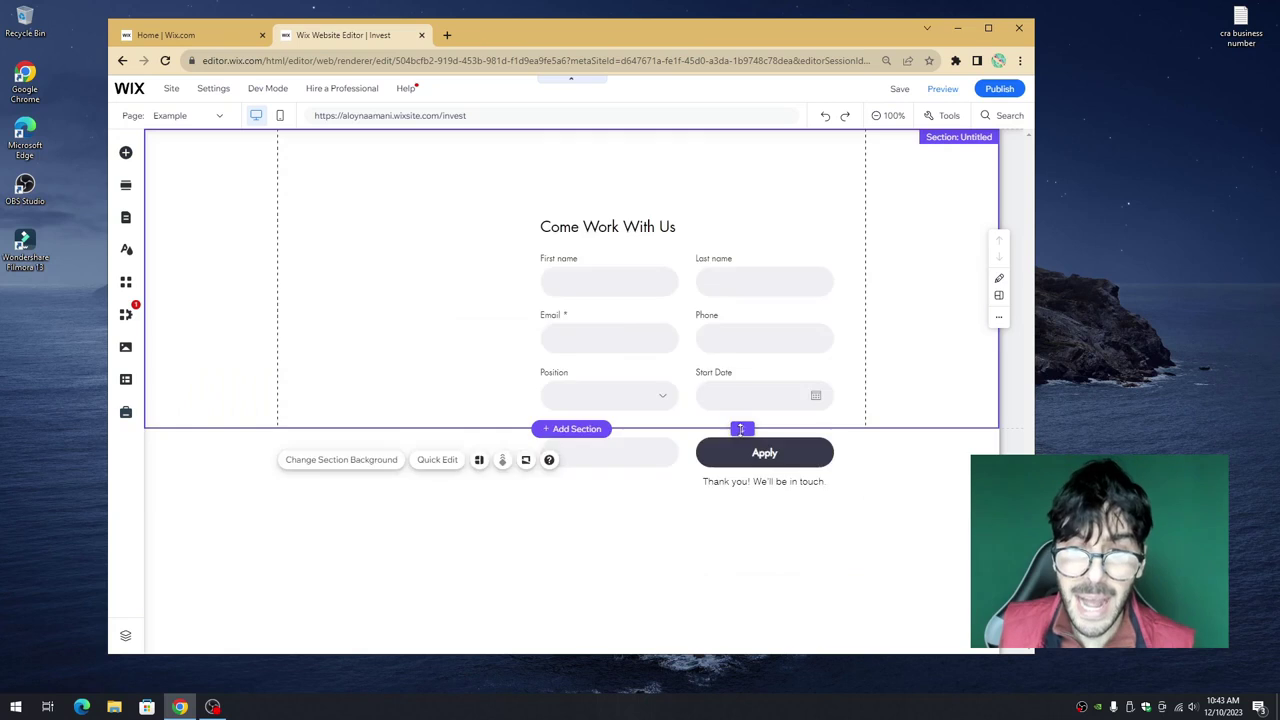
Step: Enlarge the section to fit the whole form, then nudge the form slightly down
{"action": "left_click_drag", "start_coordinate": [745, 468], "coordinate": [743, 614]}
{"action": "scroll", "coordinate": [700, 380], "scroll_direction": "up", "scroll_amount": 1}
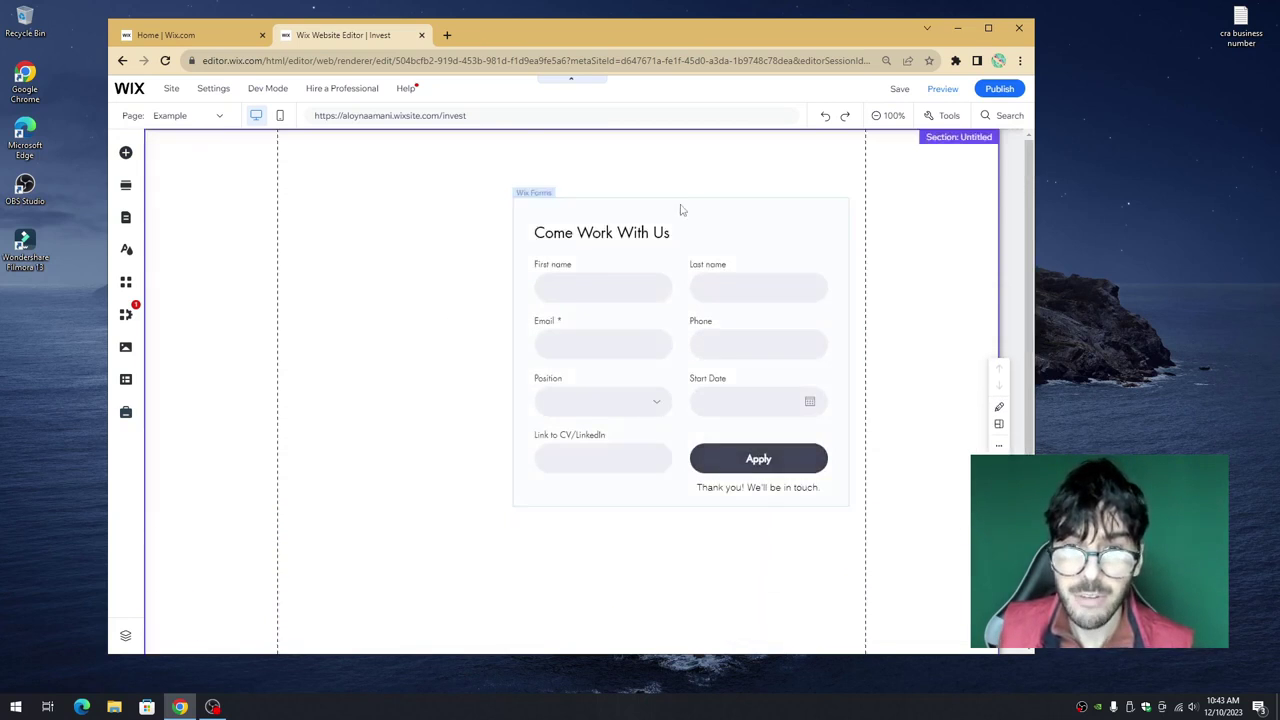
{"action": "left_click", "coordinate": [702, 204]}
{"action": "left_click_drag", "start_coordinate": [710, 213], "coordinate": [714, 239]}
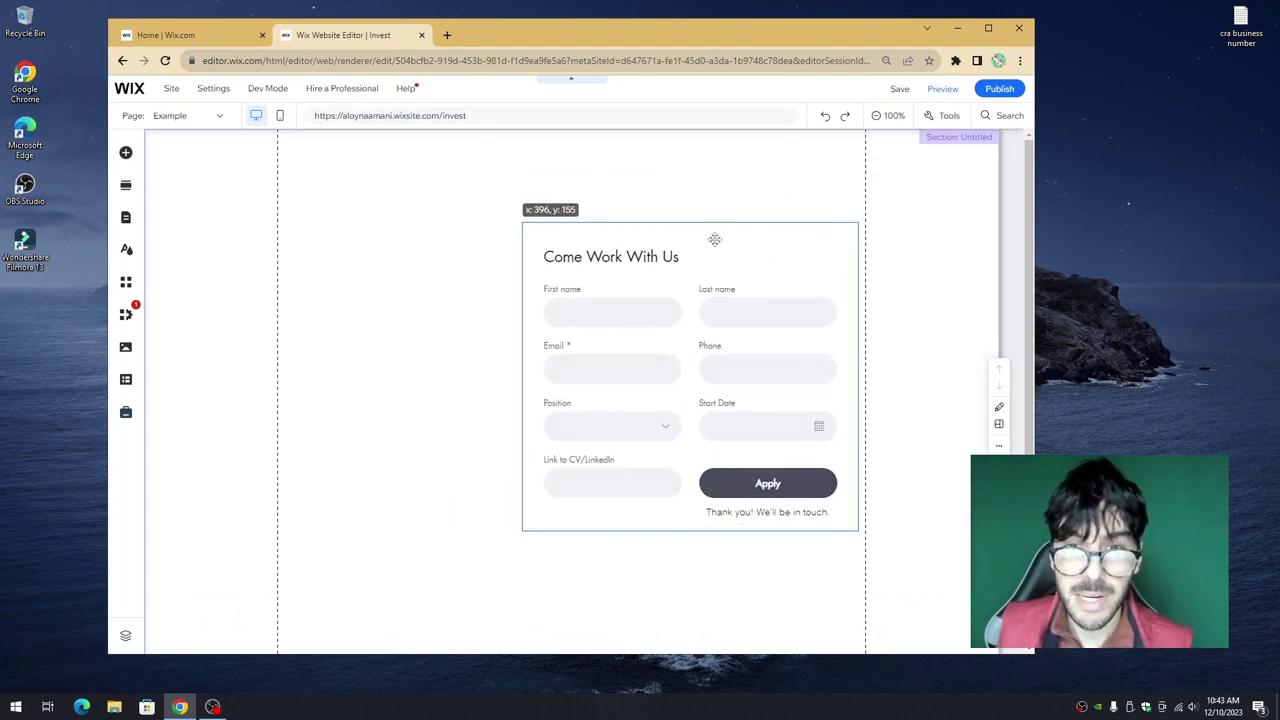
Step: Add a team meeting photo found by searching Unsplash for 'meeting', positioned beside the form
{"action": "left_click", "coordinate": [126, 154]}
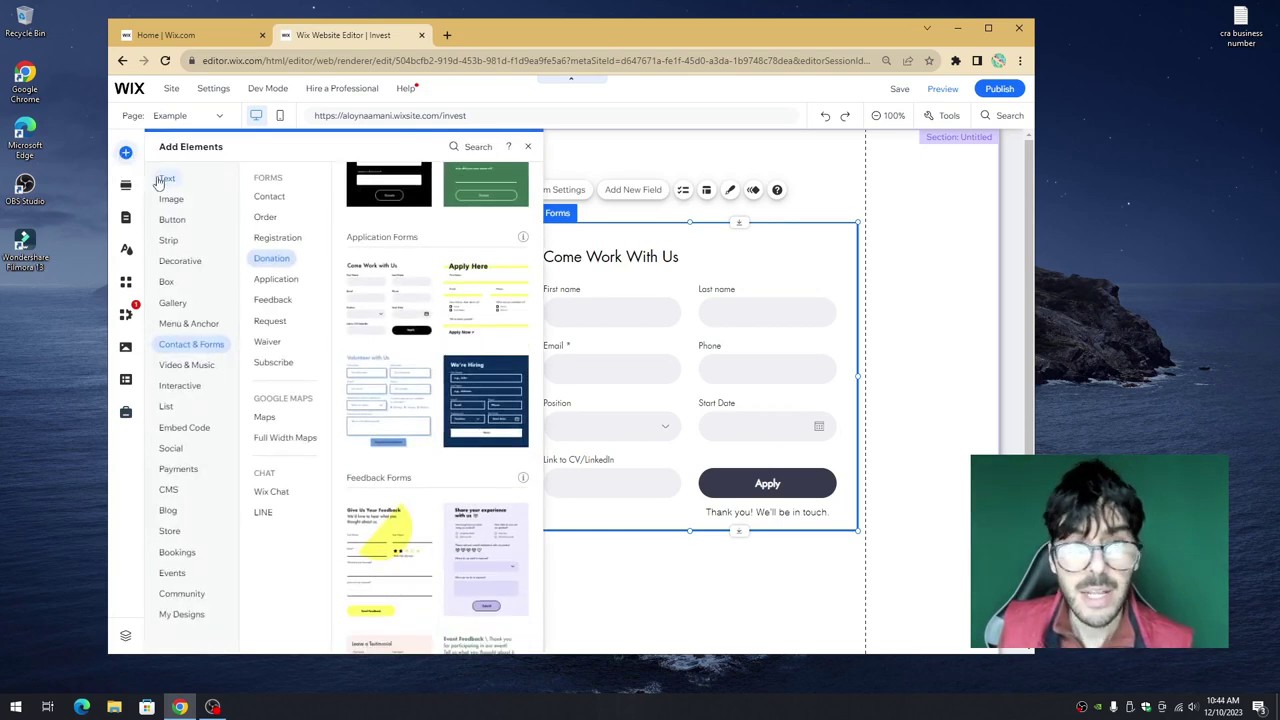
{"action": "mouse_move", "coordinate": [172, 200]}
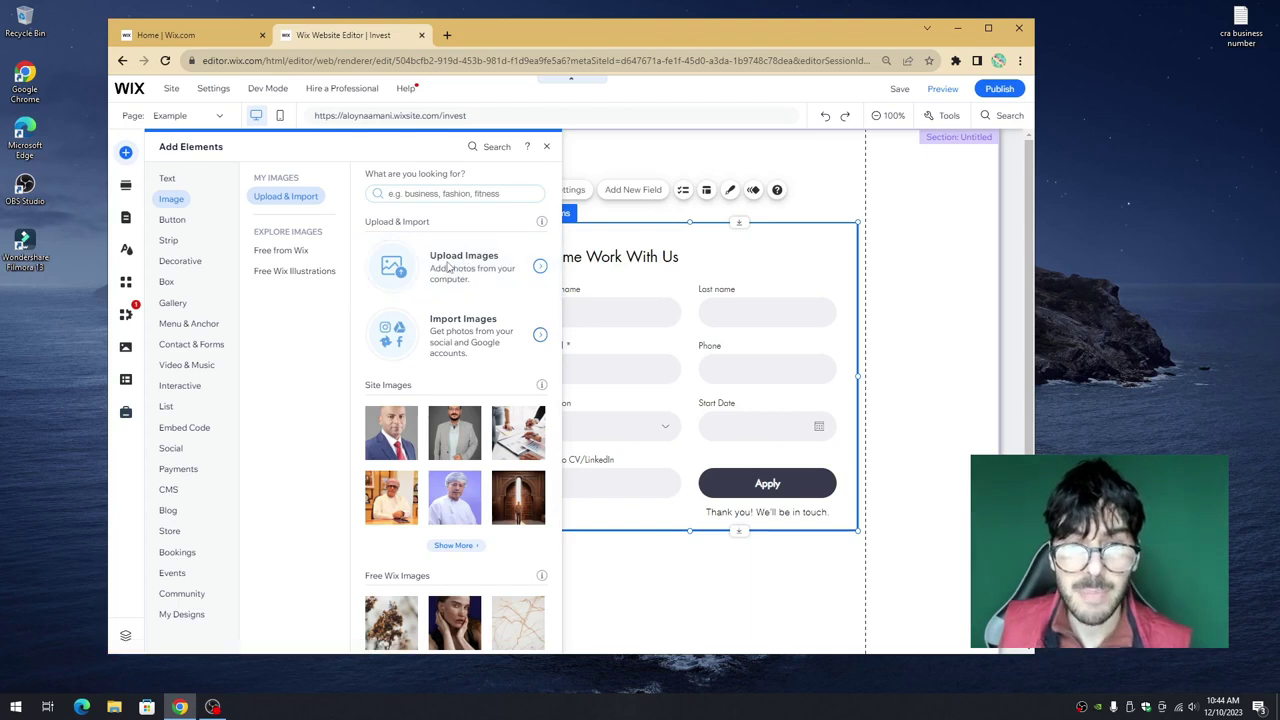
{"action": "left_click", "coordinate": [455, 262]}
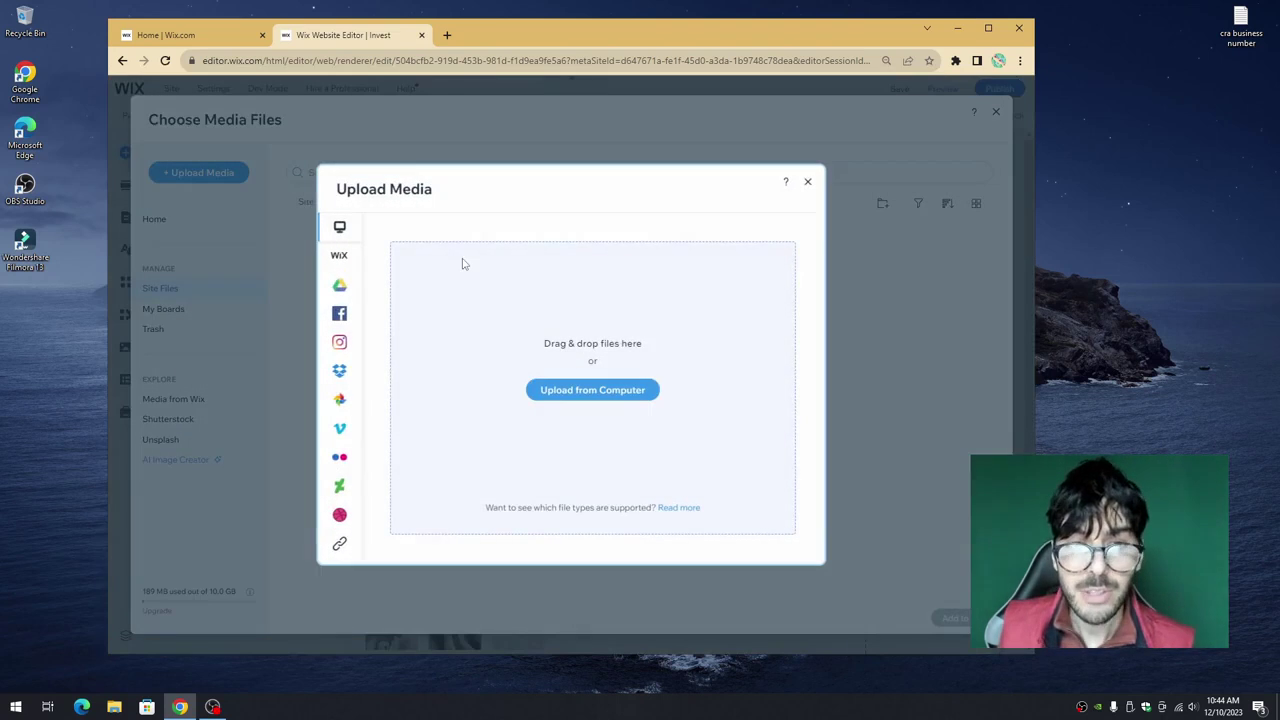
{"action": "left_click", "coordinate": [808, 184]}
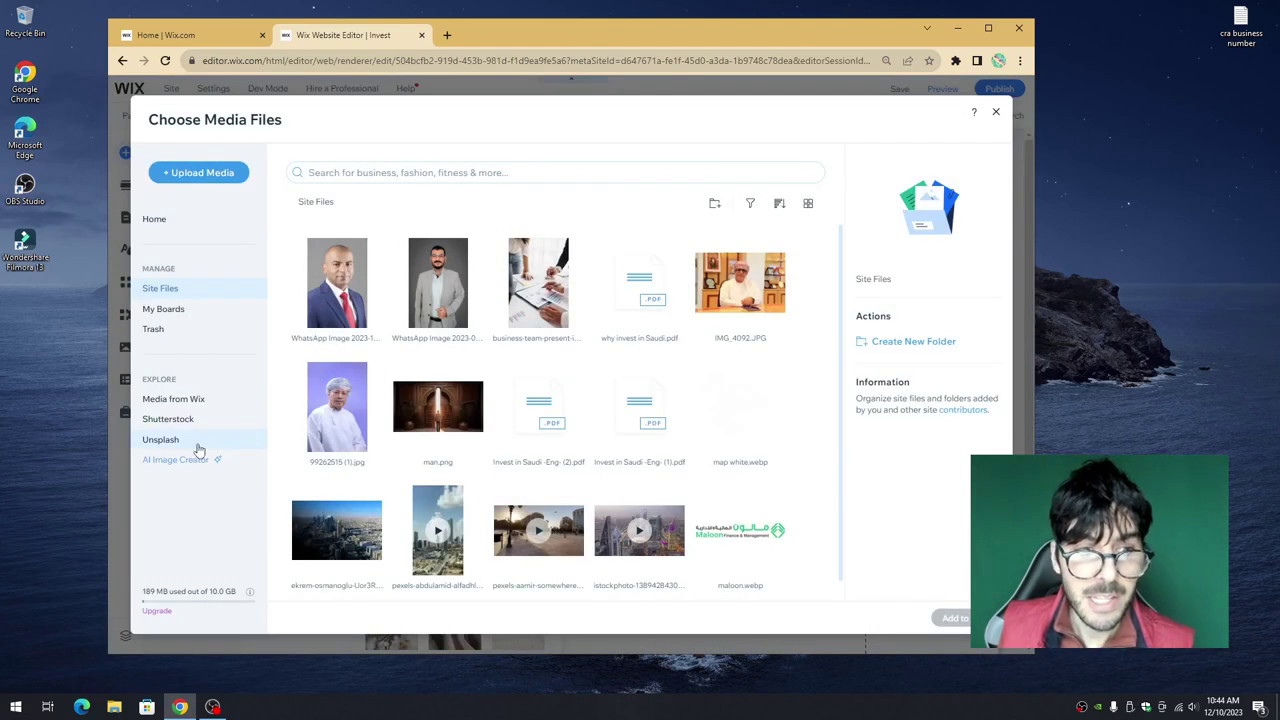
{"action": "left_click", "coordinate": [200, 443]}
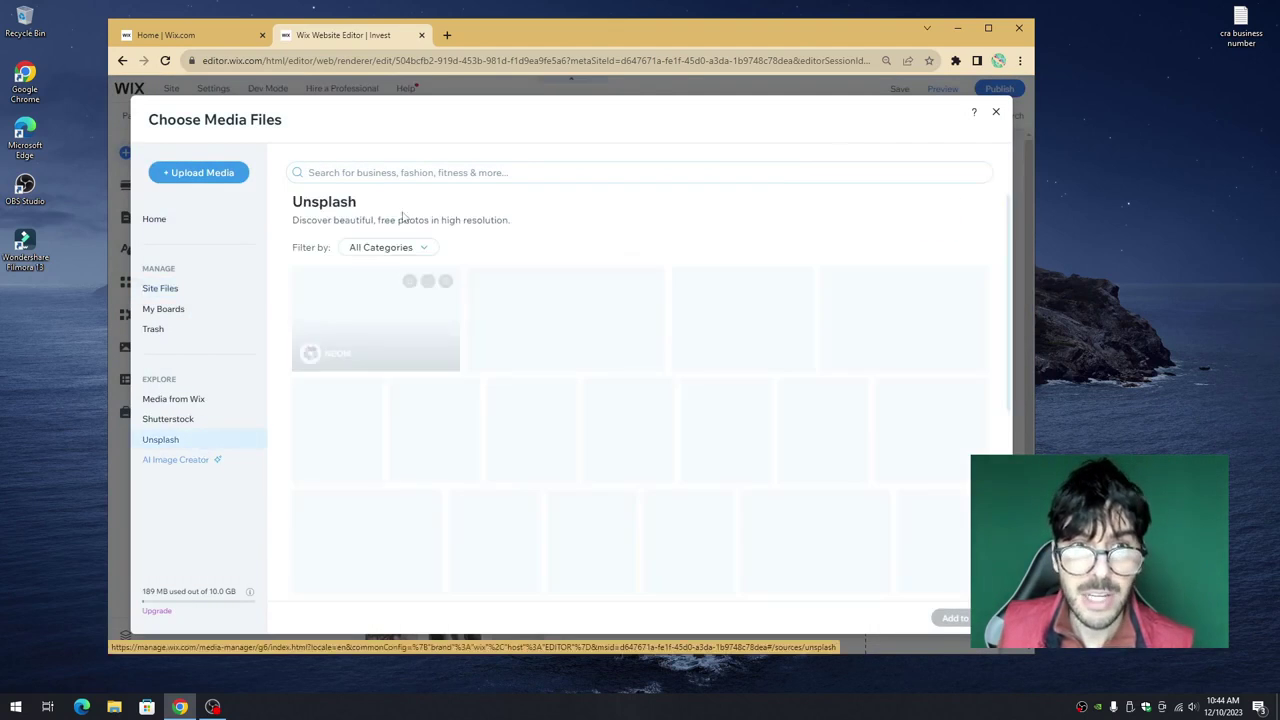
{"action": "left_click", "coordinate": [400, 175]}
{"action": "type", "text": "meeting"}
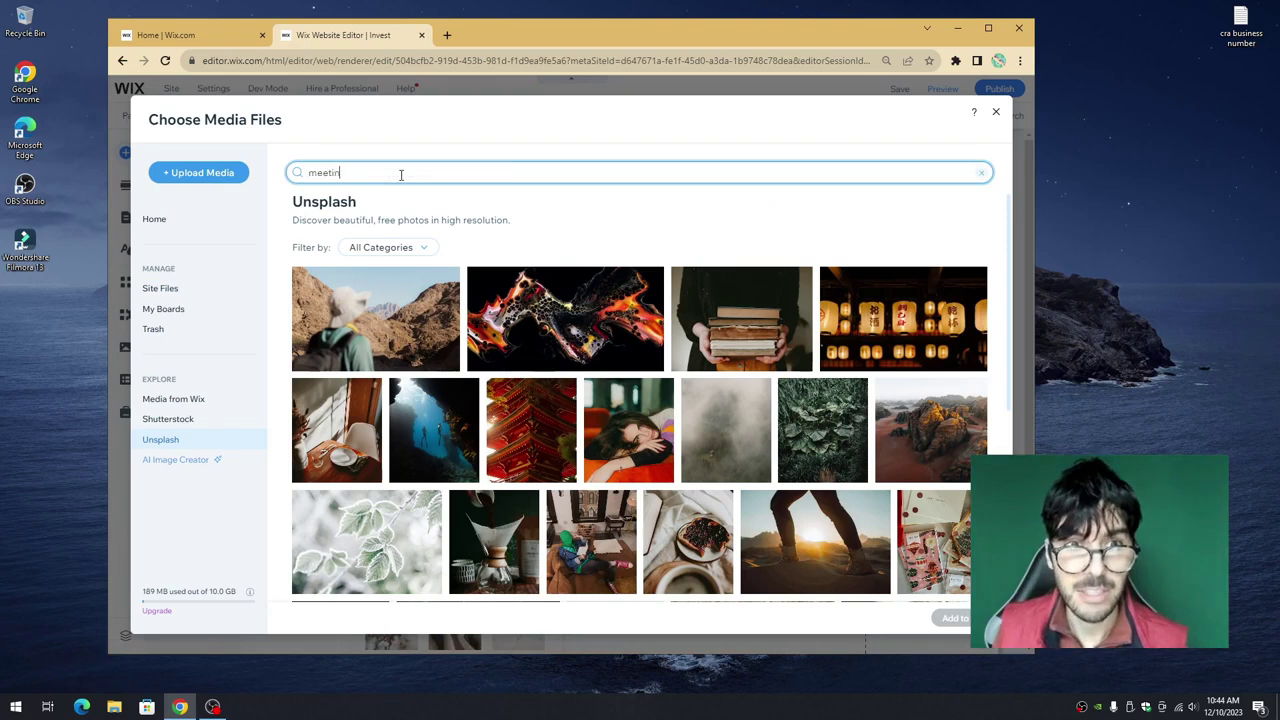
{"action": "key", "text": "Return"}
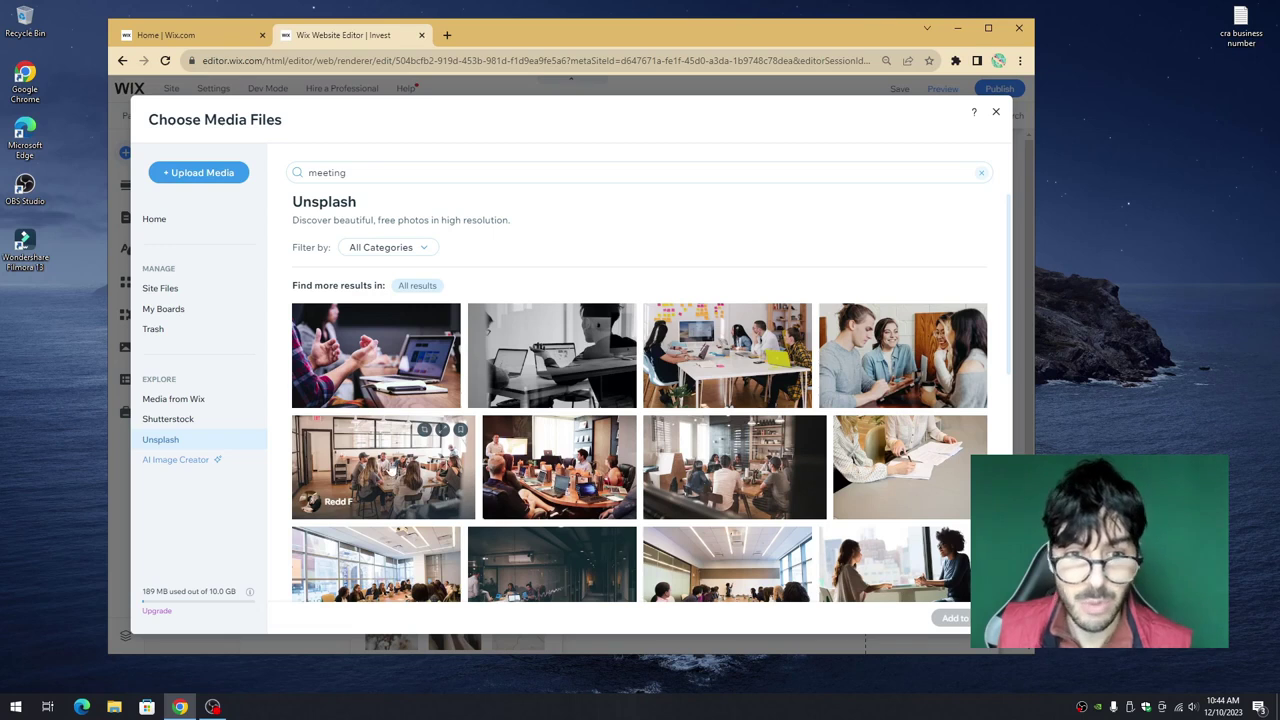
{"action": "left_click", "coordinate": [408, 472]}
{"action": "left_click", "coordinate": [952, 617]}
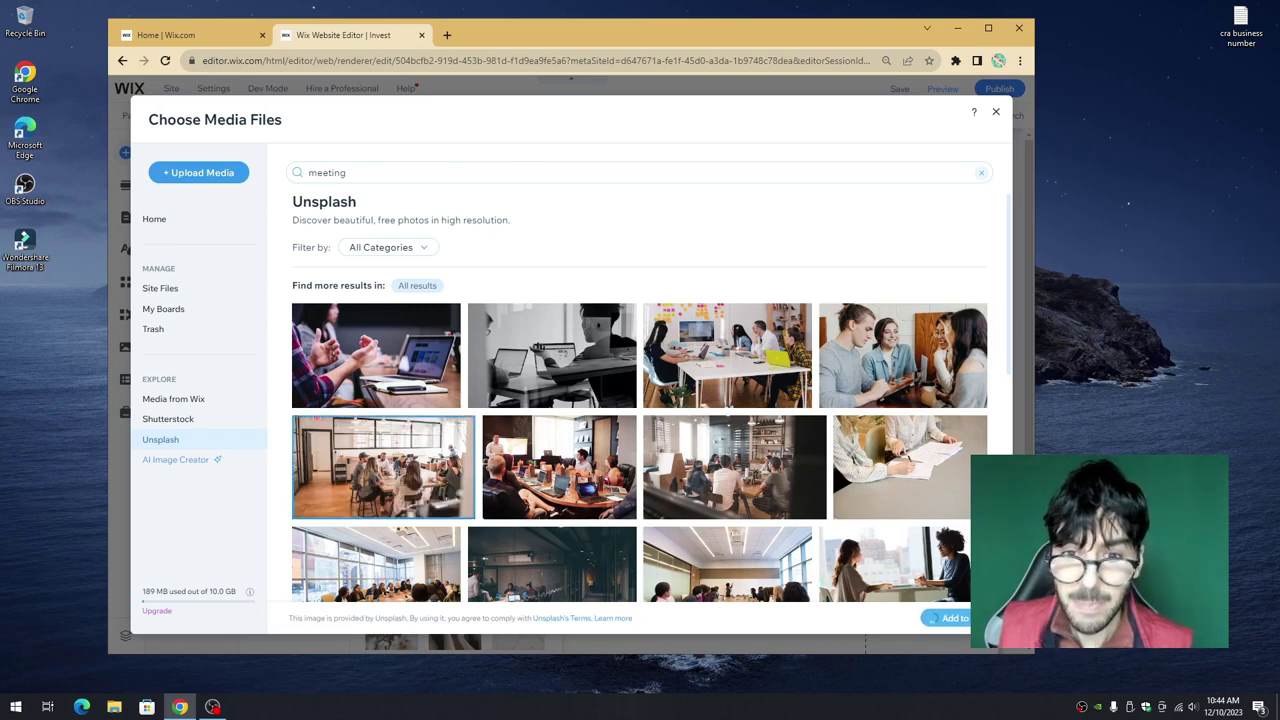
{"action": "left_click_drag", "start_coordinate": [407, 375], "coordinate": [432, 364]}
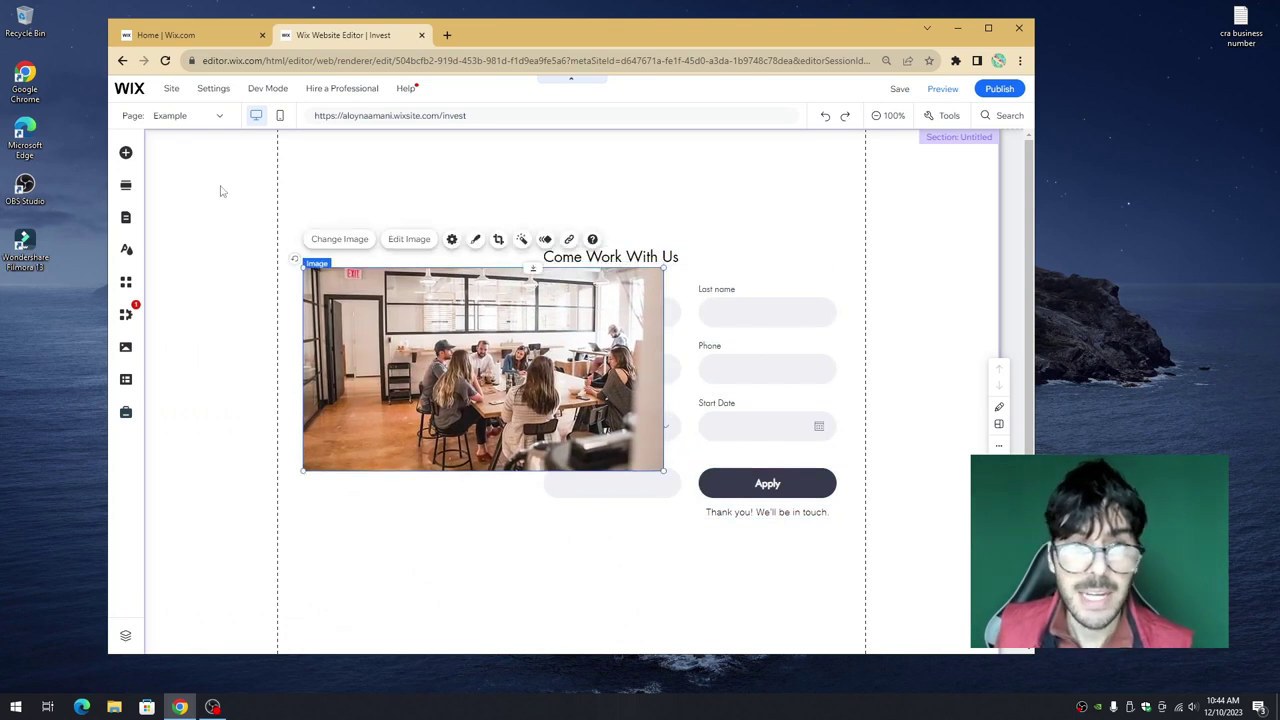
Step: View the published site's HOW WE HELP page, then move the editor's photo toward the left edge
{"action": "mouse_move", "coordinate": [1000, 88]}
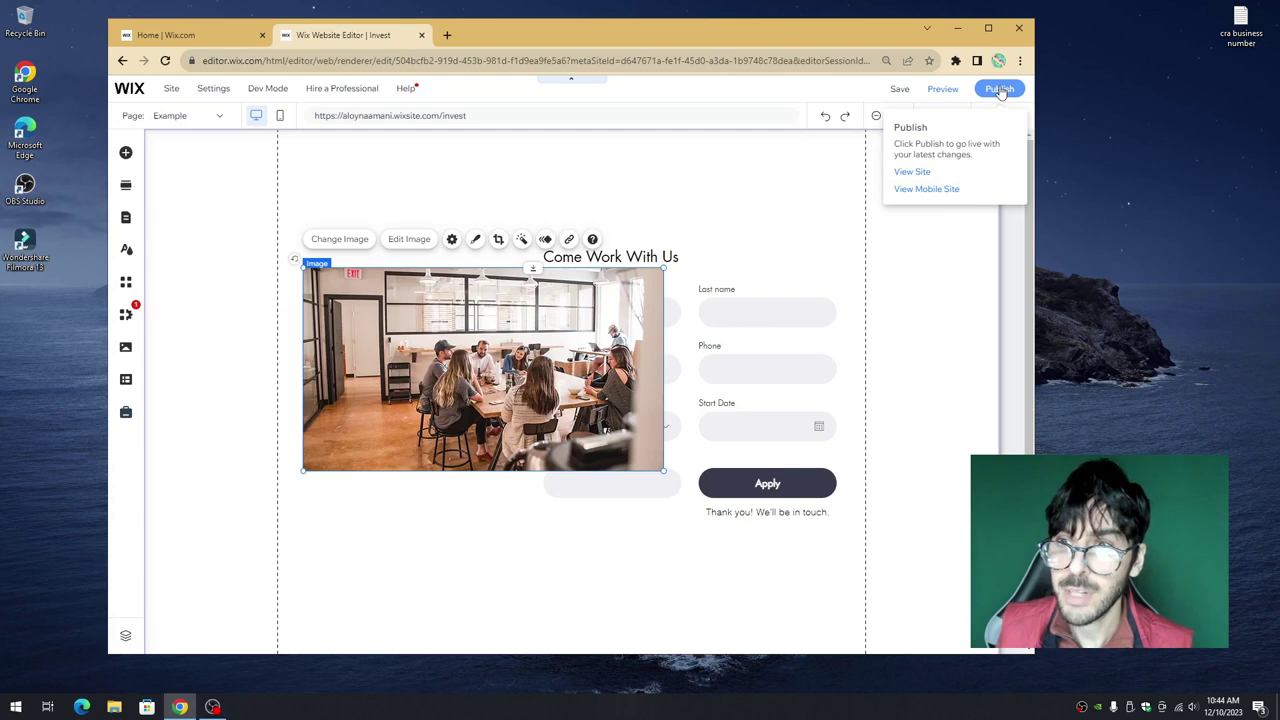
{"action": "left_click", "coordinate": [912, 172]}
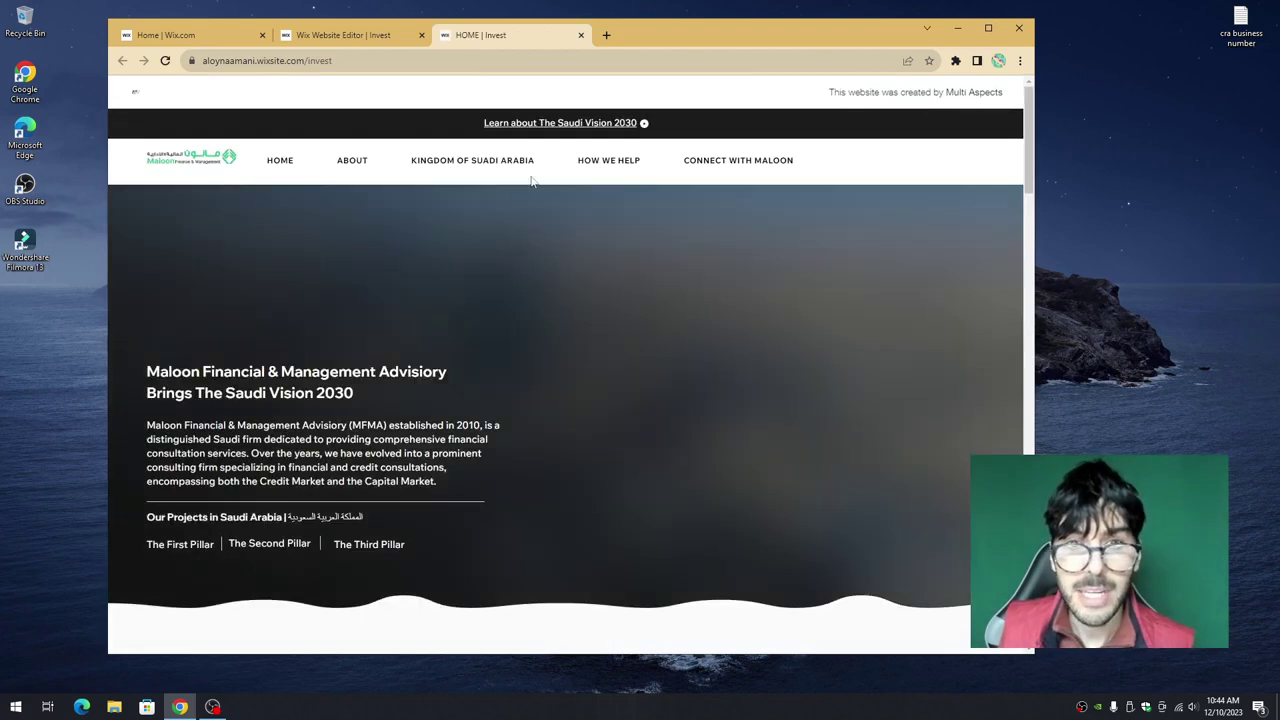
{"action": "left_click", "coordinate": [588, 164]}
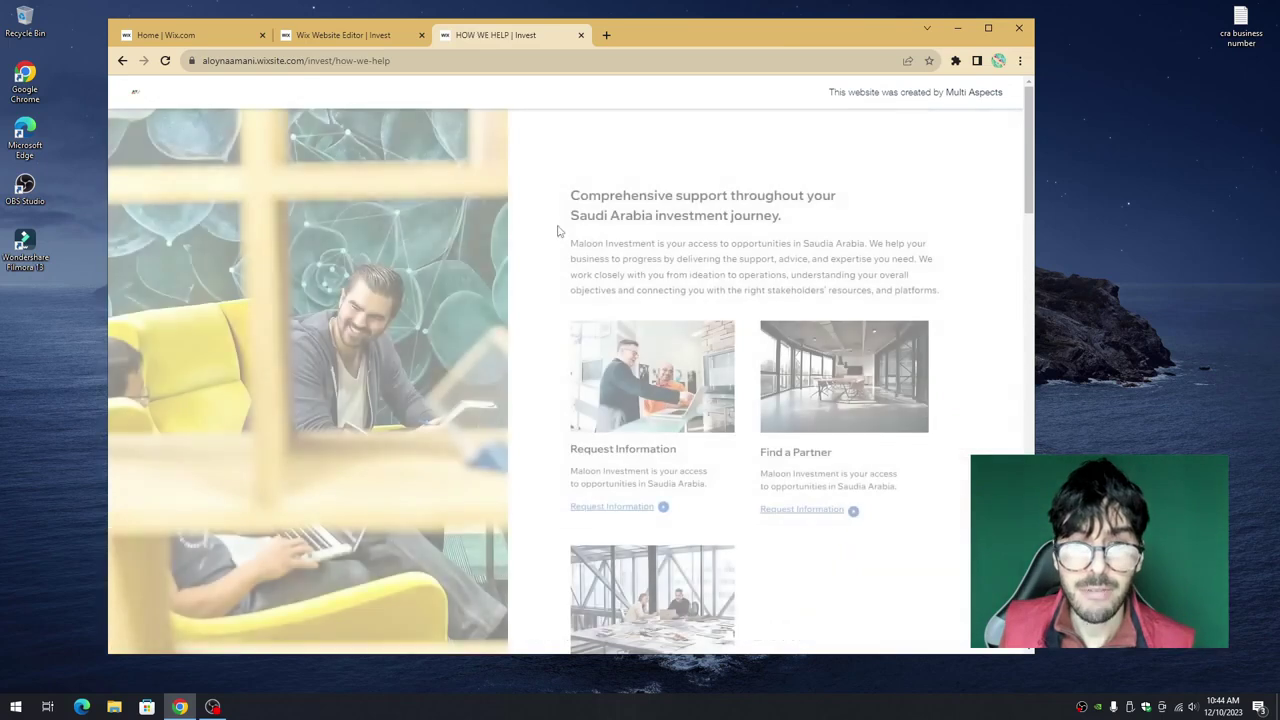
{"action": "scroll", "coordinate": [528, 235], "scroll_direction": "down", "scroll_amount": 1}
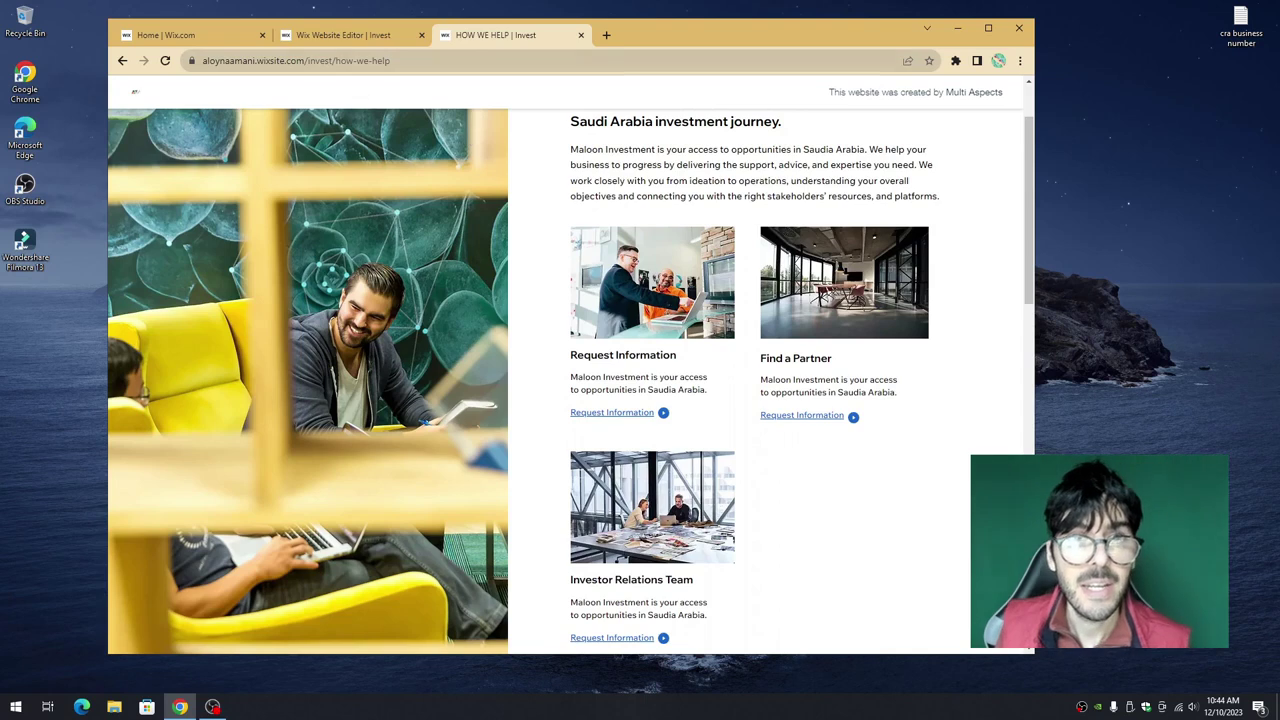
{"action": "left_click", "coordinate": [343, 35]}
{"action": "left_click_drag", "start_coordinate": [461, 331], "coordinate": [323, 313]}
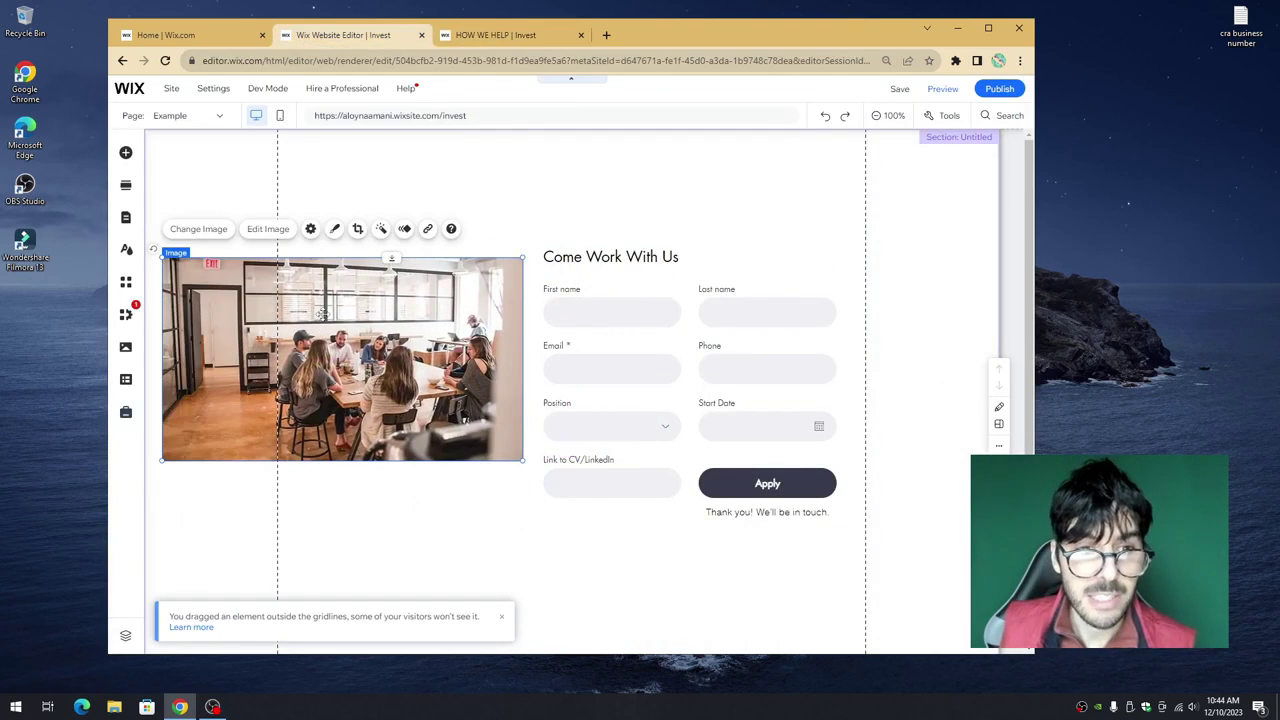
Step: Stretch the meeting photo to full section height with Keep proportions off, then turn it back on
{"action": "left_click", "coordinate": [311, 231]}
{"action": "scroll", "coordinate": [628, 430], "scroll_direction": "down", "scroll_amount": 2}
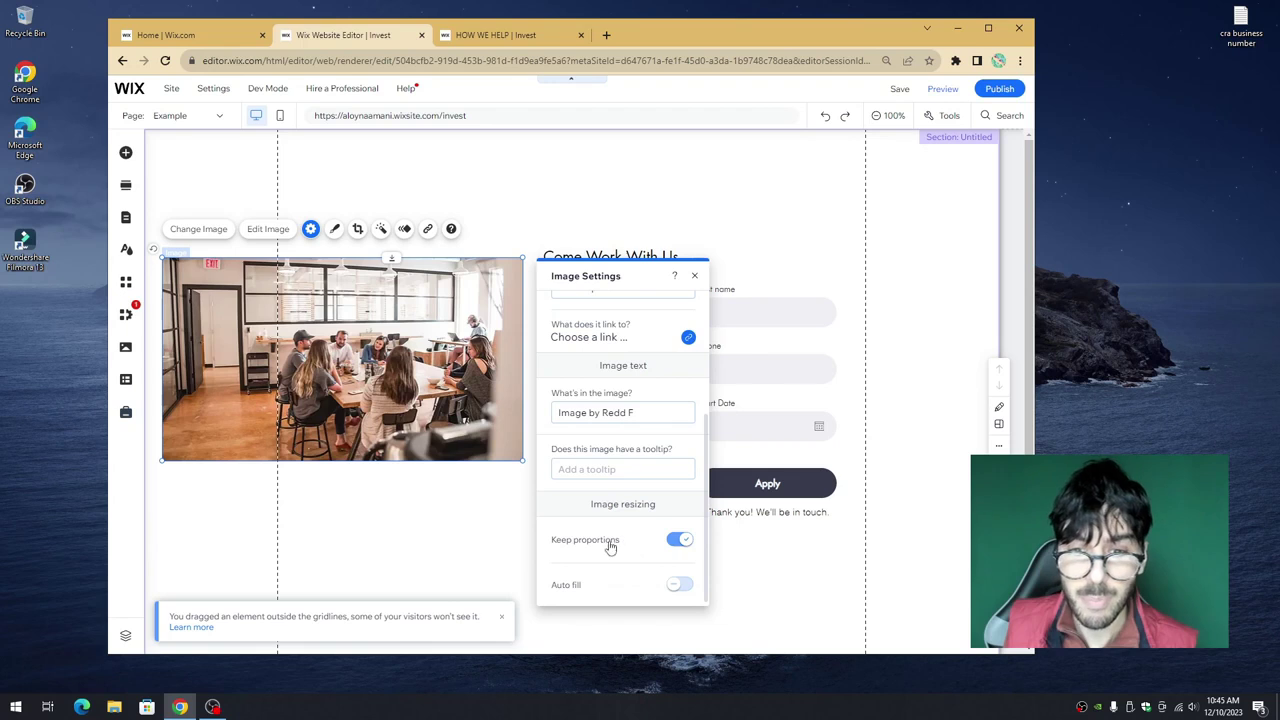
{"action": "left_click", "coordinate": [679, 541]}
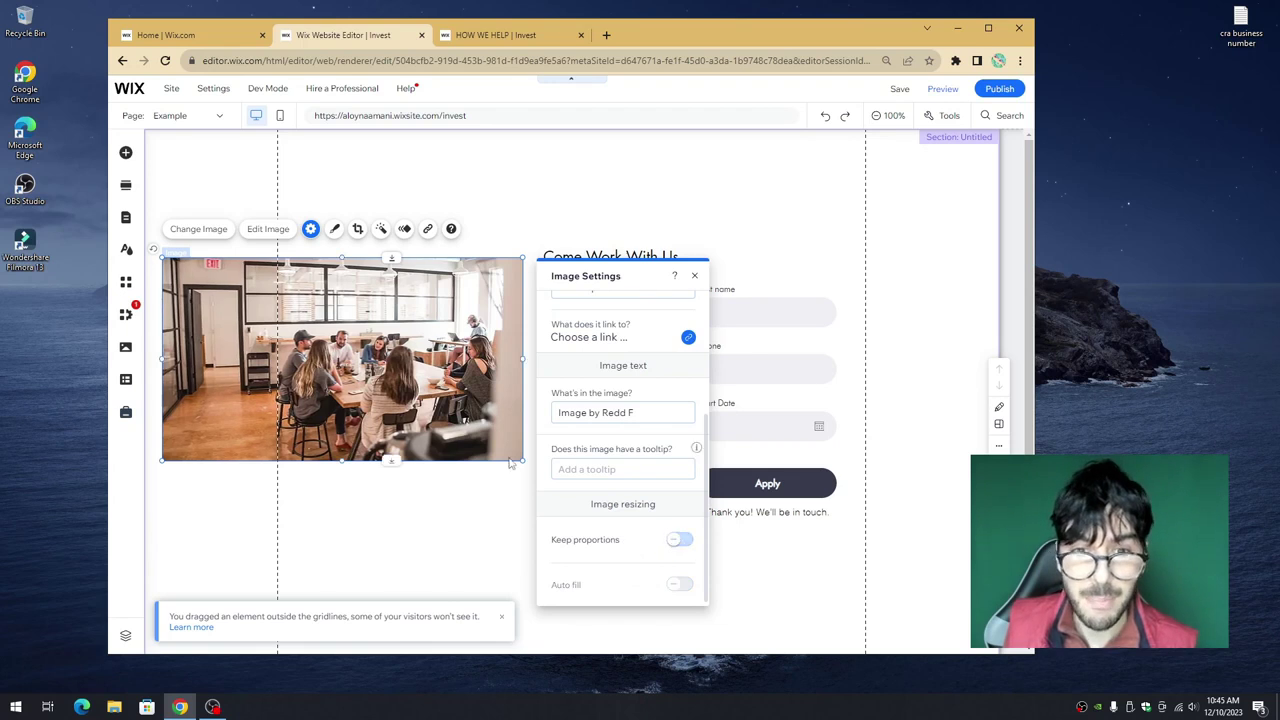
{"action": "mouse_move", "coordinate": [422, 358]}
{"action": "left_mouse_down"}
{"action": "mouse_move", "coordinate": [409, 352]}
{"action": "mouse_move", "coordinate": [426, 364]}
{"action": "mouse_move", "coordinate": [511, 358]}
{"action": "mouse_move", "coordinate": [403, 367]}
{"action": "left_mouse_up"}
{"action": "left_click", "coordinate": [309, 229]}
{"action": "left_click_drag", "start_coordinate": [320, 265], "coordinate": [315, 131]}
{"action": "left_click_drag", "start_coordinate": [325, 467], "coordinate": [332, 652]}
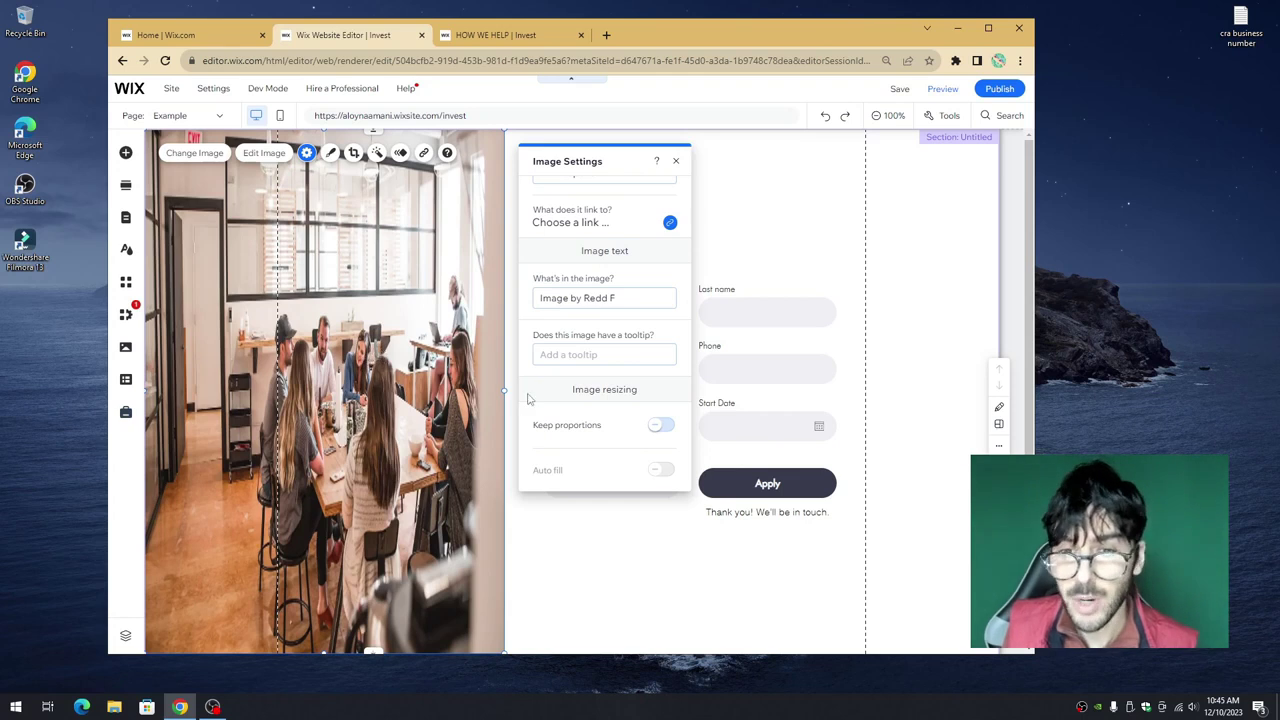
{"action": "left_click", "coordinate": [658, 426]}
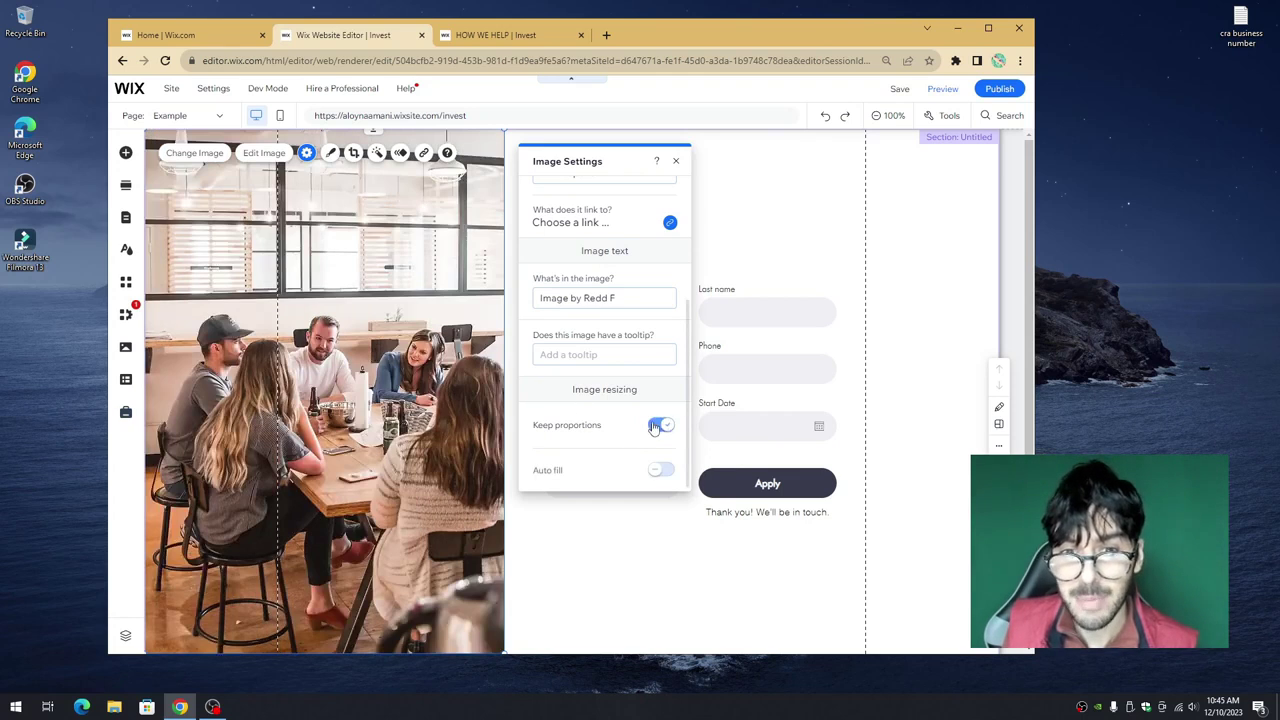
Step: Pin the meeting photo to the screen at middle left with a horizontal offset of 0
{"action": "right_click", "coordinate": [434, 148]}
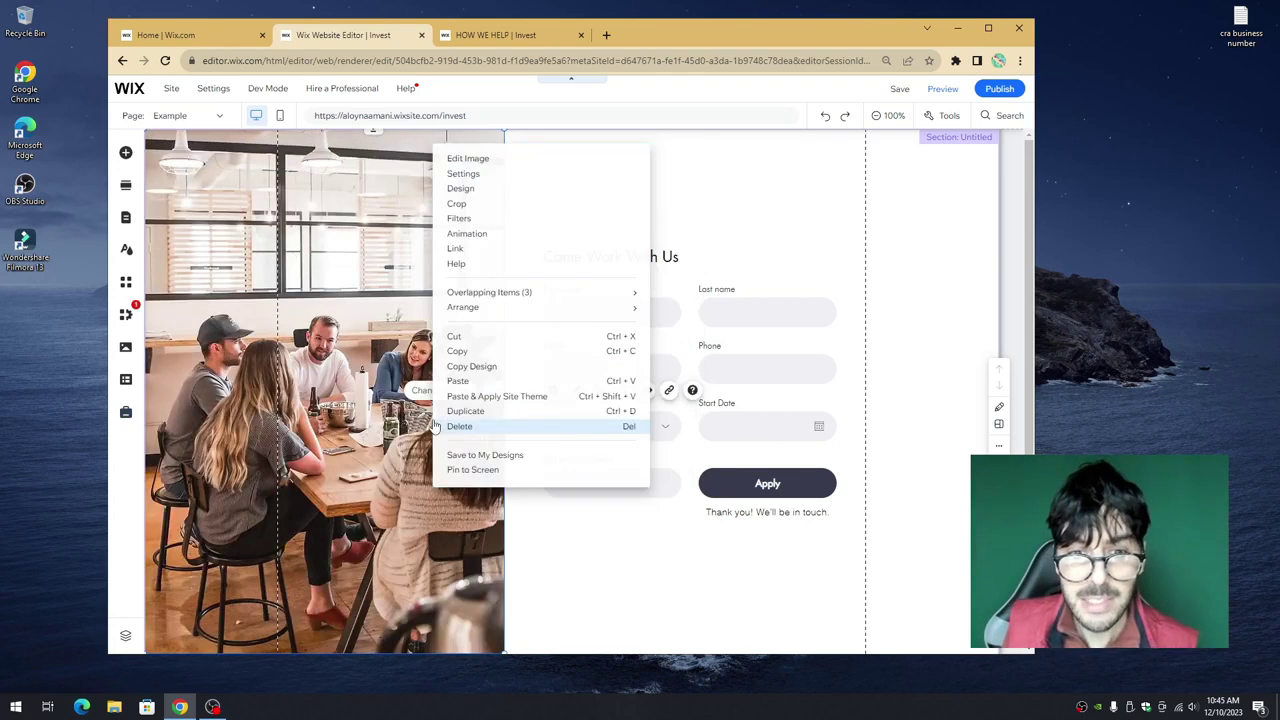
{"action": "left_click", "coordinate": [496, 472]}
{"action": "left_click", "coordinate": [566, 296]}
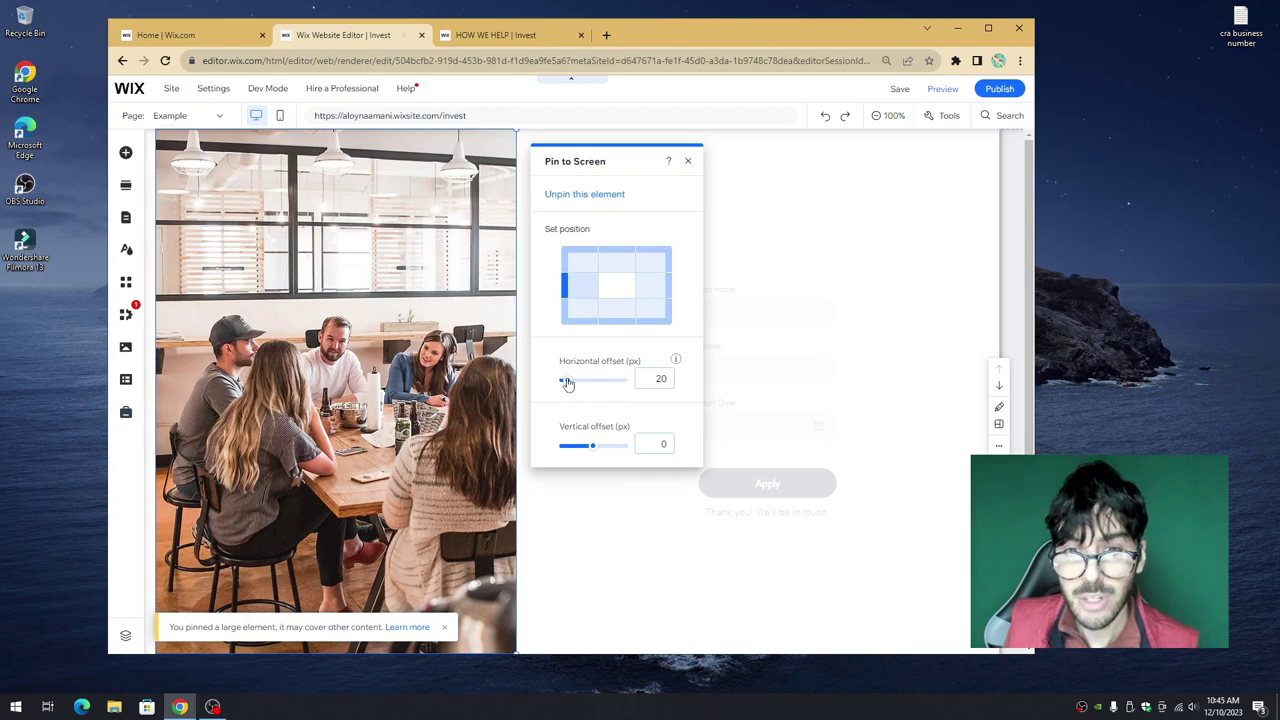
{"action": "left_click_drag", "start_coordinate": [566, 379], "coordinate": [551, 385]}
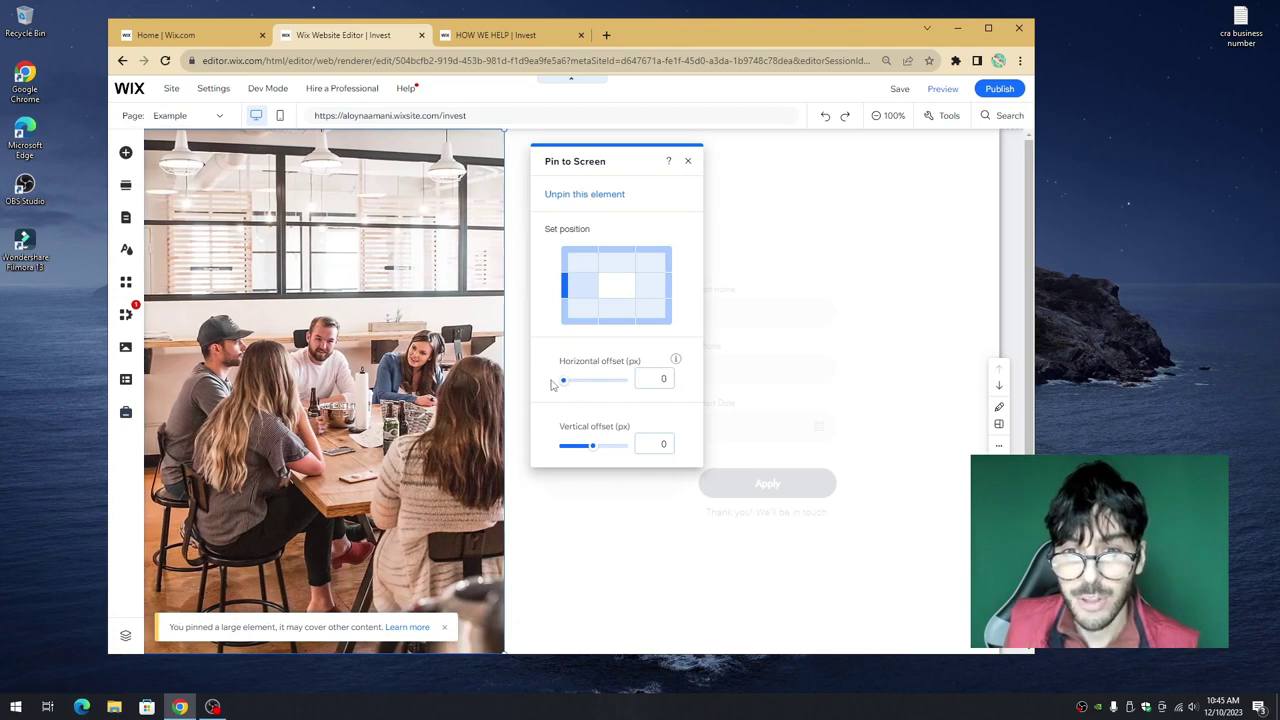
{"action": "key", "text": "Escape"}
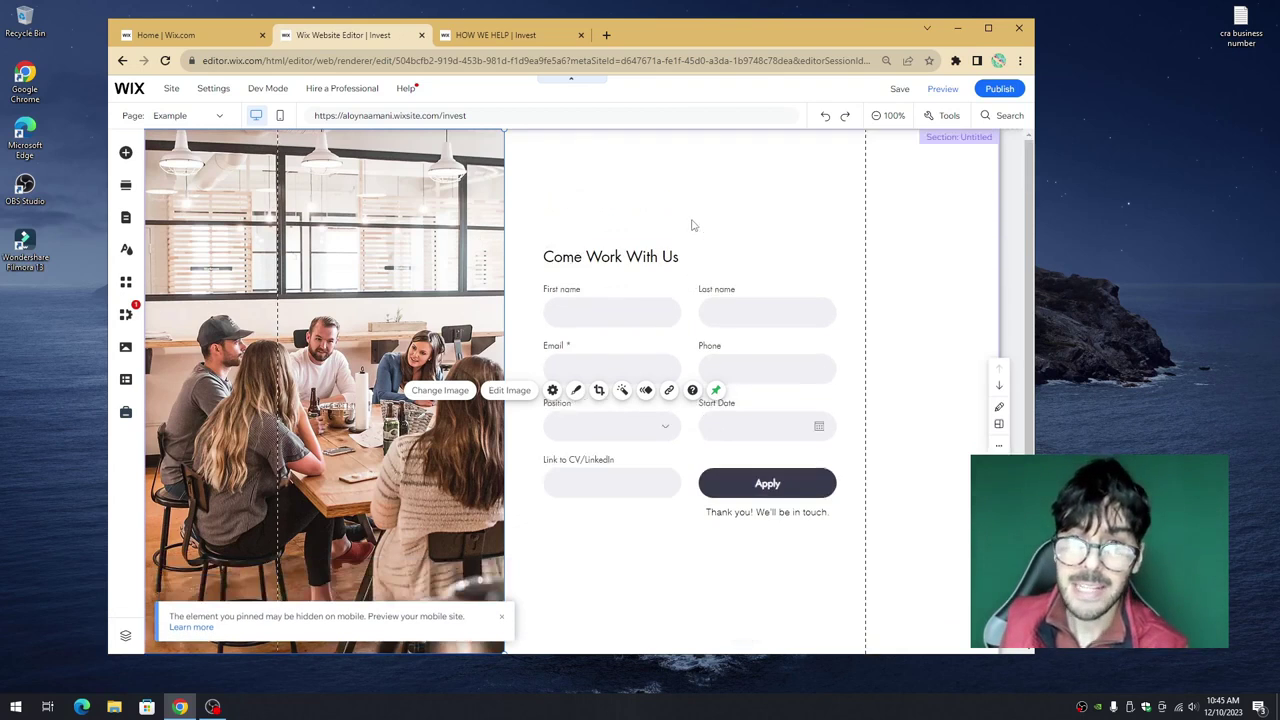
Step: Scroll the live How We Help page to its Comprehensive support section, then return to the editor
{"action": "left_click", "coordinate": [455, 40]}
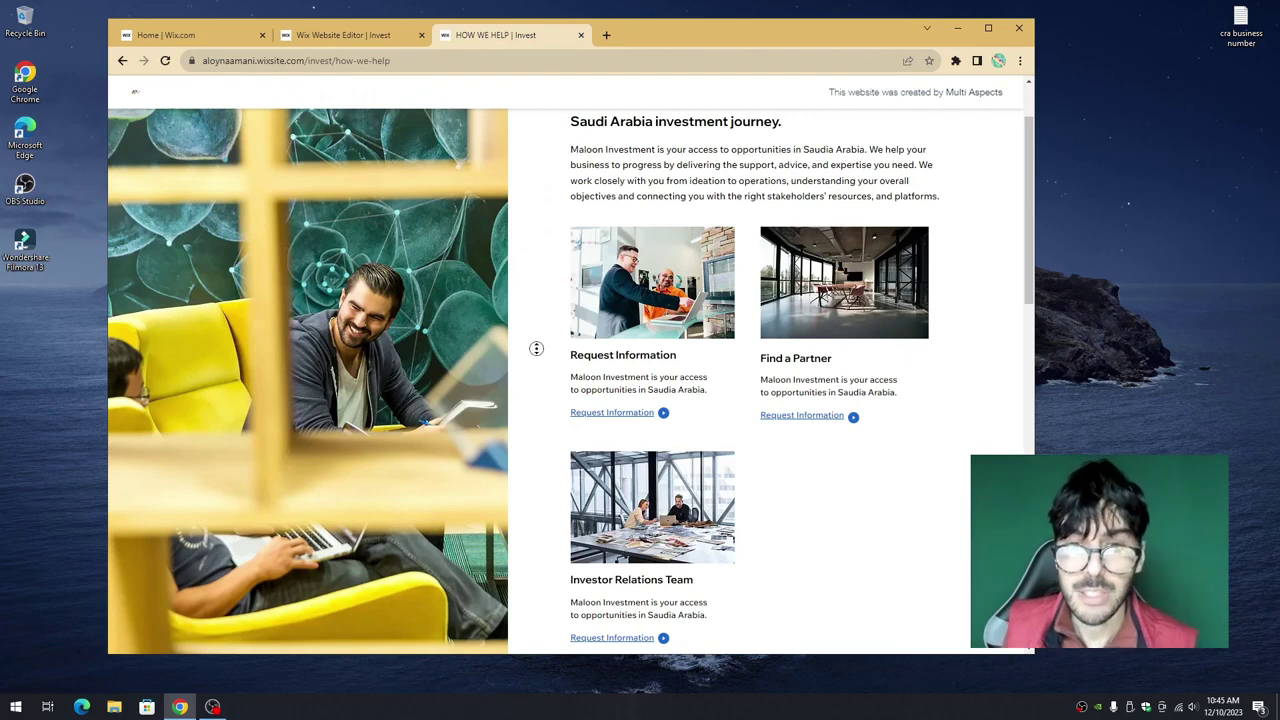
{"action": "scroll", "coordinate": [543, 380], "scroll_direction": "down", "scroll_amount": 5}
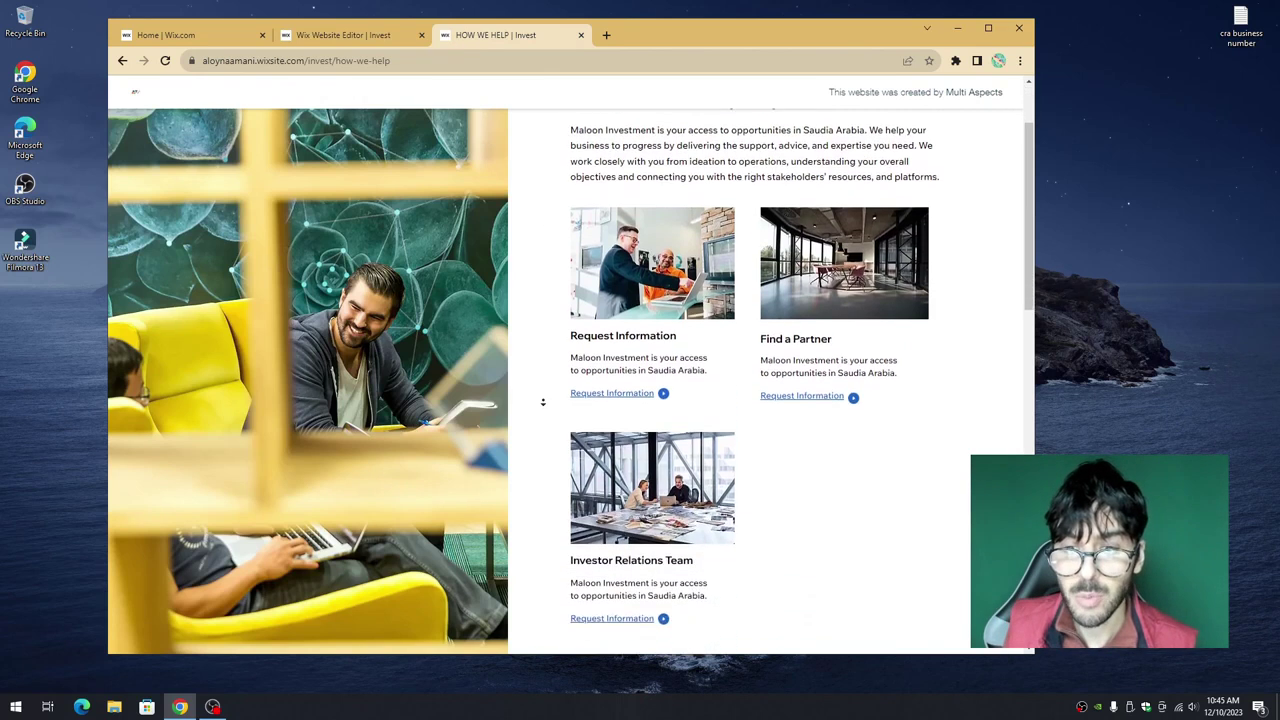
{"action": "scroll", "coordinate": [543, 403], "scroll_direction": "down", "scroll_amount": 4}
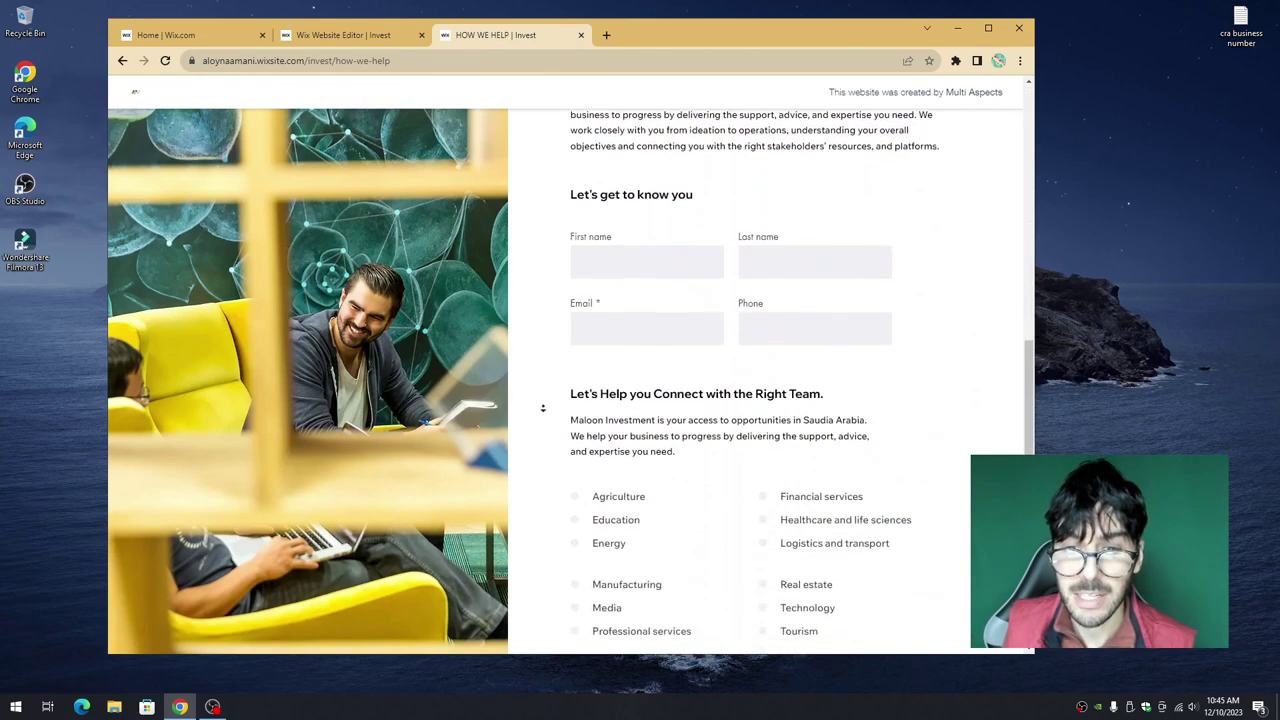
{"action": "scroll", "coordinate": [546, 300], "scroll_direction": "up", "scroll_amount": 3}
{"action": "scroll", "coordinate": [546, 279], "scroll_direction": "up", "scroll_amount": 1}
{"action": "scroll", "coordinate": [546, 294], "scroll_direction": "down", "scroll_amount": 1}
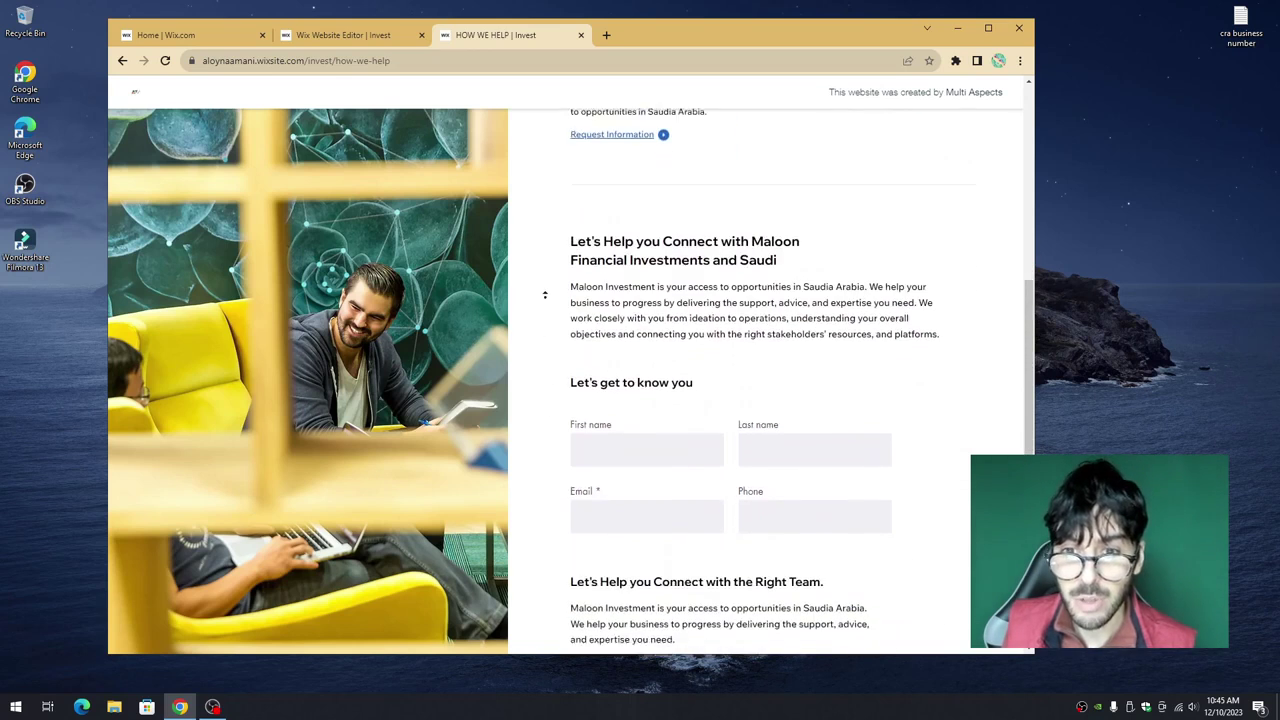
{"action": "scroll", "coordinate": [546, 270], "scroll_direction": "up", "scroll_amount": 6}
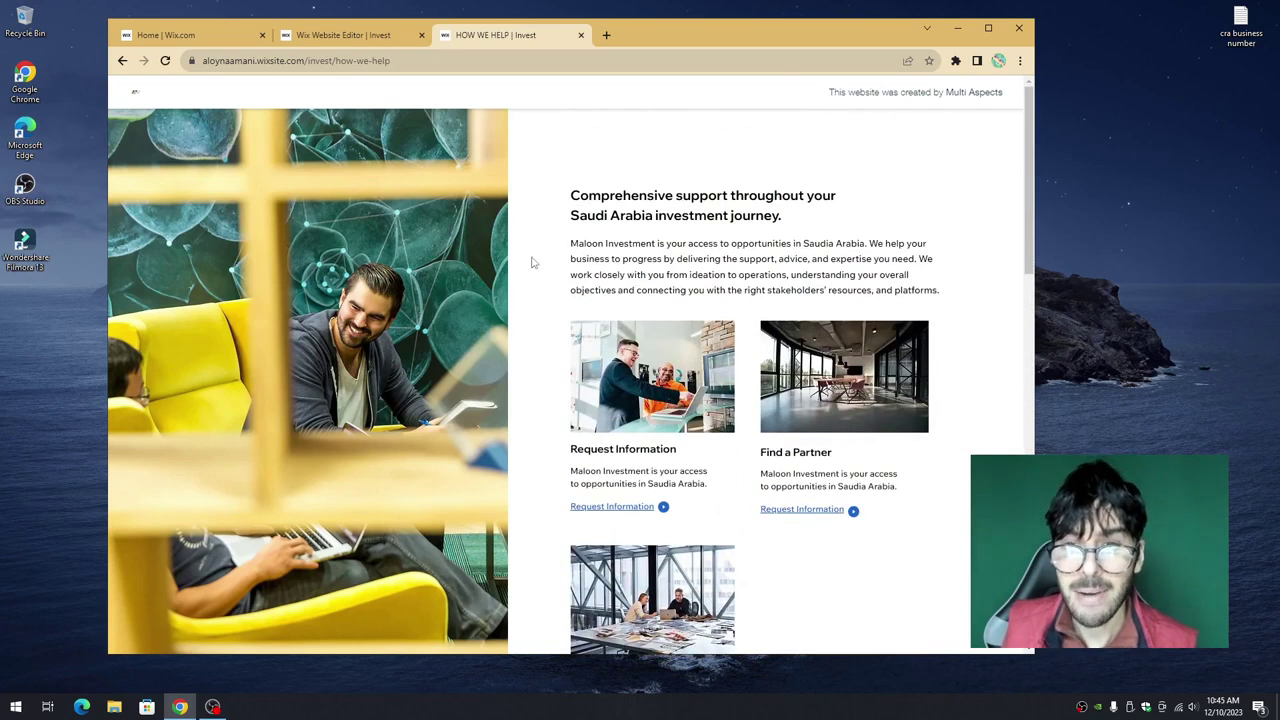
{"action": "left_click_drag", "start_coordinate": [592, 202], "coordinate": [700, 217]}
{"action": "left_click_drag", "start_coordinate": [576, 243], "coordinate": [690, 260]}
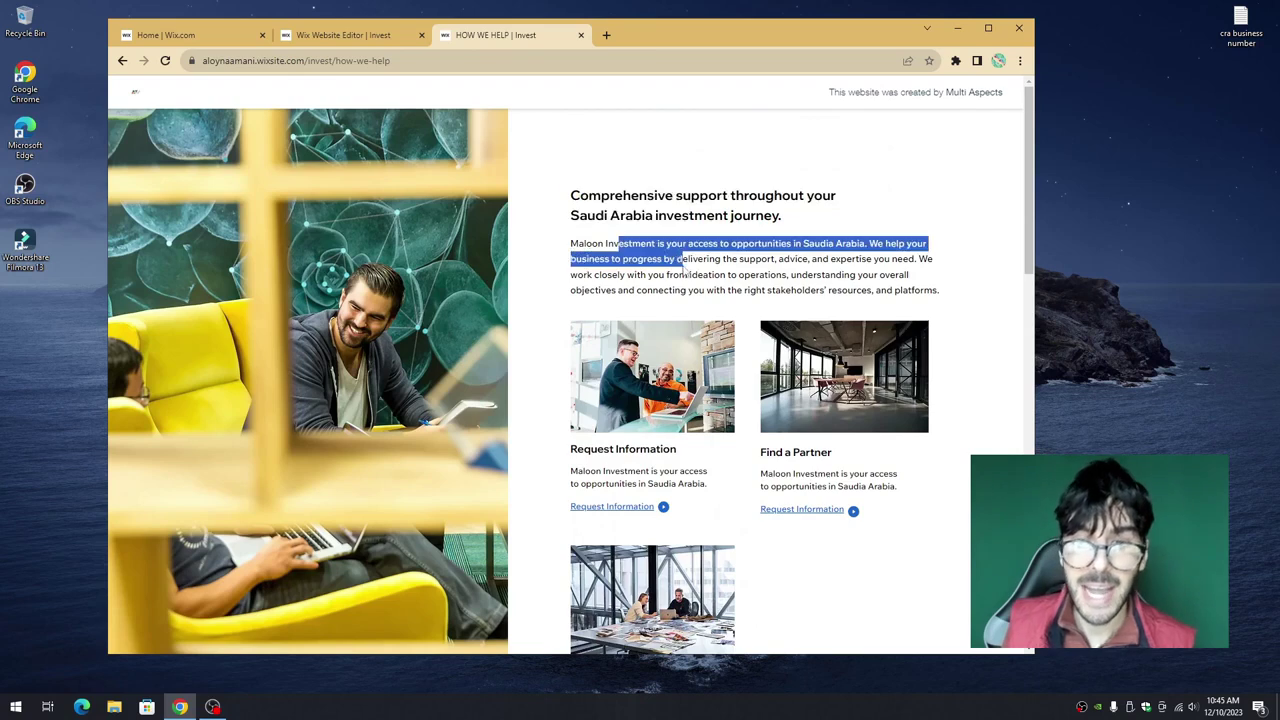
{"action": "scroll", "coordinate": [684, 252], "scroll_direction": "down", "scroll_amount": 6}
{"action": "scroll", "coordinate": [685, 255], "scroll_direction": "down", "scroll_amount": 2}
{"action": "scroll", "coordinate": [700, 295], "scroll_direction": "up", "scroll_amount": 6}
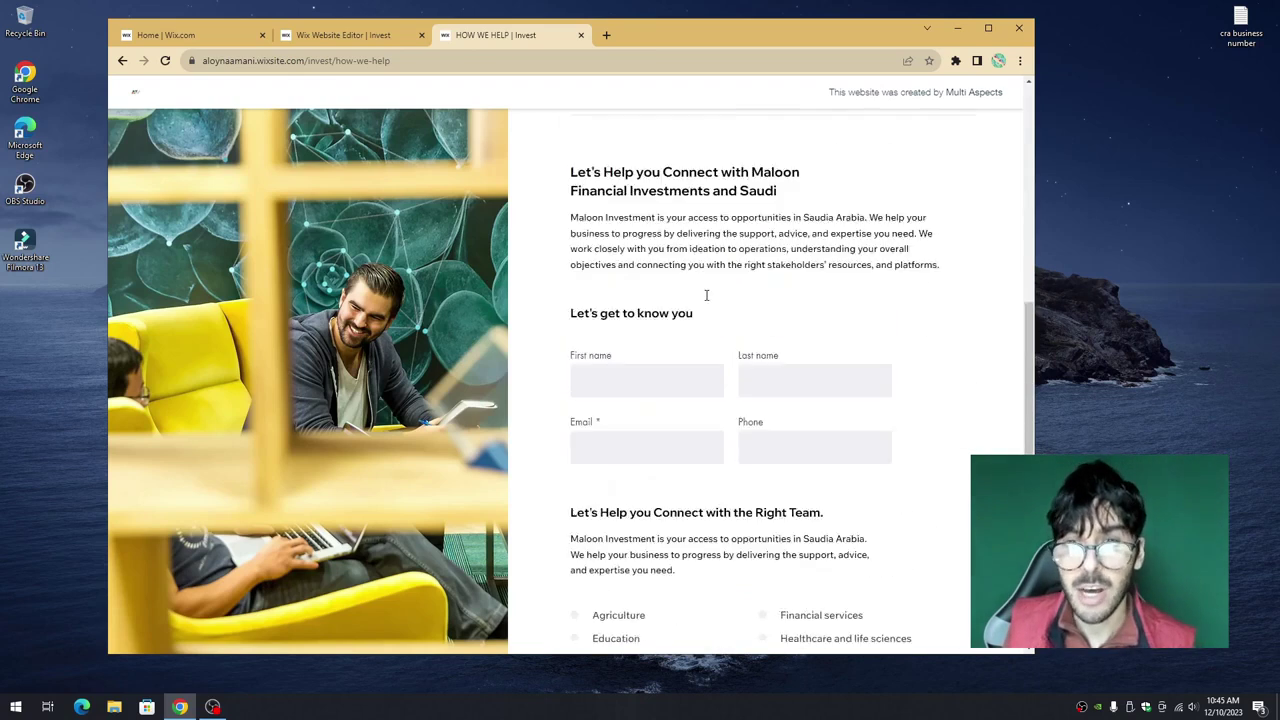
{"action": "scroll", "coordinate": [700, 290], "scroll_direction": "up", "scroll_amount": 2}
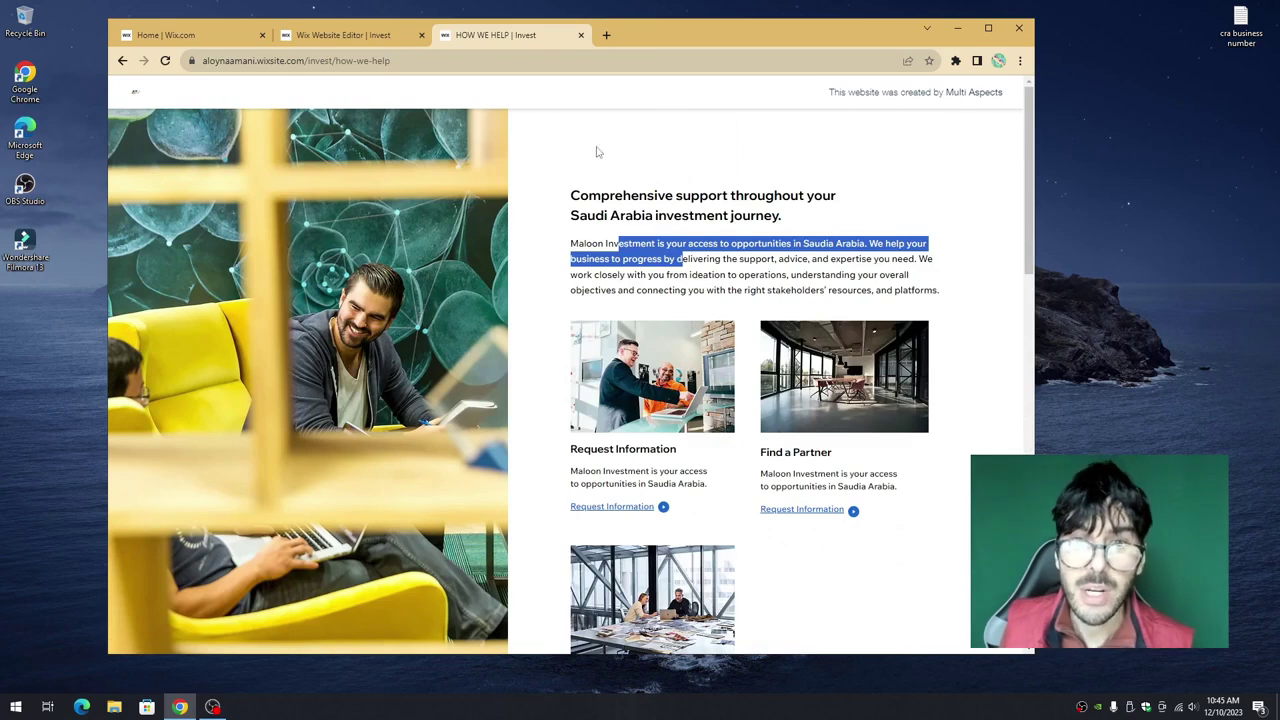
{"action": "left_click", "coordinate": [387, 45]}
Step: Move the Come Work With Us form slightly right and down beside the image, then check its fields
{"action": "left_click", "coordinate": [530, 201]}
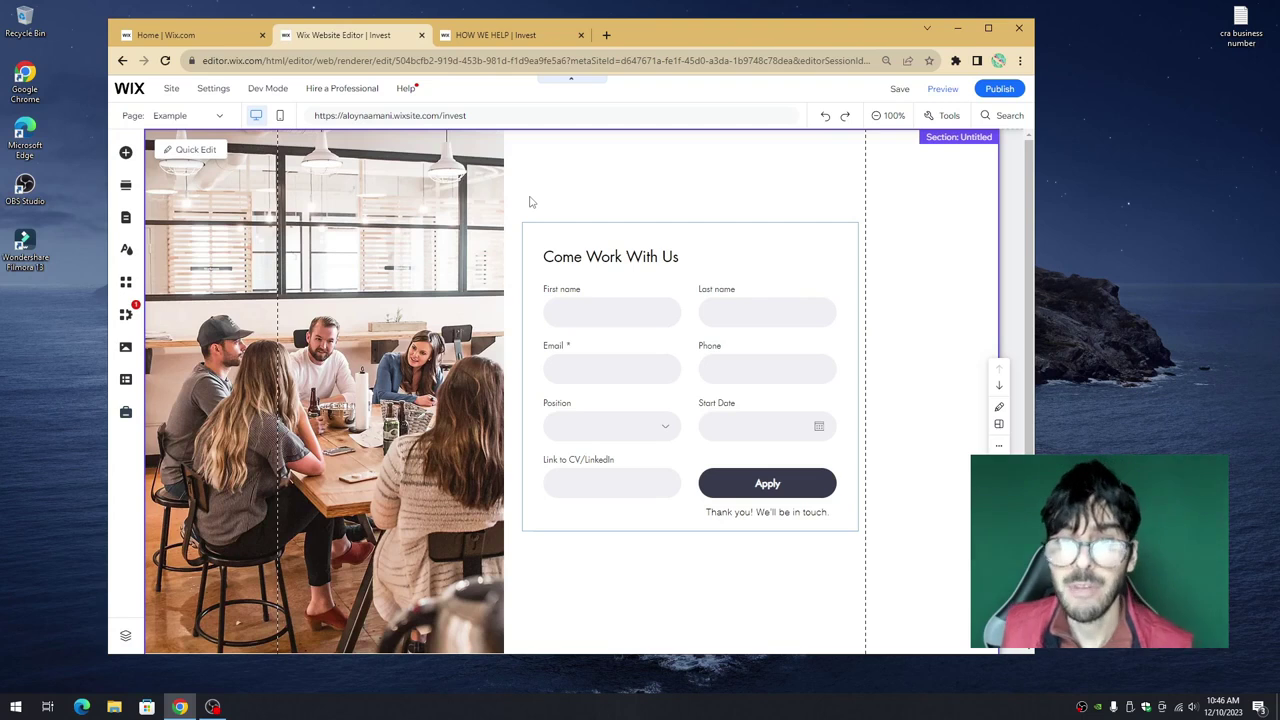
{"action": "left_click", "coordinate": [634, 234]}
{"action": "left_click_drag", "start_coordinate": [634, 234], "coordinate": [664, 251]}
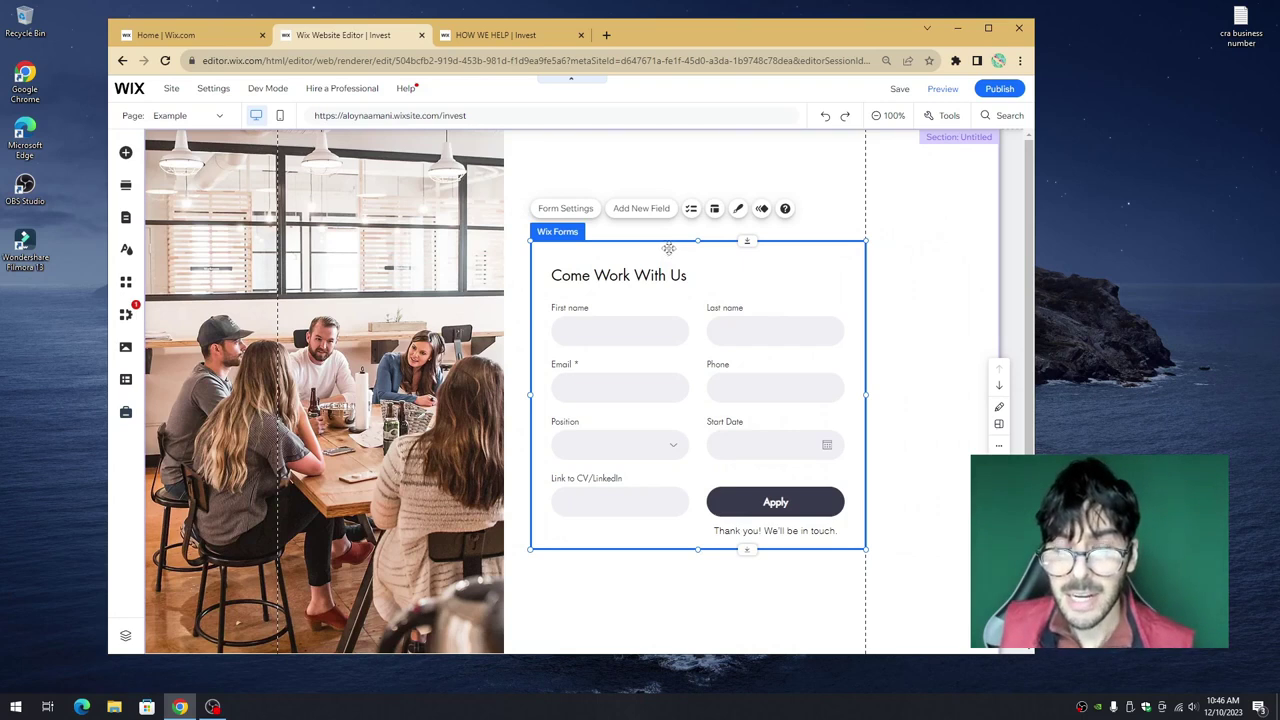
{"action": "left_click", "coordinate": [628, 320]}
{"action": "left_click", "coordinate": [740, 316]}
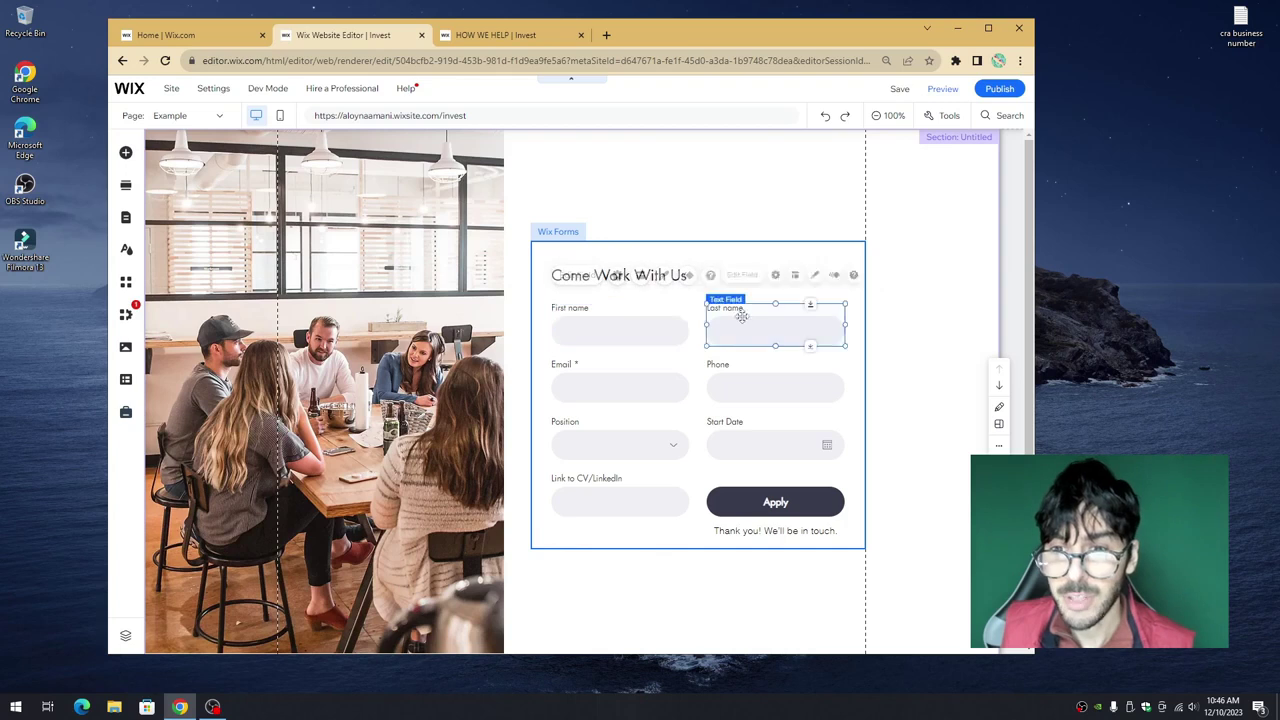
{"action": "left_click", "coordinate": [624, 389]}
{"action": "left_click", "coordinate": [760, 388]}
{"action": "left_click", "coordinate": [615, 445]}
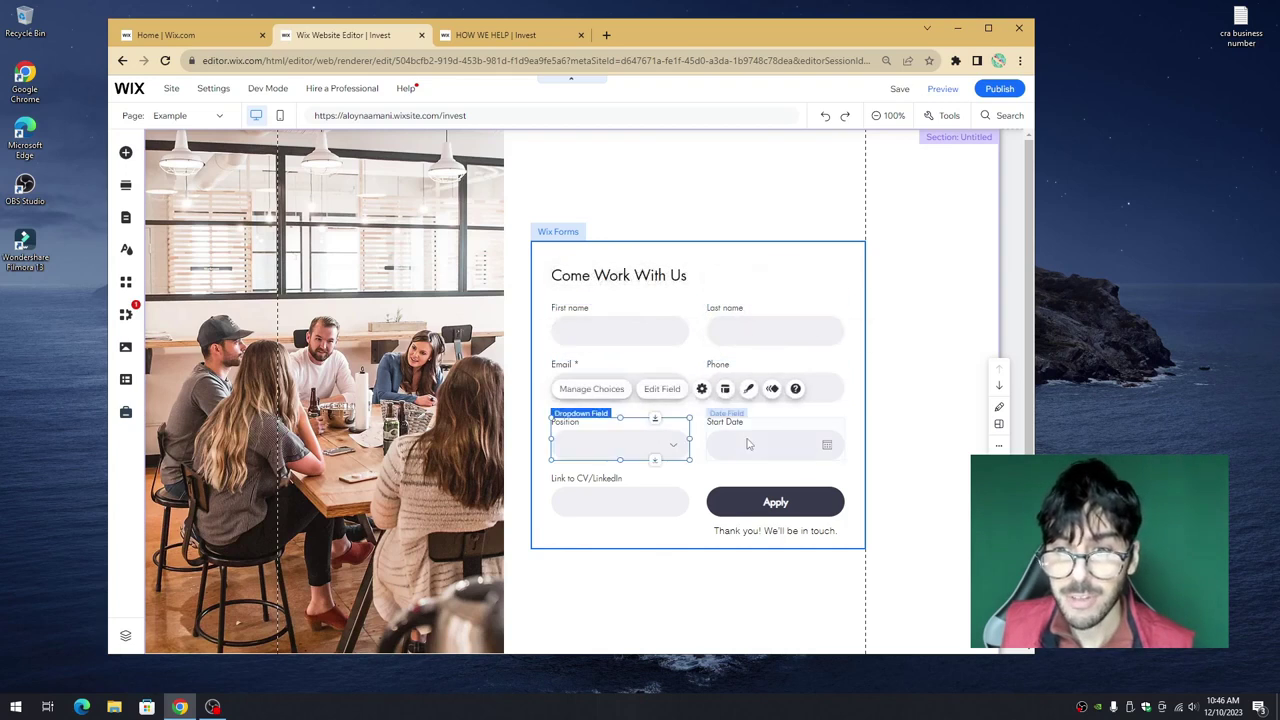
{"action": "left_click", "coordinate": [765, 445]}
Step: Retitle the Link to CV/LinkedIn field to 'Whats your fav pet'
{"action": "left_click", "coordinate": [643, 495]}
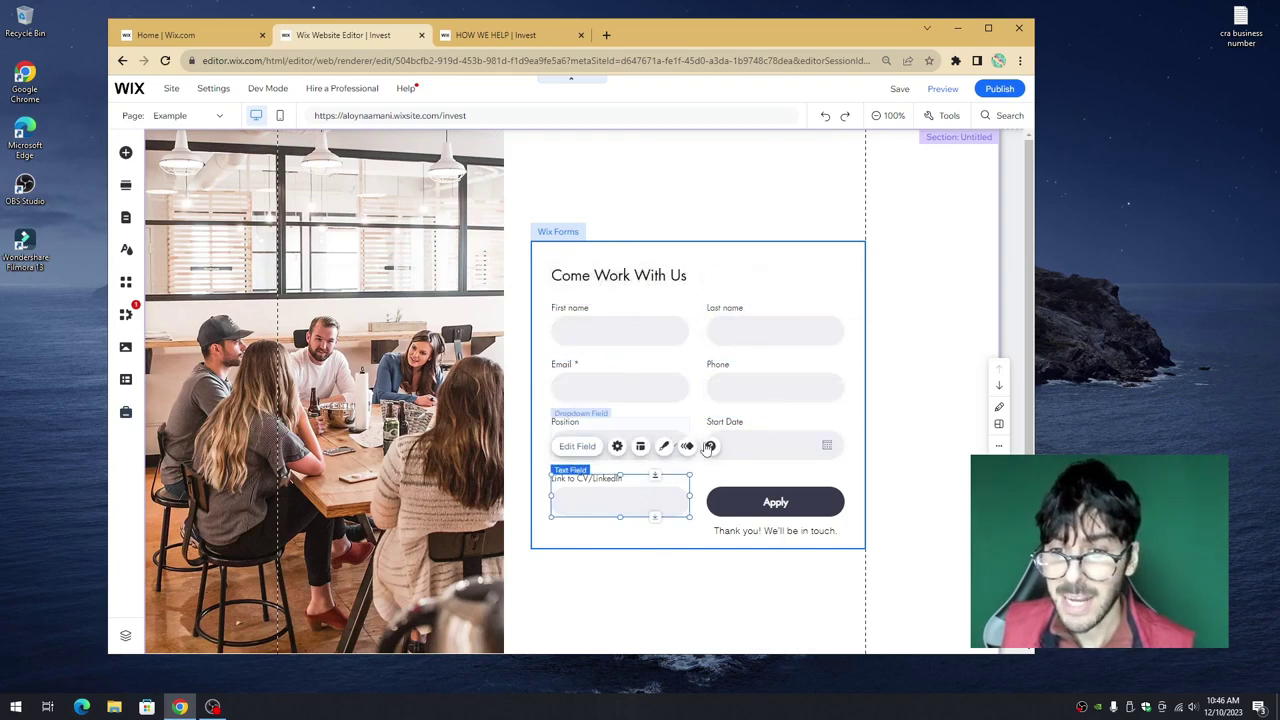
{"action": "left_click", "coordinate": [576, 446]}
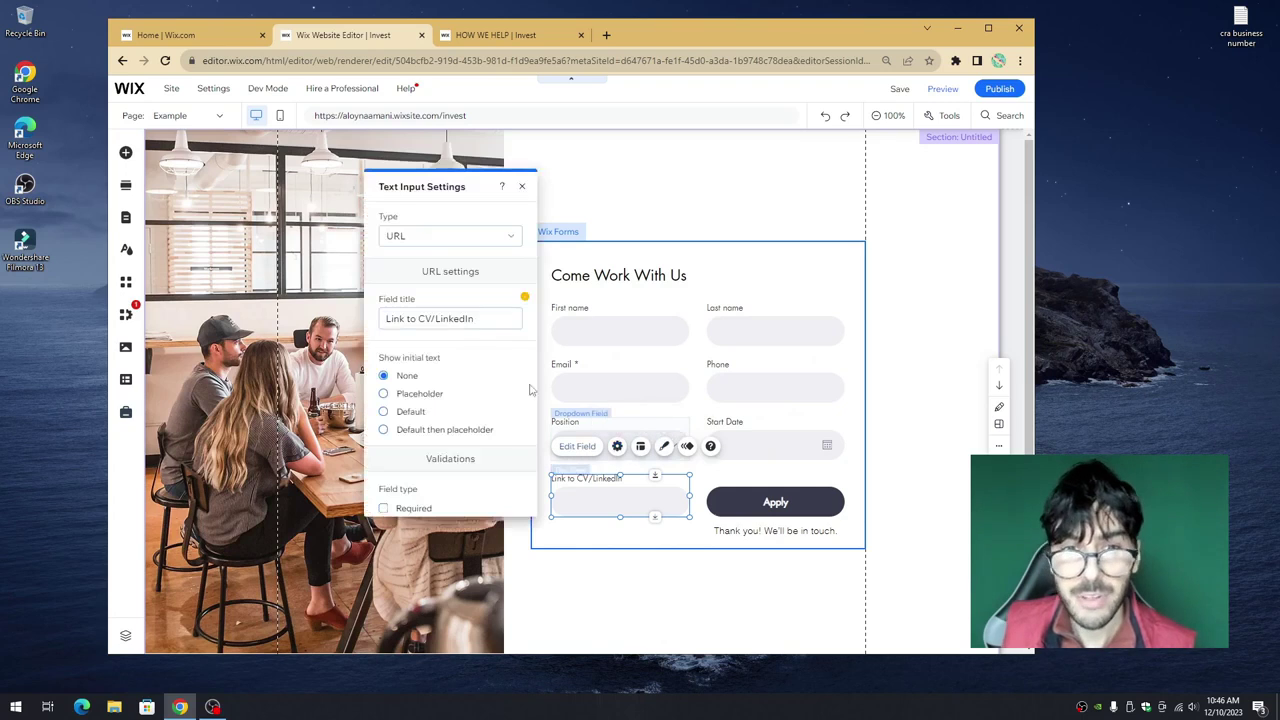
{"action": "left_click", "coordinate": [437, 320]}
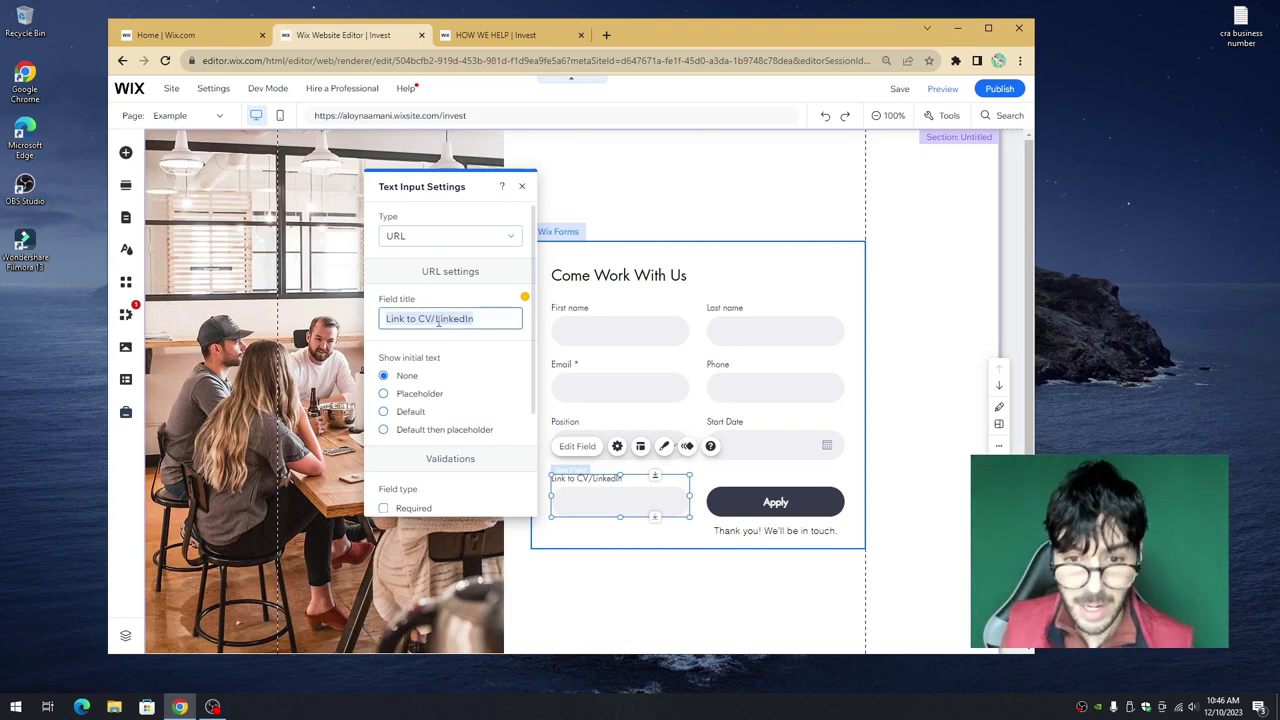
{"action": "type", "text": "Whats your fav pet"}
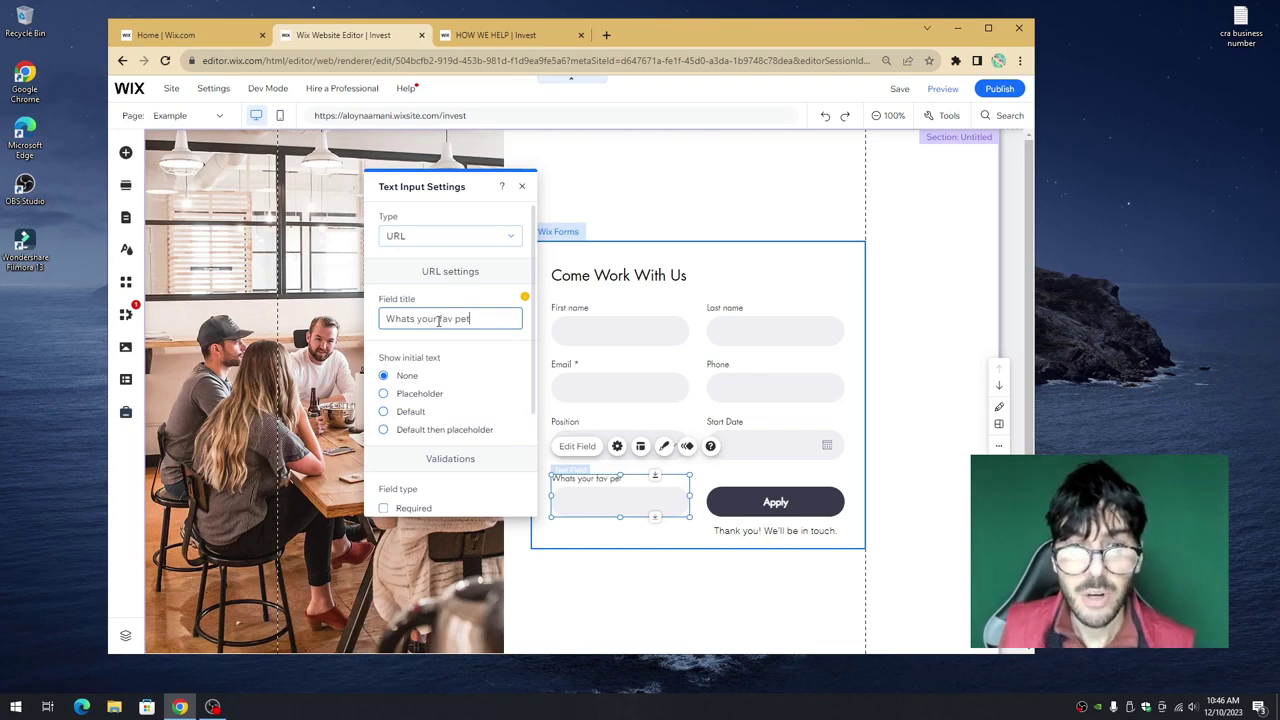
{"action": "left_click", "coordinate": [434, 298]}
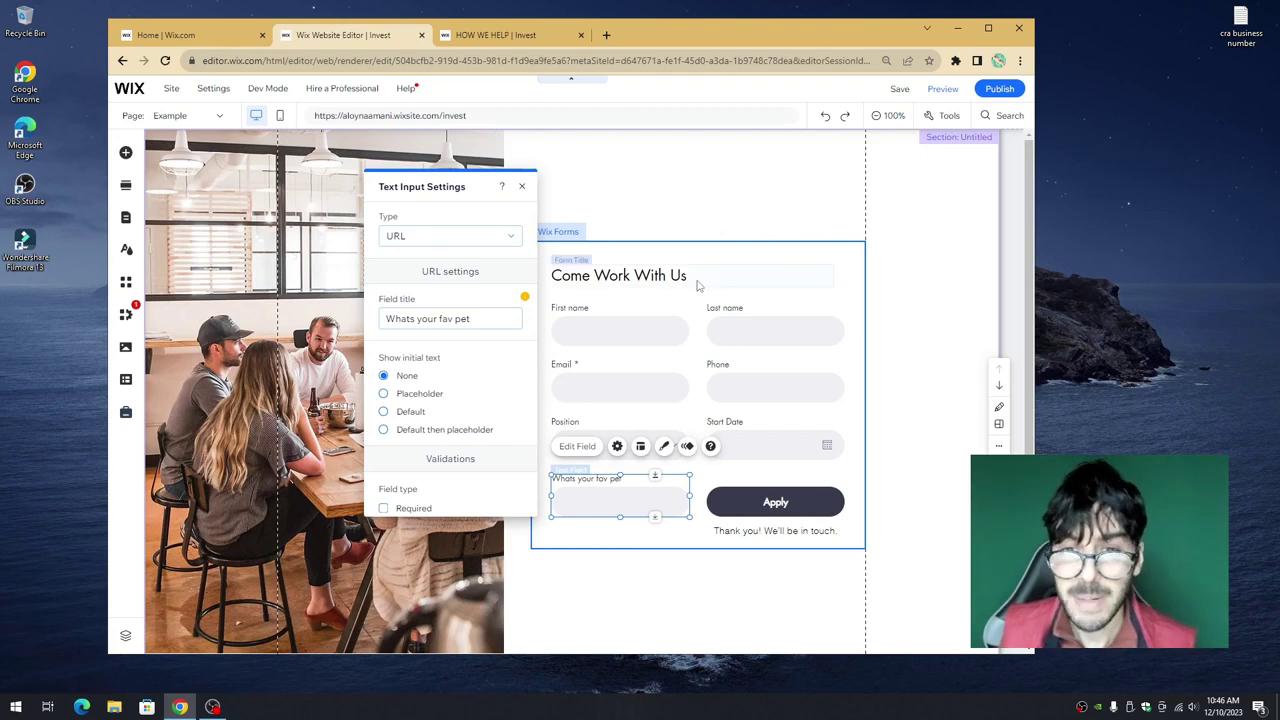
Step: Inspect the First name field's settings, then select the whole form again
{"action": "left_click", "coordinate": [618, 328]}
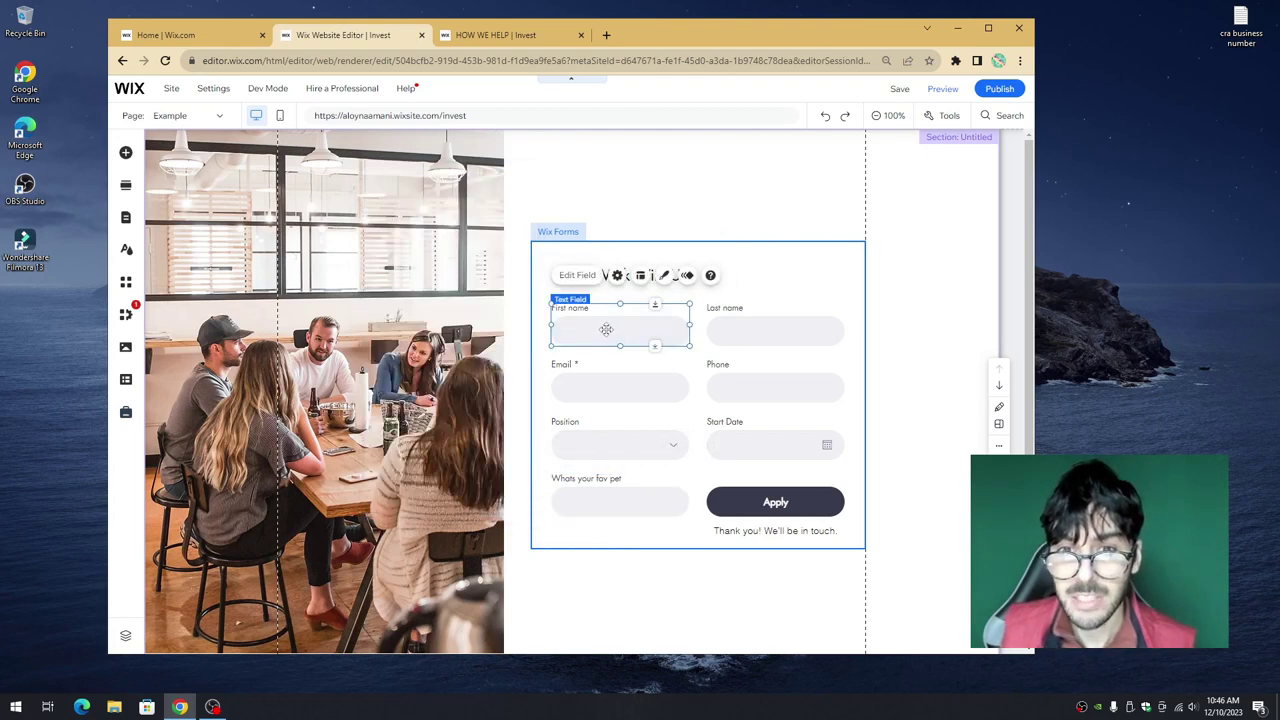
{"action": "left_click", "coordinate": [577, 275]}
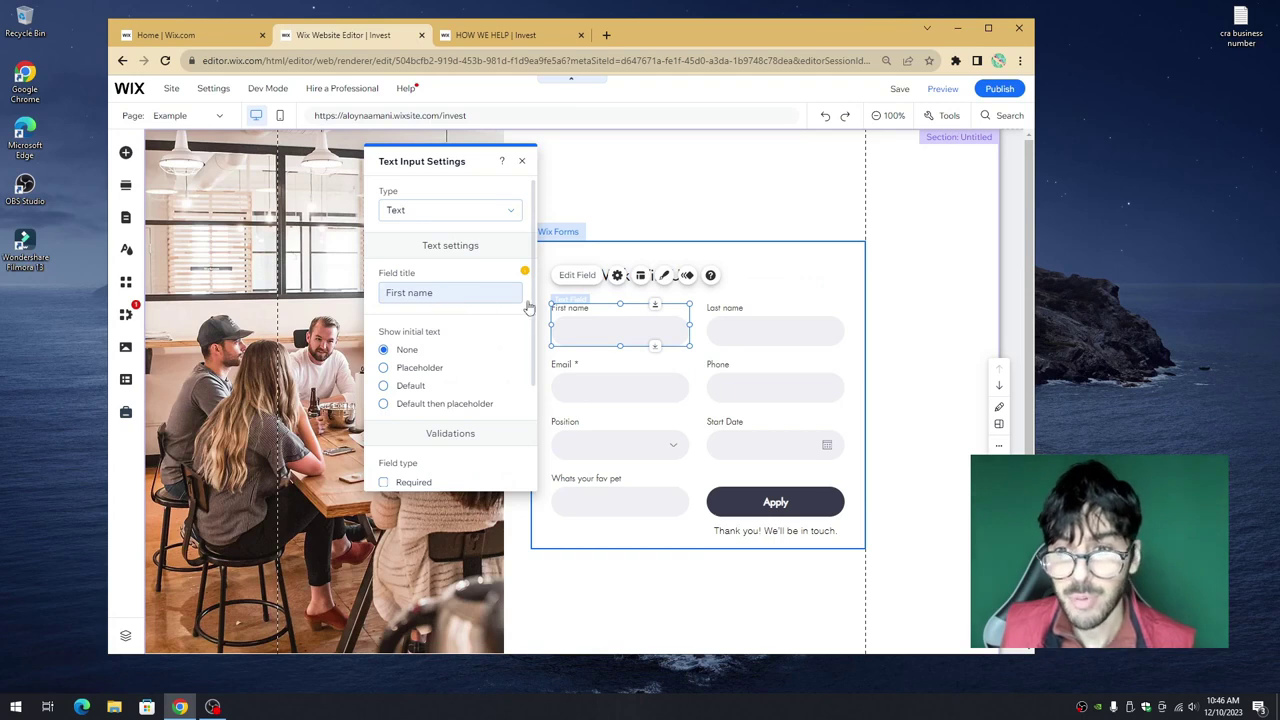
{"action": "left_click", "coordinate": [722, 318]}
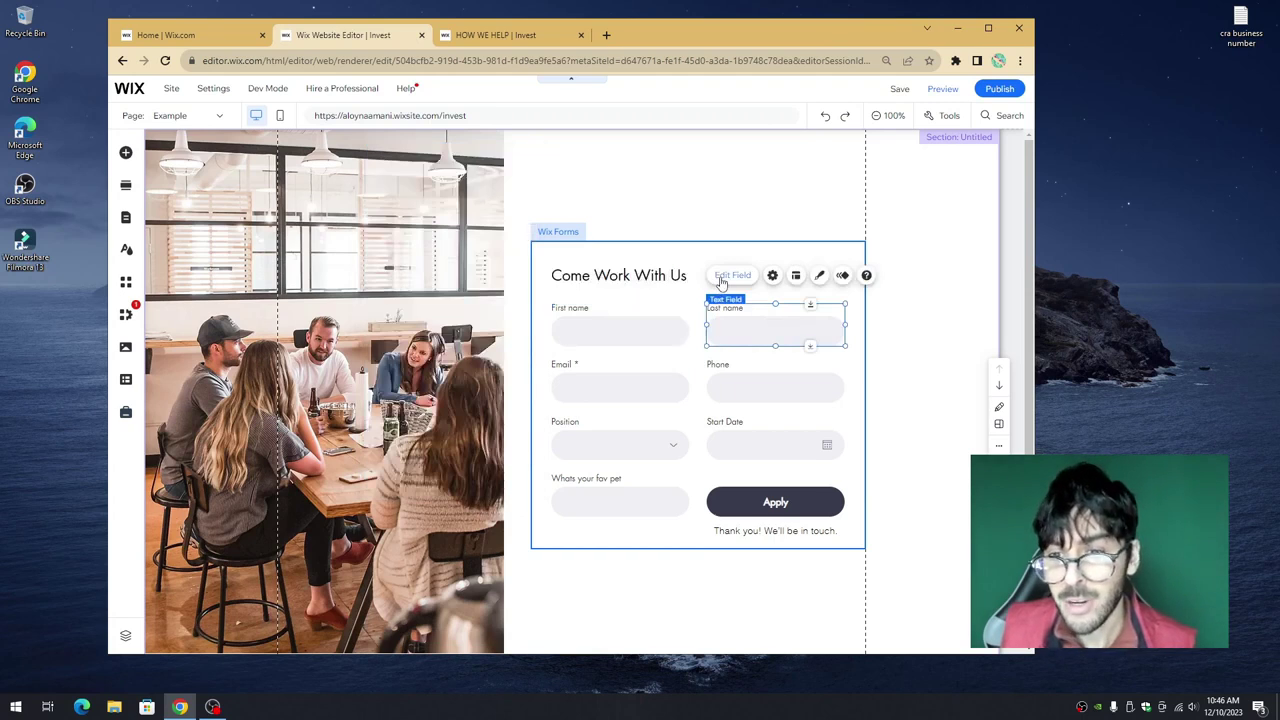
{"action": "left_click", "coordinate": [703, 262]}
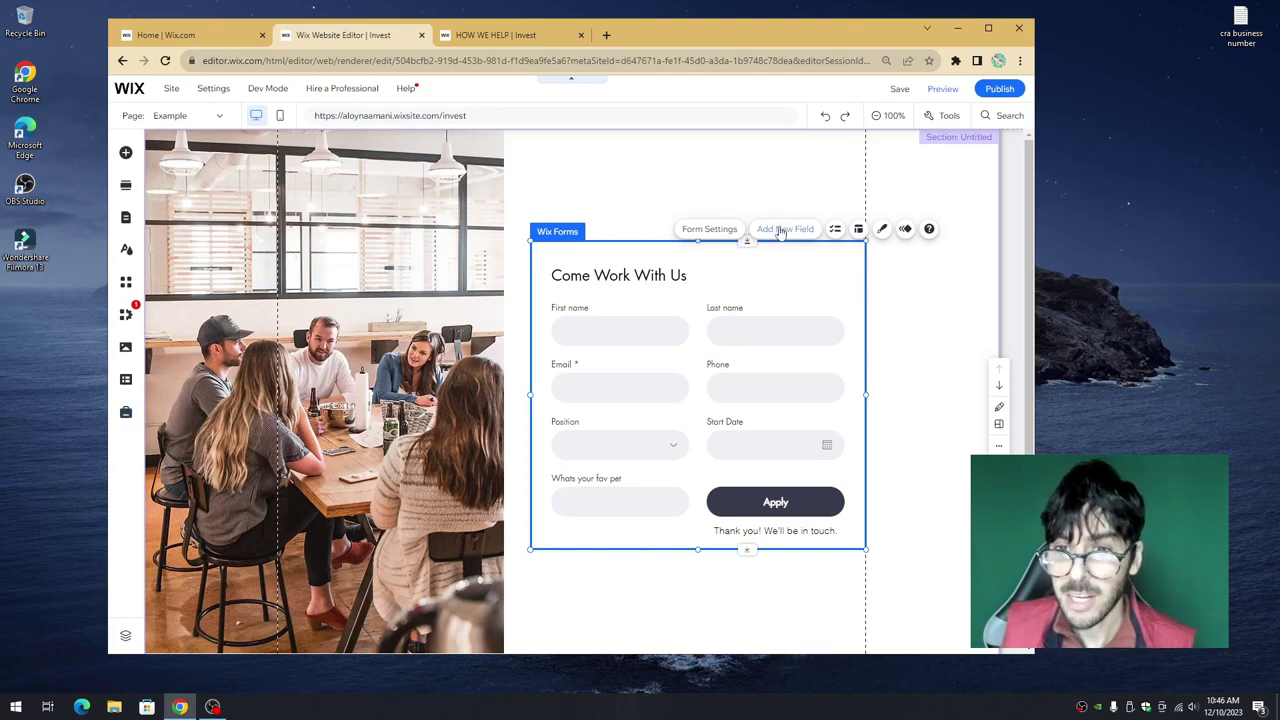
{"action": "left_click", "coordinate": [619, 320]}
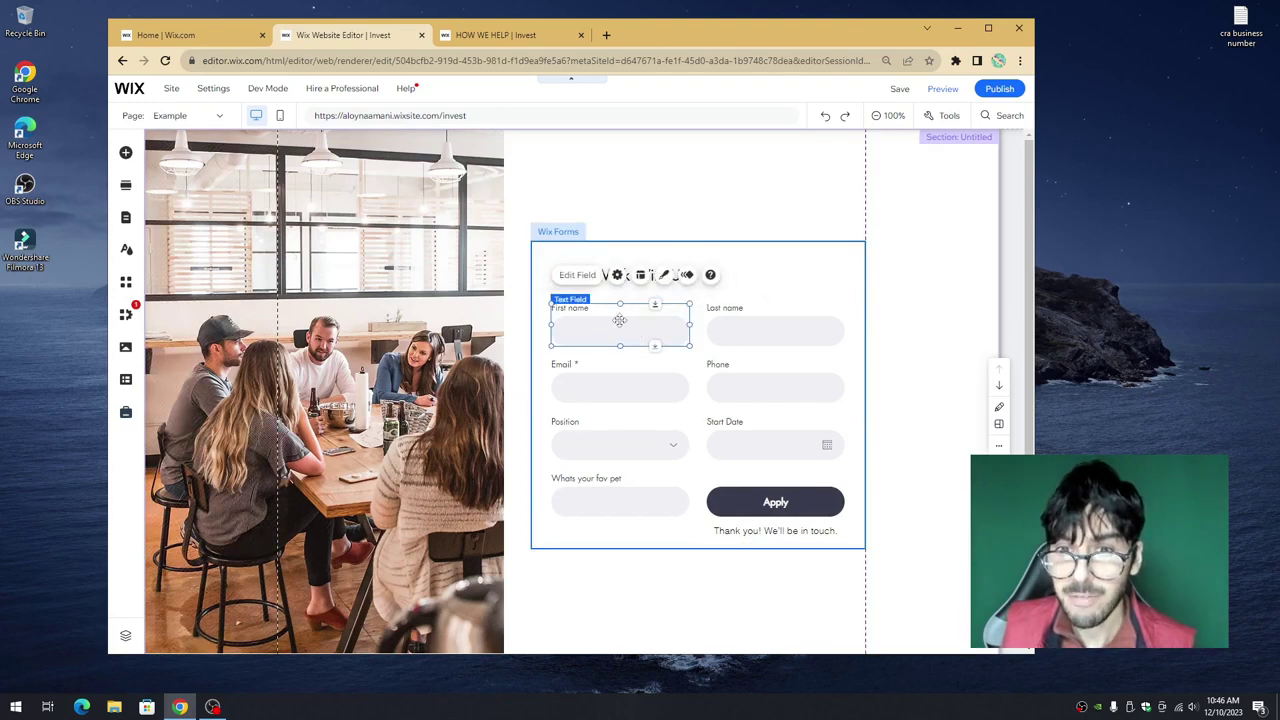
{"action": "left_click", "coordinate": [772, 270]}
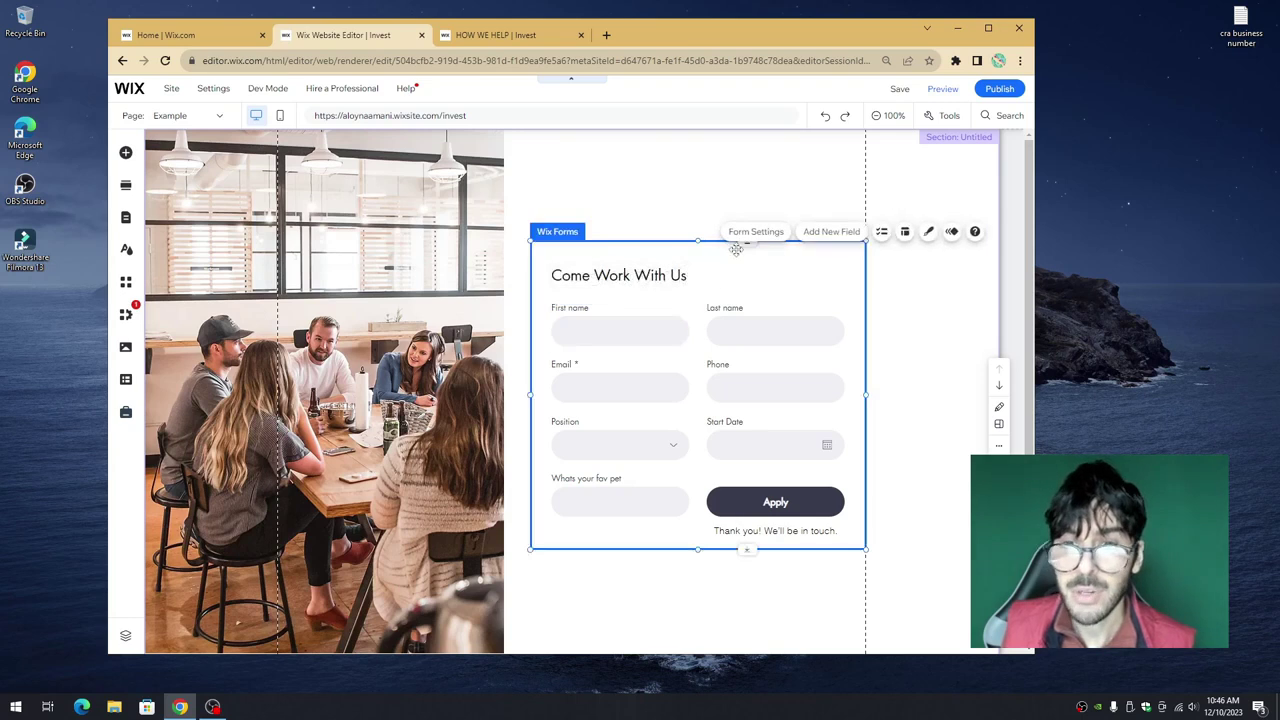
Step: Add a Short Answer field from the Basic Fields list to the form
{"action": "left_click", "coordinate": [828, 240]}
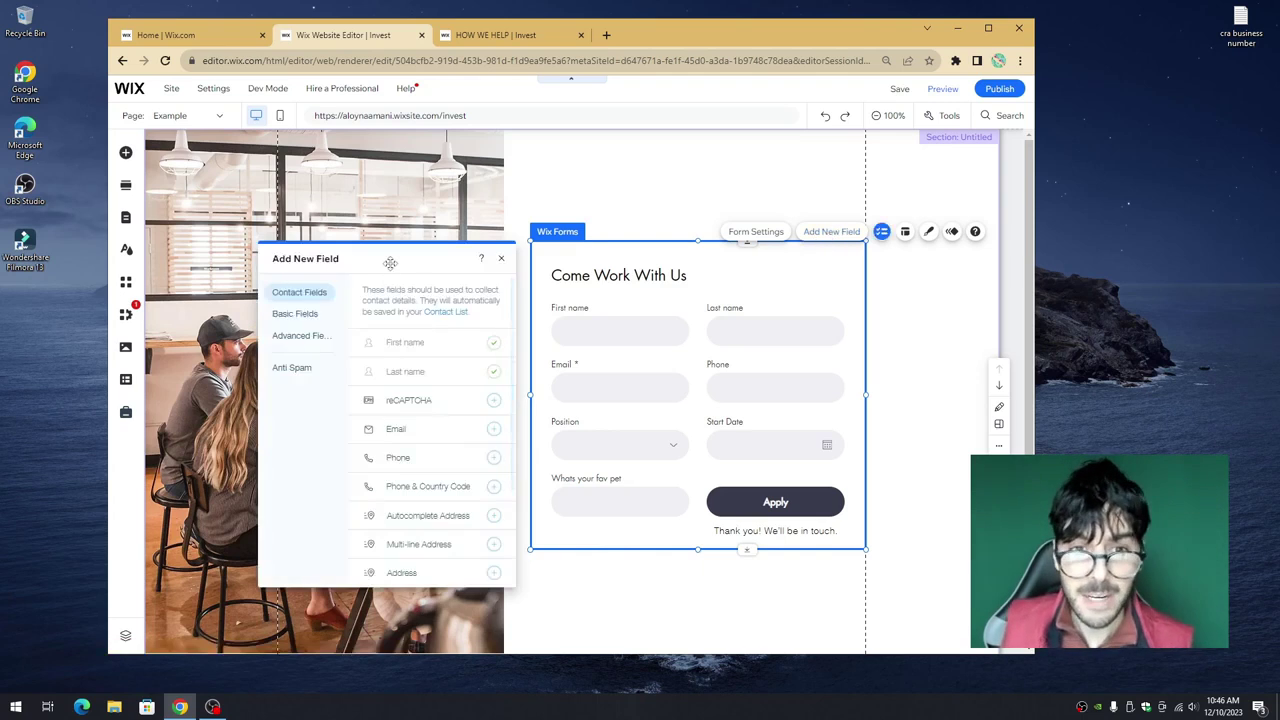
{"action": "left_click_drag", "start_coordinate": [389, 258], "coordinate": [411, 204]}
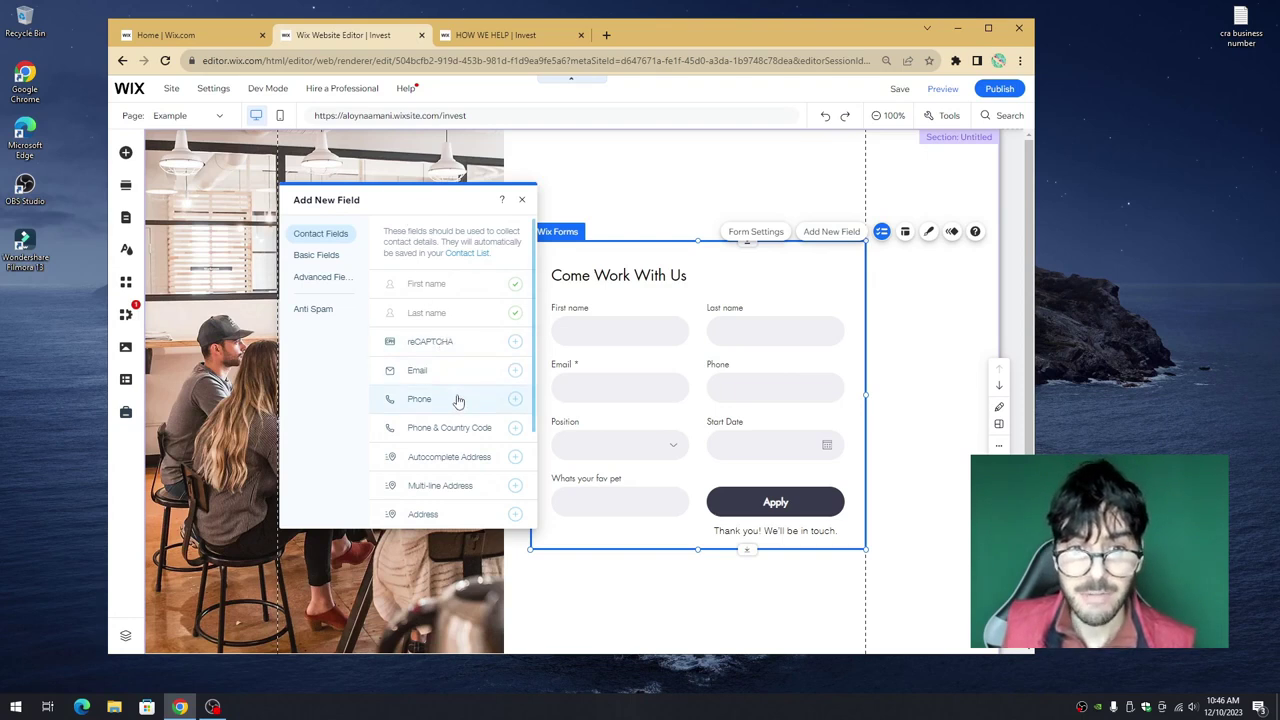
{"action": "scroll", "coordinate": [452, 400], "scroll_direction": "down", "scroll_amount": 1}
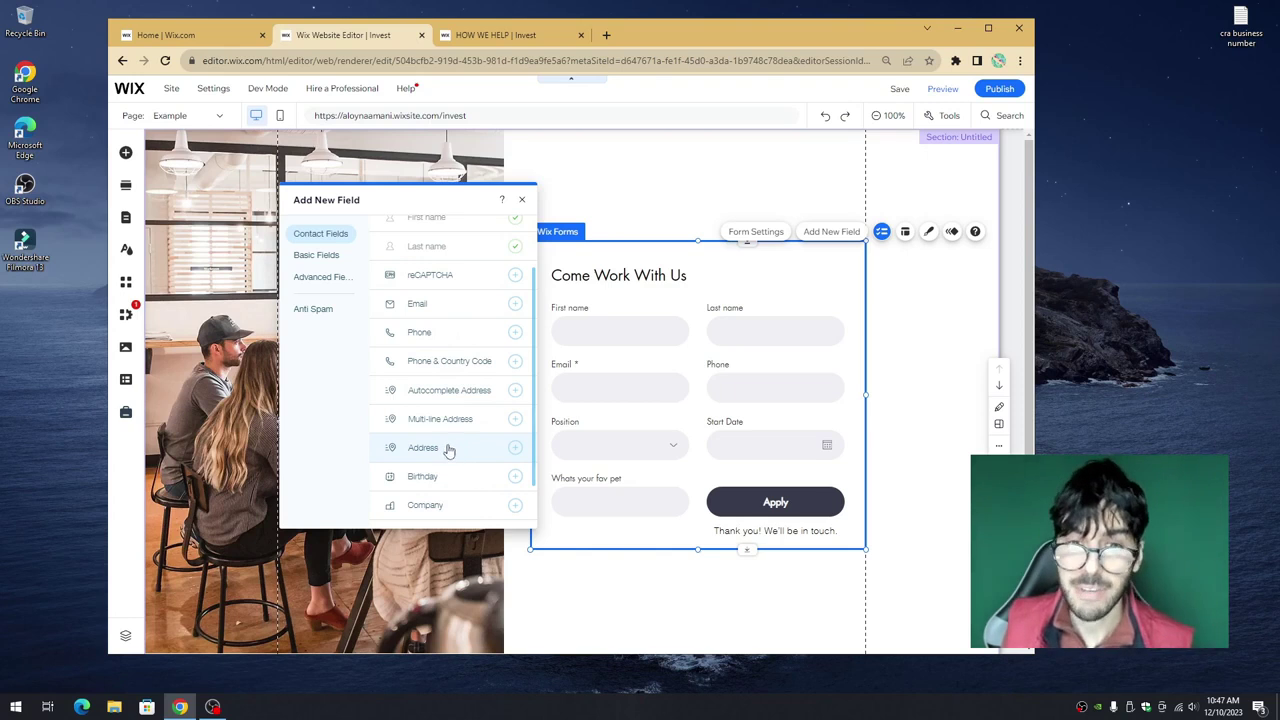
{"action": "scroll", "coordinate": [450, 446], "scroll_direction": "down", "scroll_amount": 1}
{"action": "scroll", "coordinate": [442, 418], "scroll_direction": "up", "scroll_amount": 3}
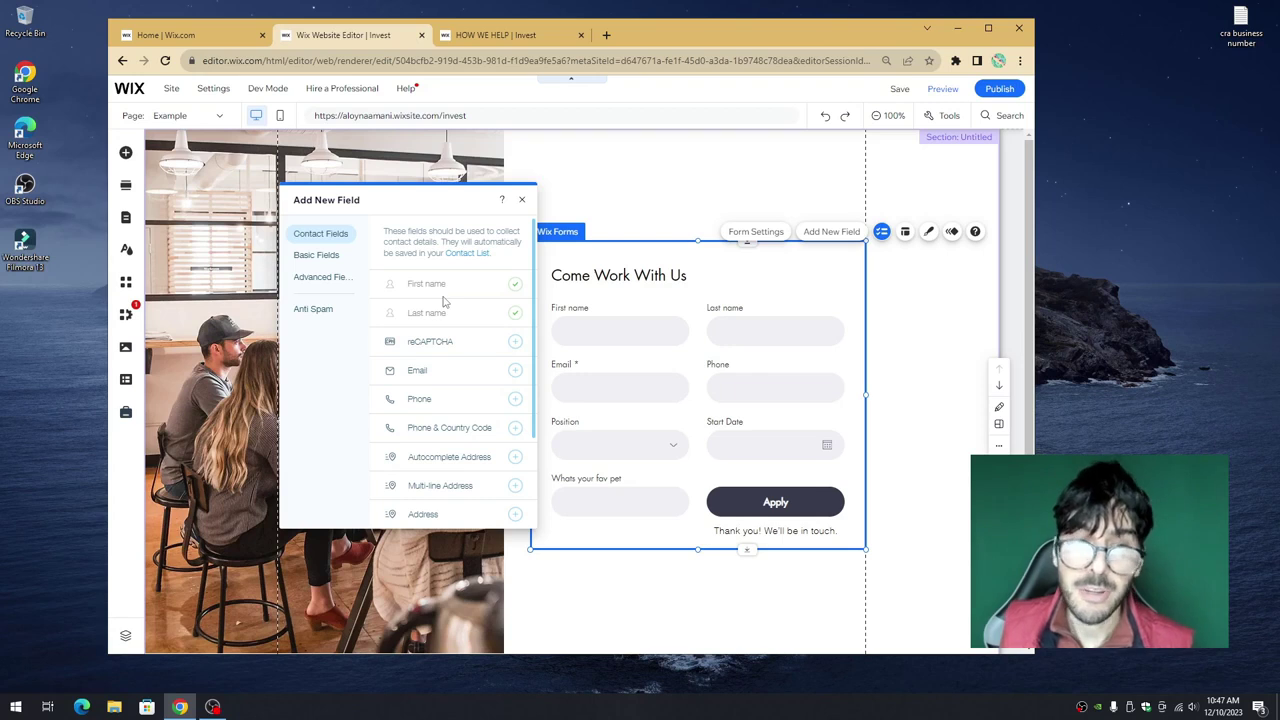
{"action": "left_click", "coordinate": [302, 258]}
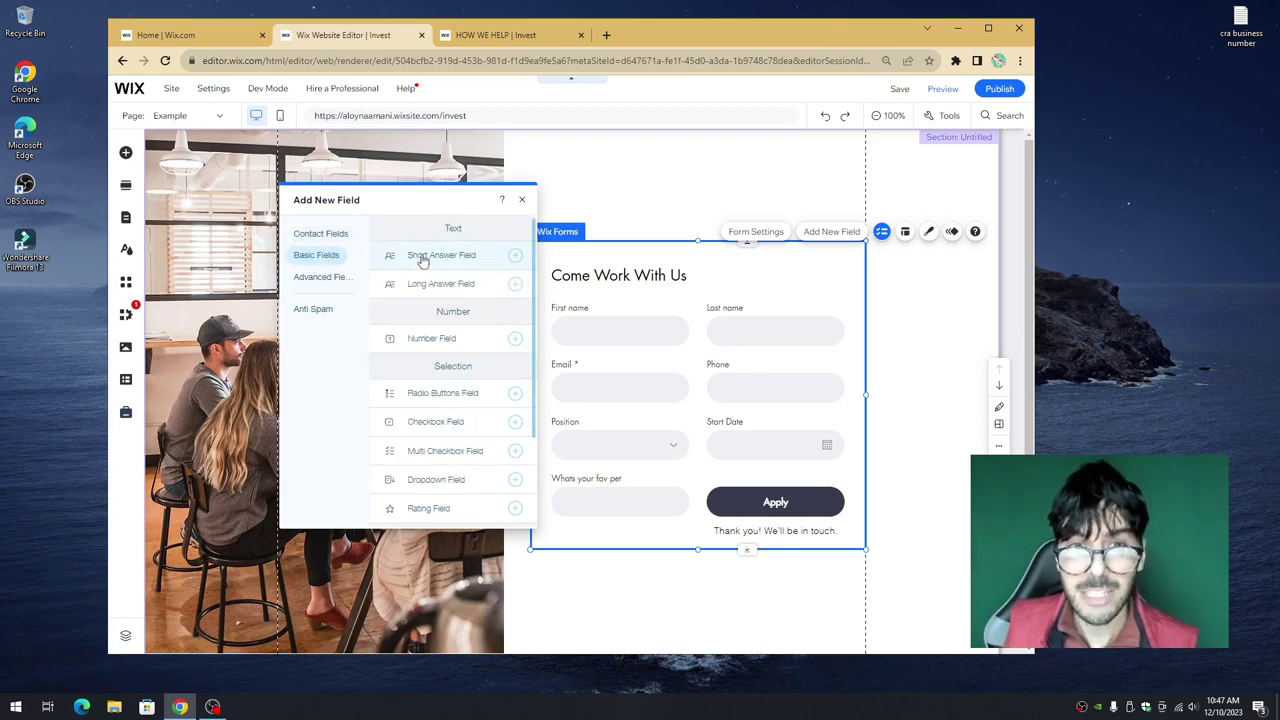
{"action": "left_click", "coordinate": [467, 258]}
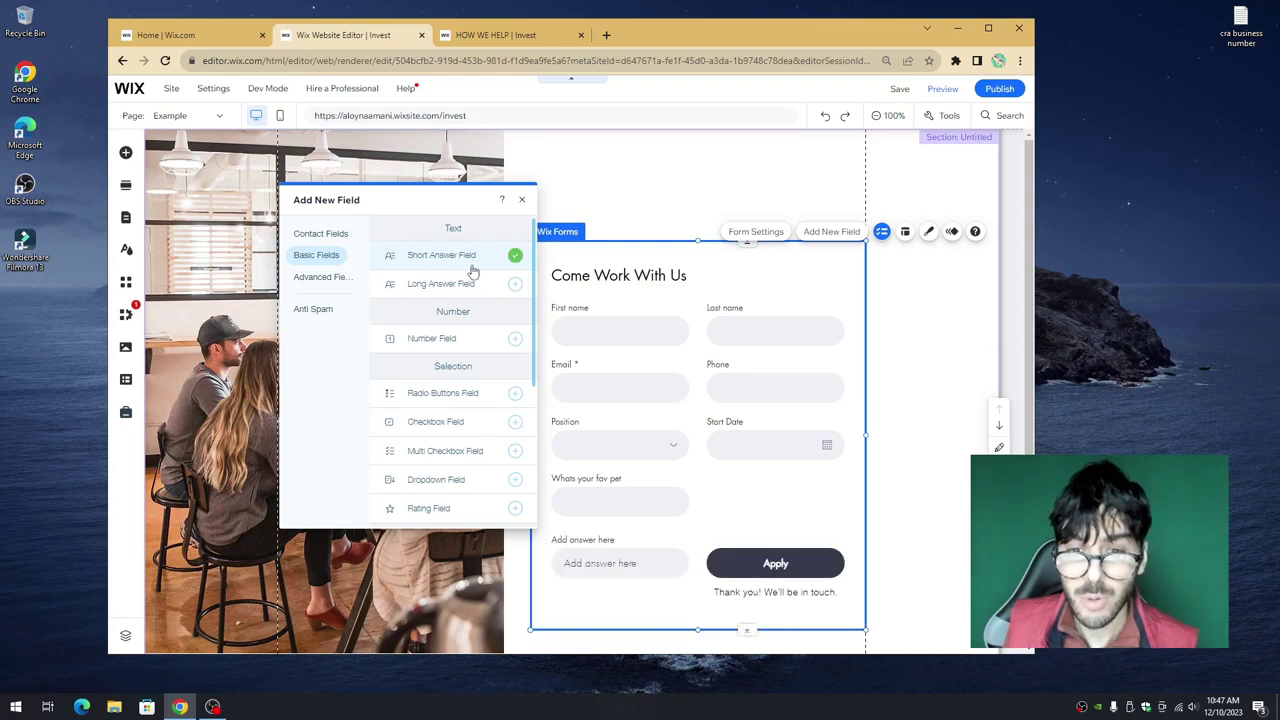
Step: Retitle the new short answer field 'Whats cat name'
{"action": "left_click", "coordinate": [603, 553]}
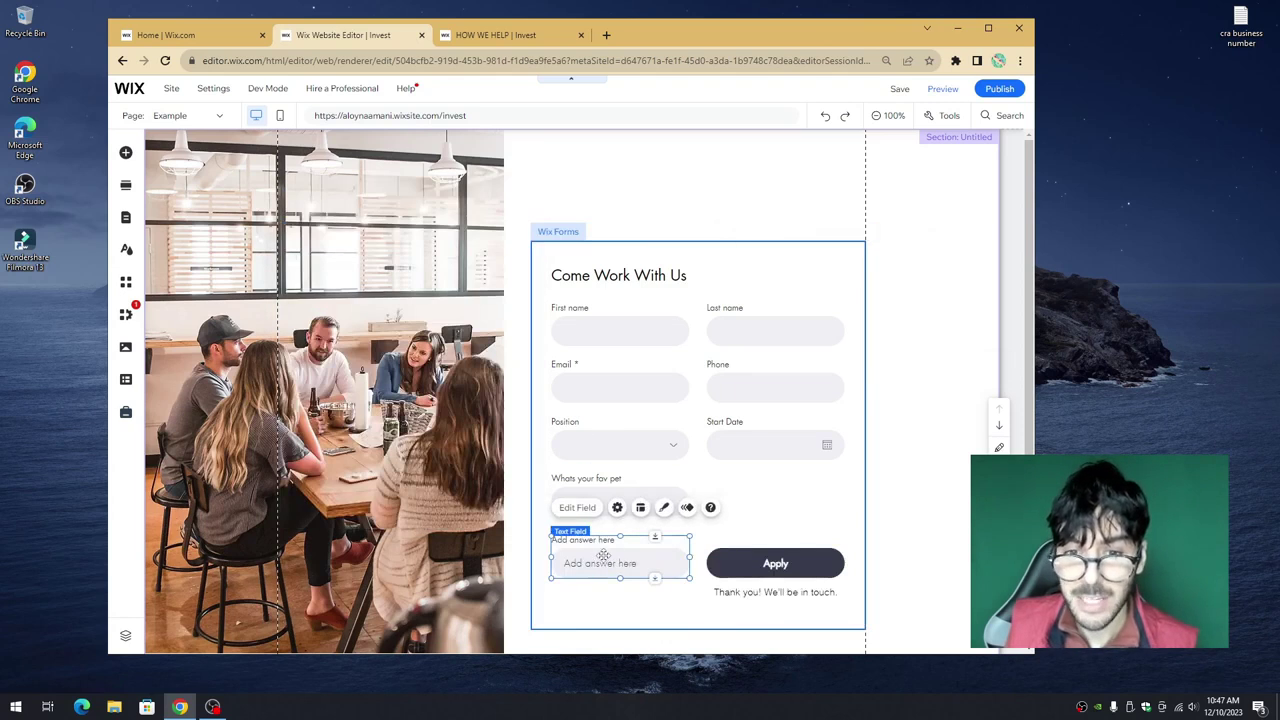
{"action": "left_click", "coordinate": [577, 508]}
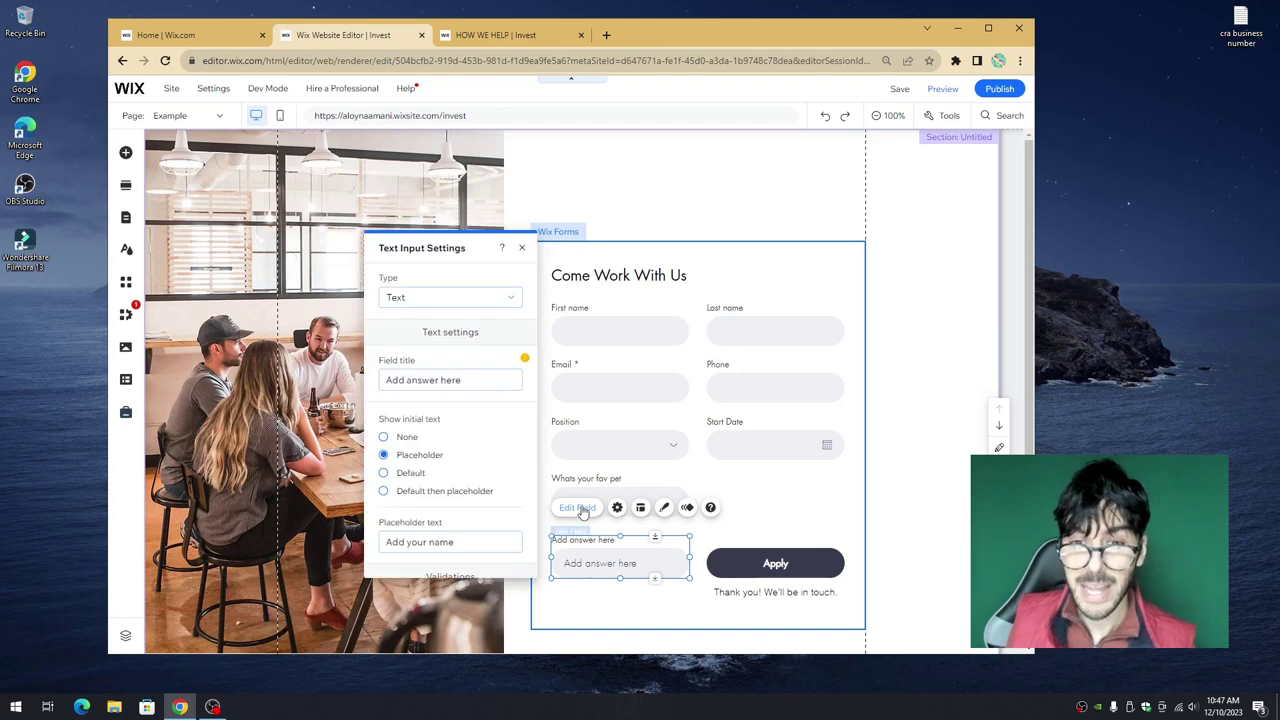
{"action": "triple_click", "coordinate": [440, 378]}
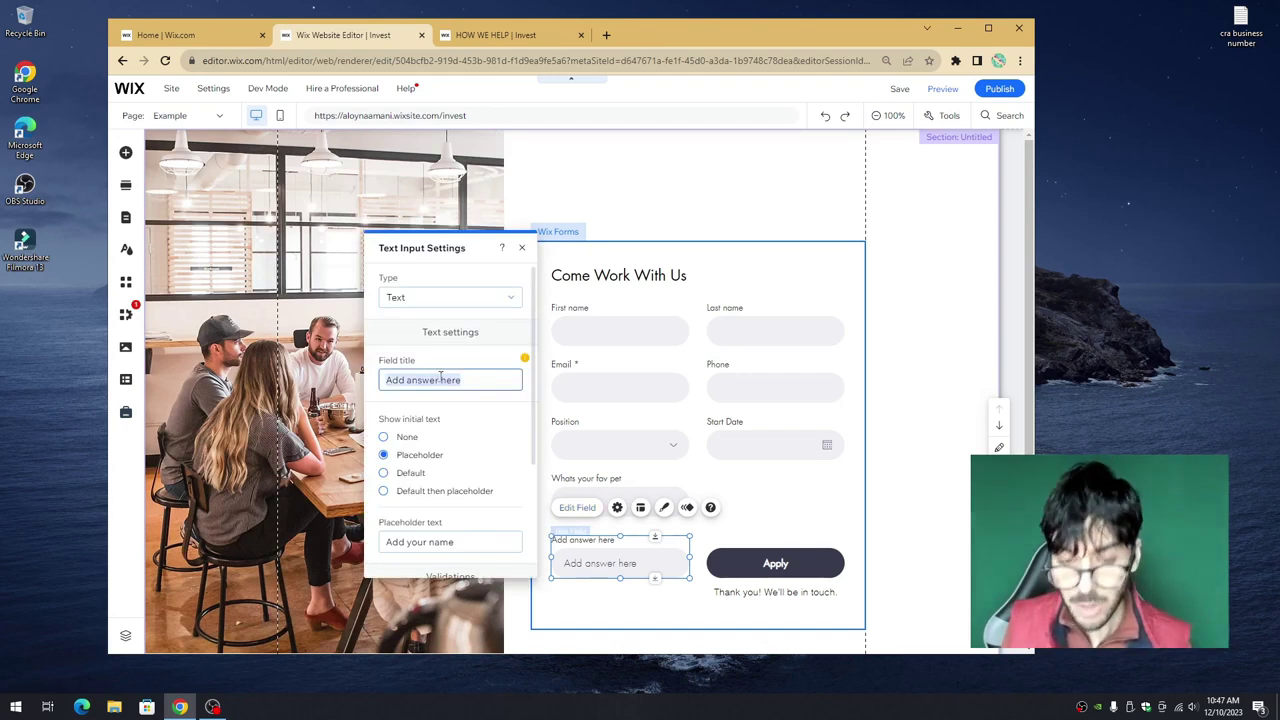
{"action": "type", "text": "Whats cat name"}
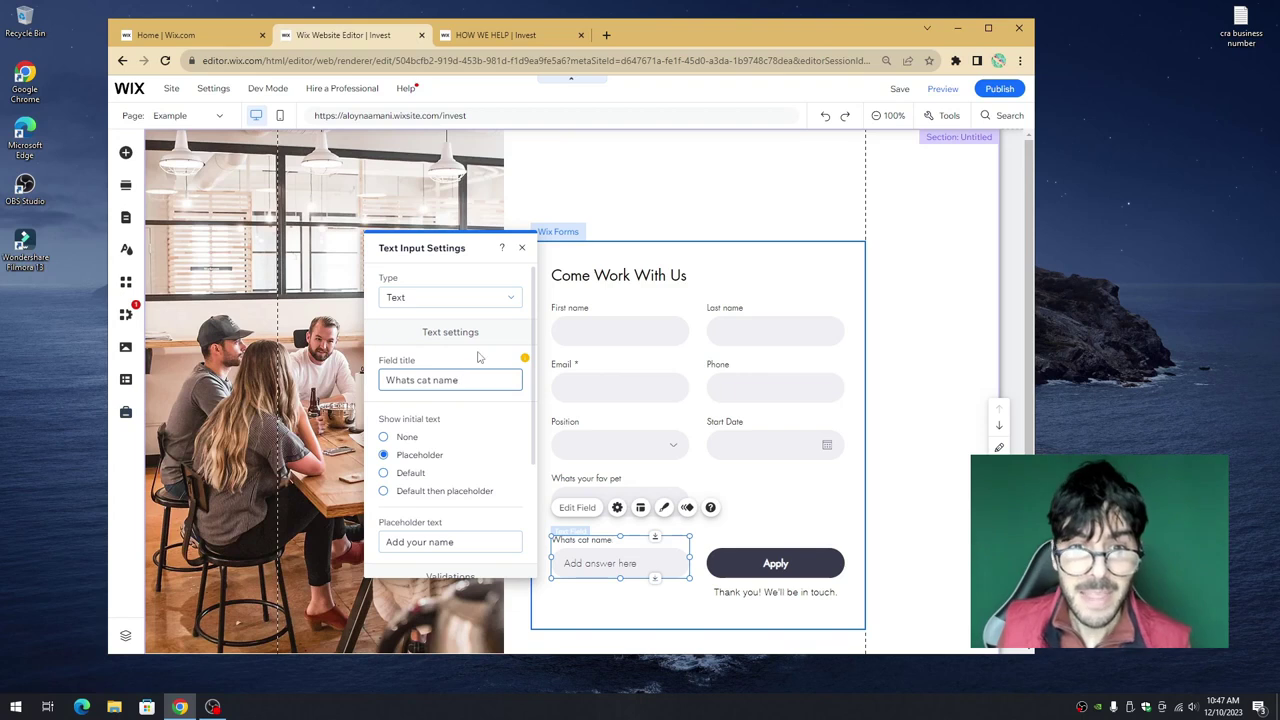
{"action": "left_click", "coordinate": [478, 357]}
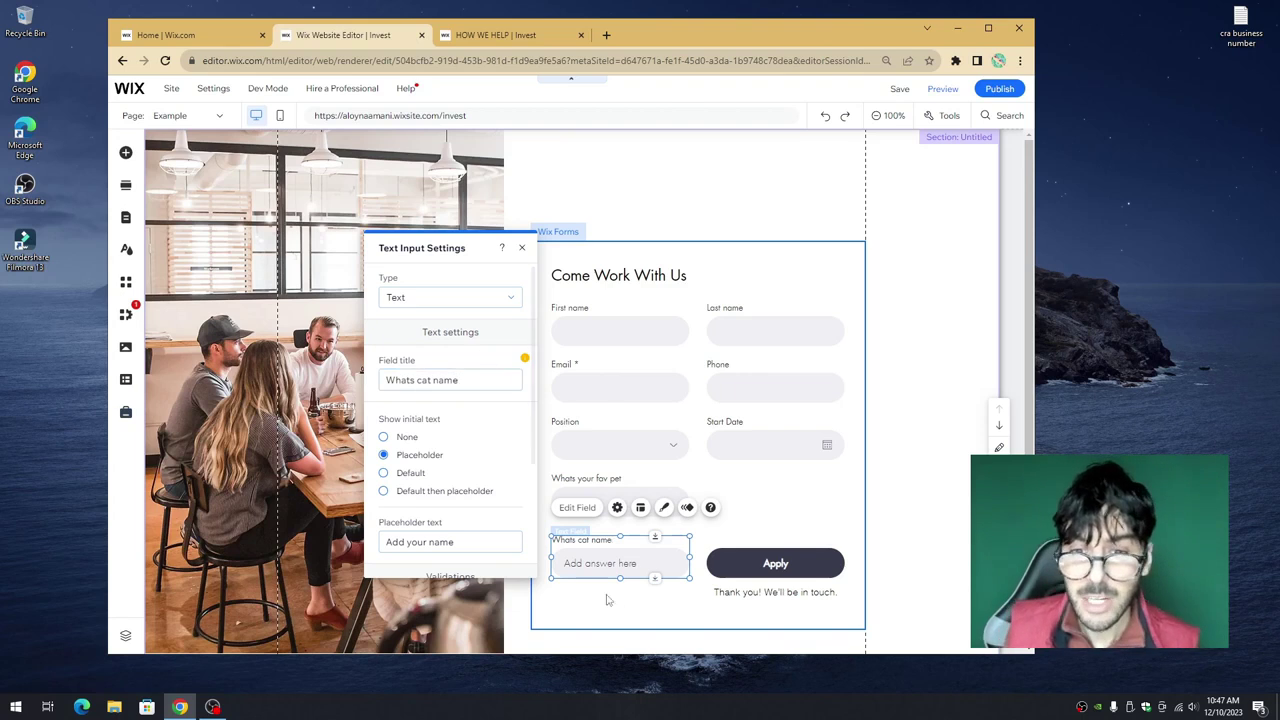
{"action": "left_click_drag", "start_coordinate": [618, 560], "coordinate": [619, 558]}
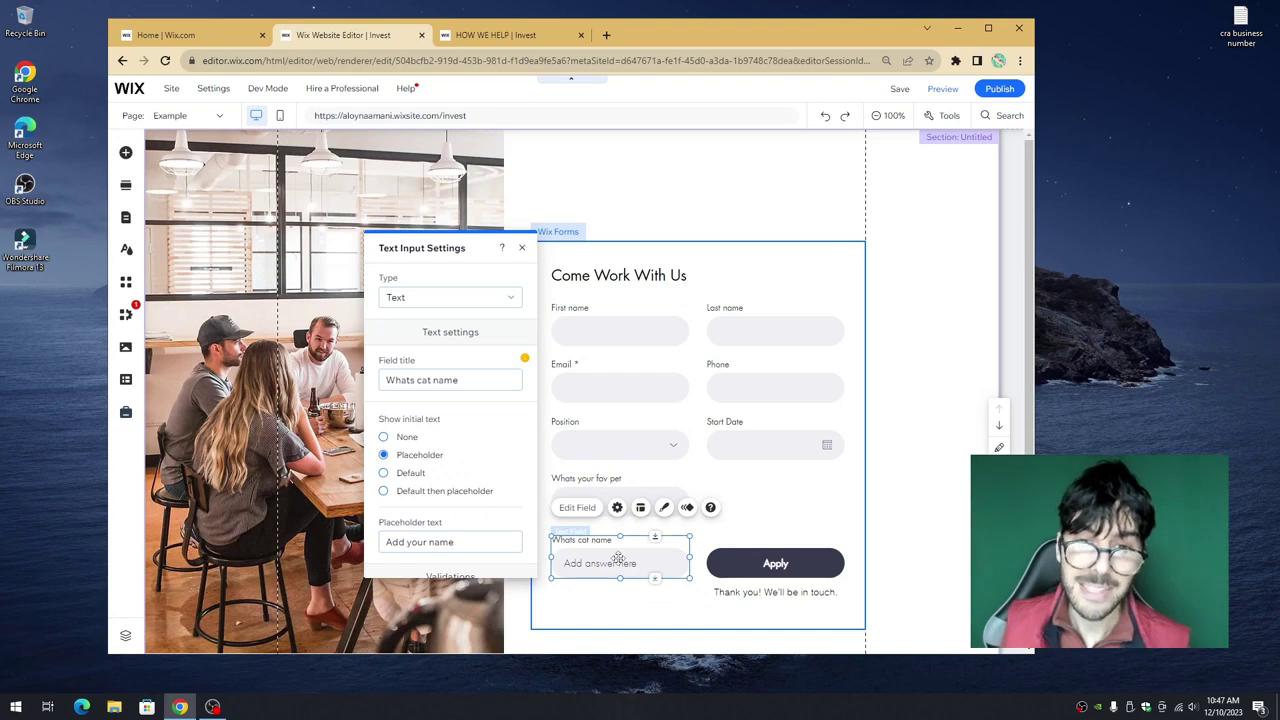
Step: Reopen the basic field types list, then bring up the live How We Help page
{"action": "left_click", "coordinate": [737, 486]}
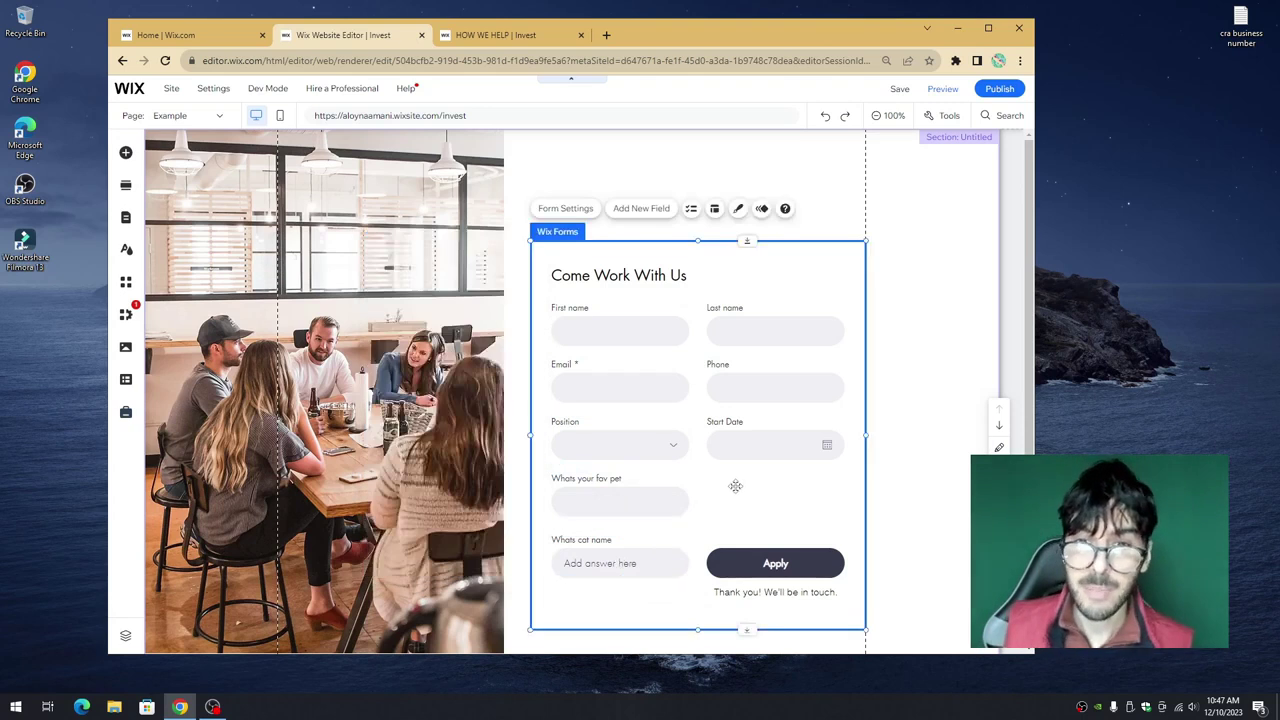
{"action": "left_click", "coordinate": [634, 212]}
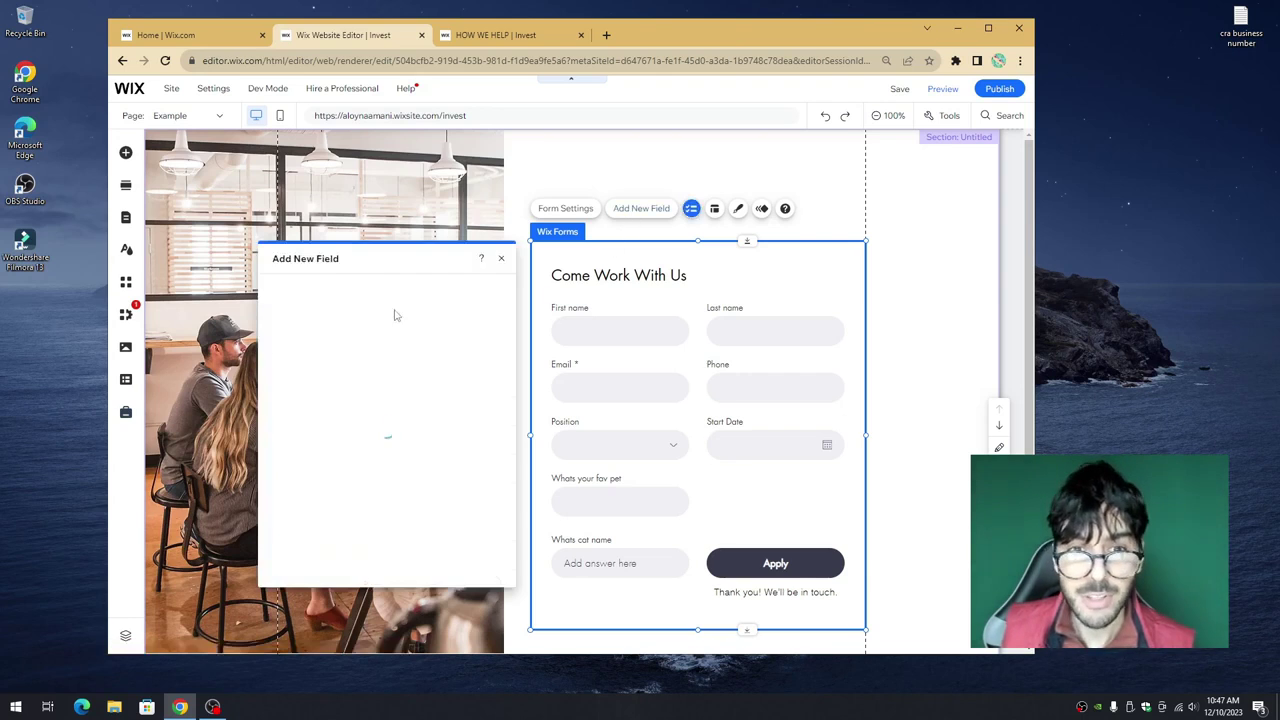
{"action": "left_click_drag", "start_coordinate": [388, 272], "coordinate": [408, 232]}
{"action": "left_click", "coordinate": [330, 273]}
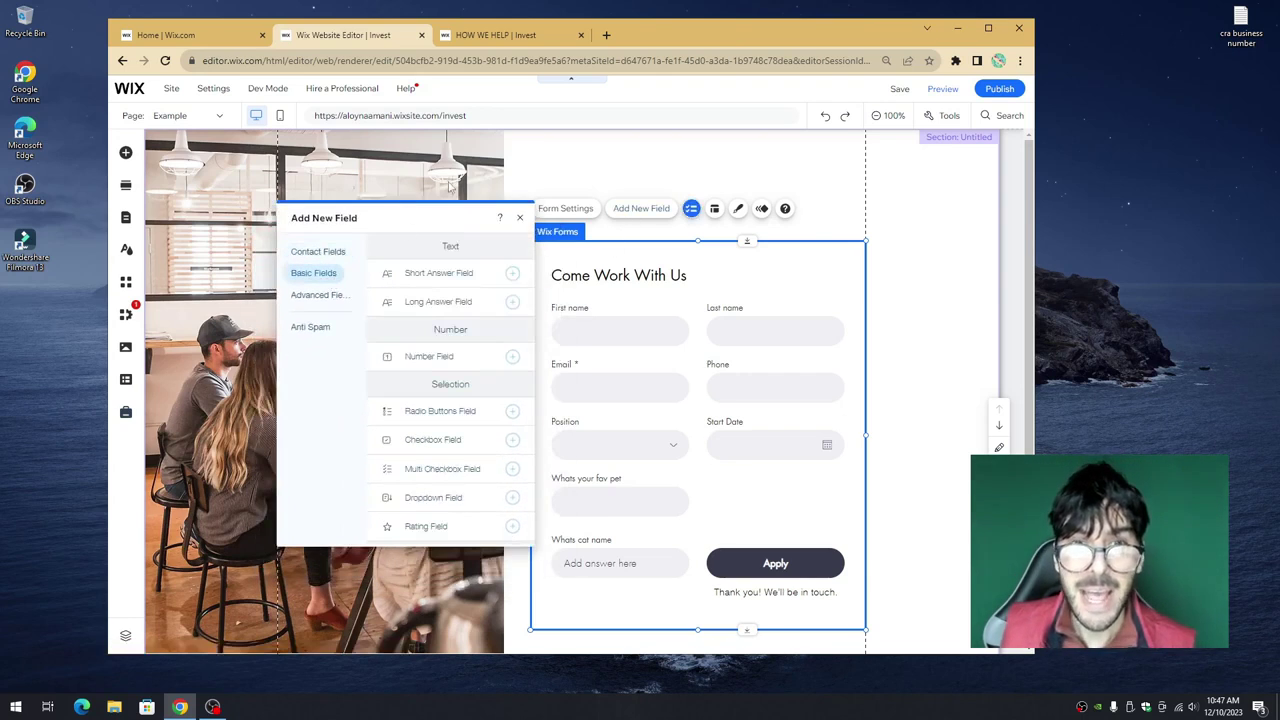
{"action": "left_click", "coordinate": [480, 38]}
{"action": "left_click", "coordinate": [545, 222]}
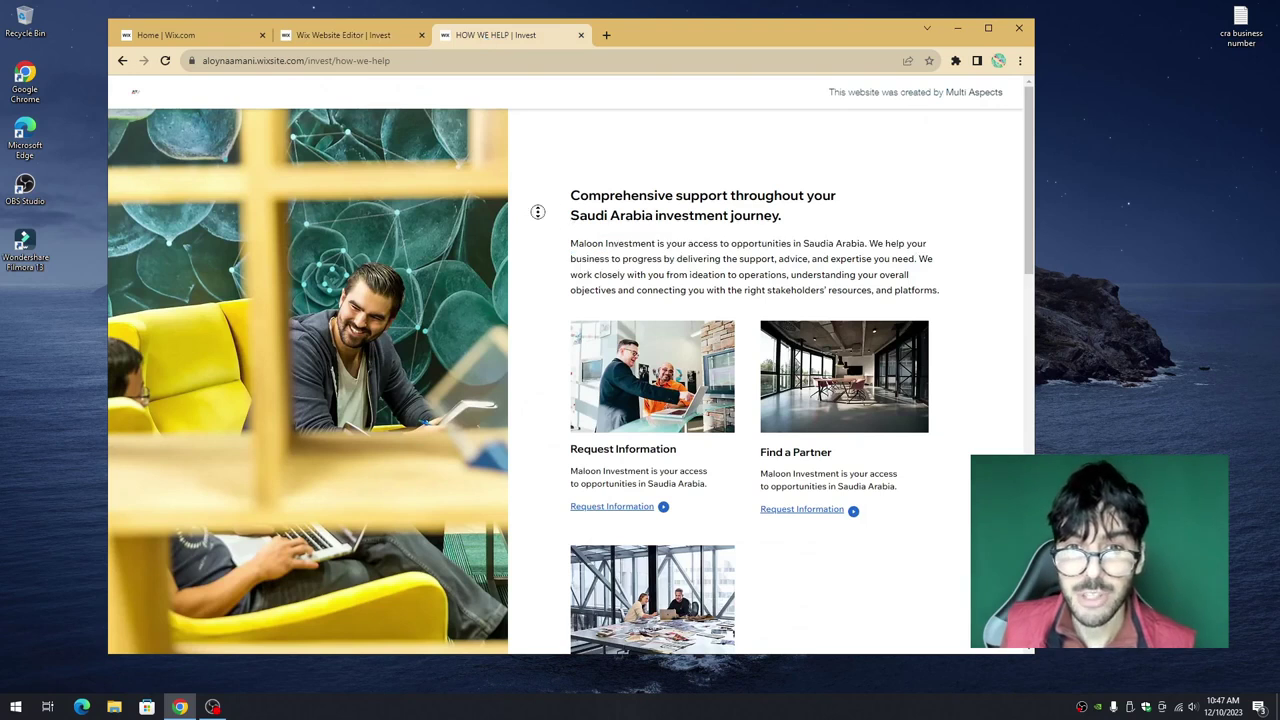
Step: Scroll through the live How We Help contact form, trying its Email field, then return to the editor
{"action": "scroll", "coordinate": [535, 255], "scroll_direction": "down", "scroll_amount": 1}
{"action": "scroll", "coordinate": [535, 259], "scroll_direction": "down", "scroll_amount": 7}
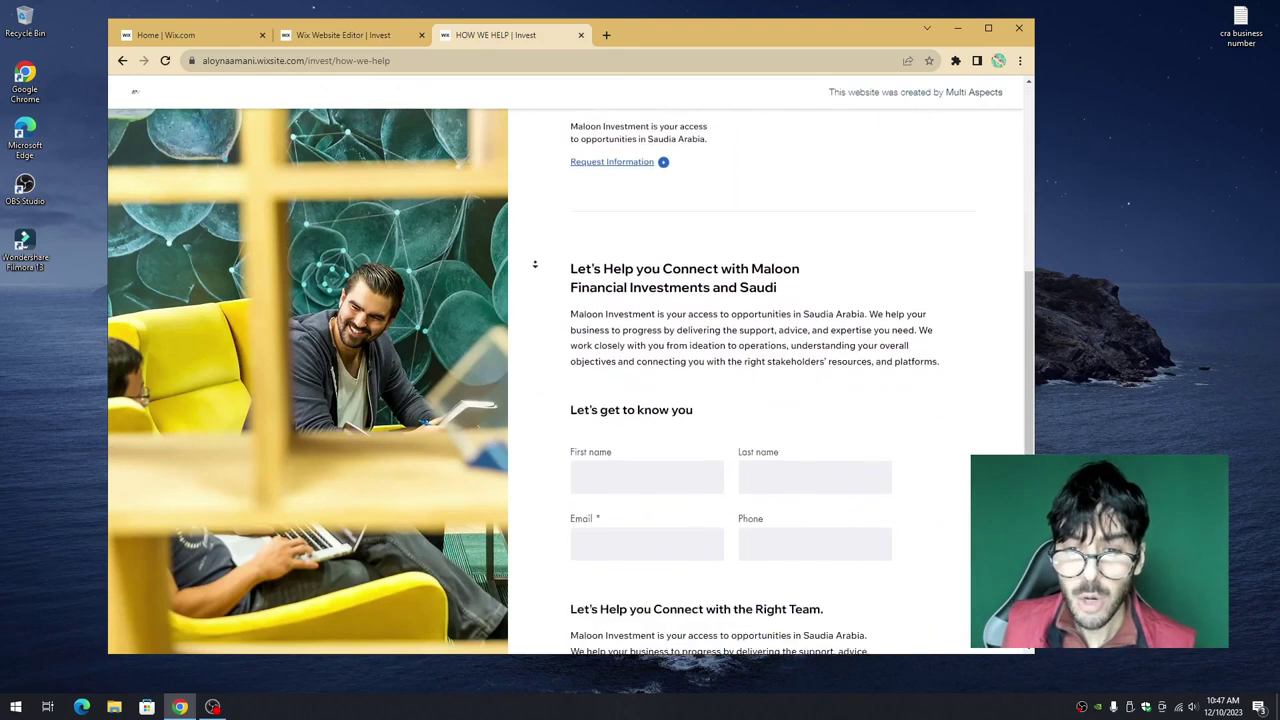
{"action": "scroll", "coordinate": [535, 260], "scroll_direction": "down", "scroll_amount": 1}
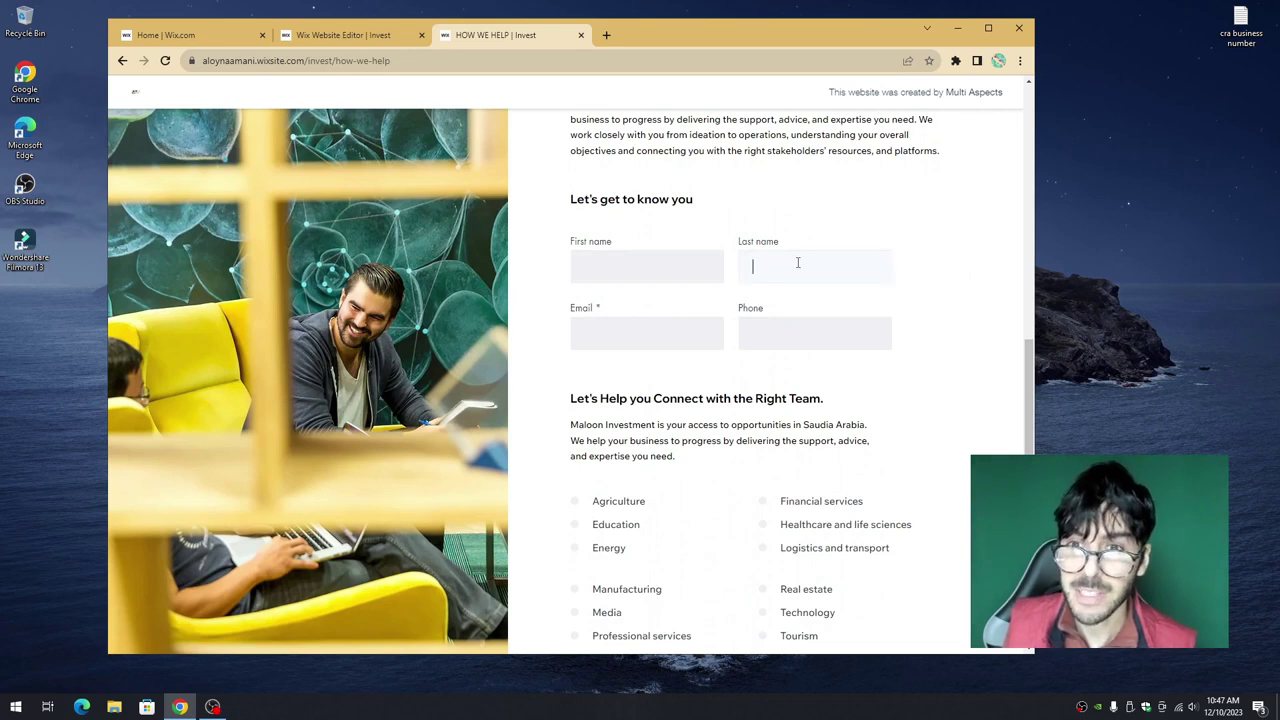
{"action": "left_click", "coordinate": [591, 331]}
{"action": "scroll", "coordinate": [700, 300], "scroll_direction": "down", "scroll_amount": 2}
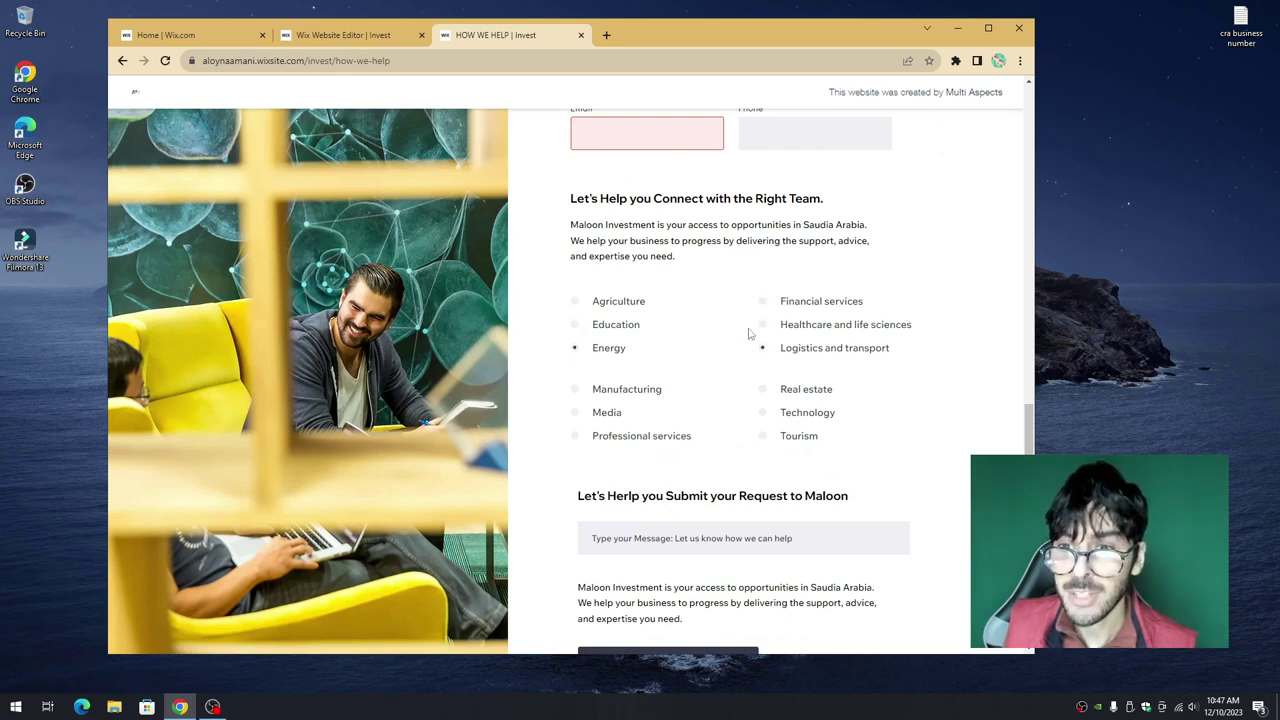
{"action": "left_click", "coordinate": [343, 35]}
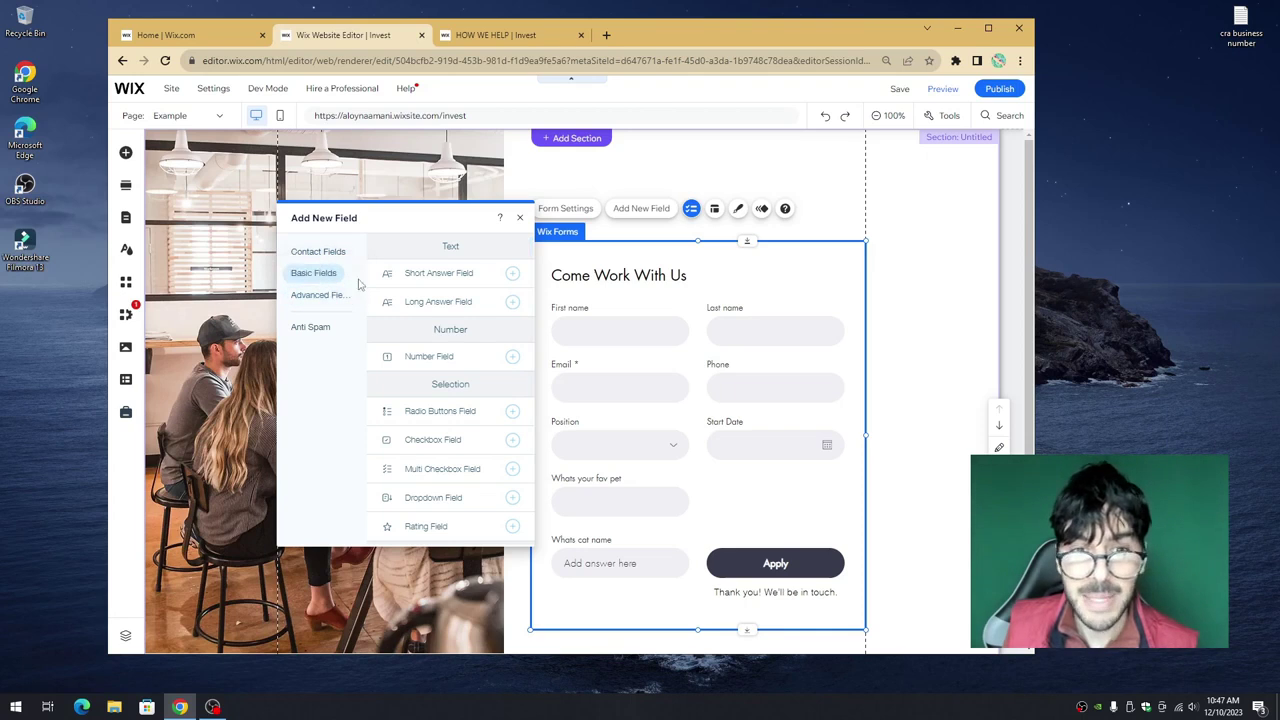
Step: Add a pizza-toppings multi-checkbox field and rename Olives and Mushrooms to Option One and Option Two
{"action": "scroll", "coordinate": [440, 335], "scroll_direction": "down", "scroll_amount": 1}
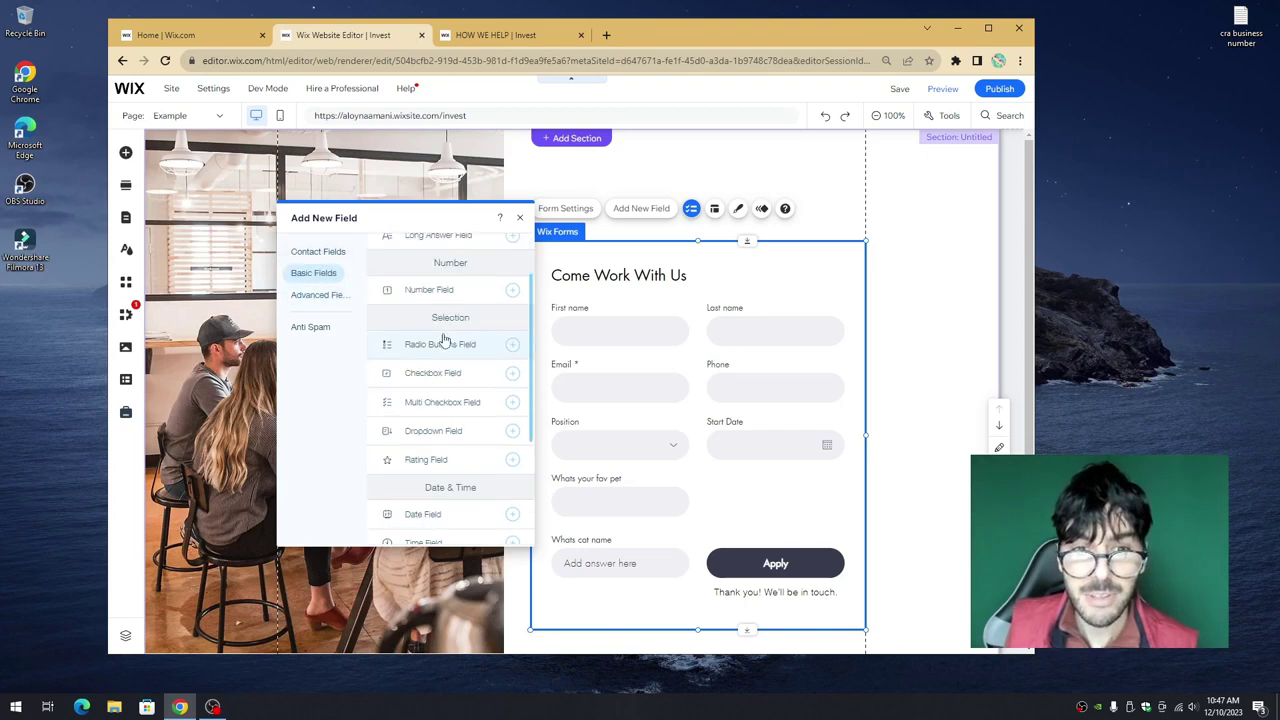
{"action": "left_click", "coordinate": [438, 404]}
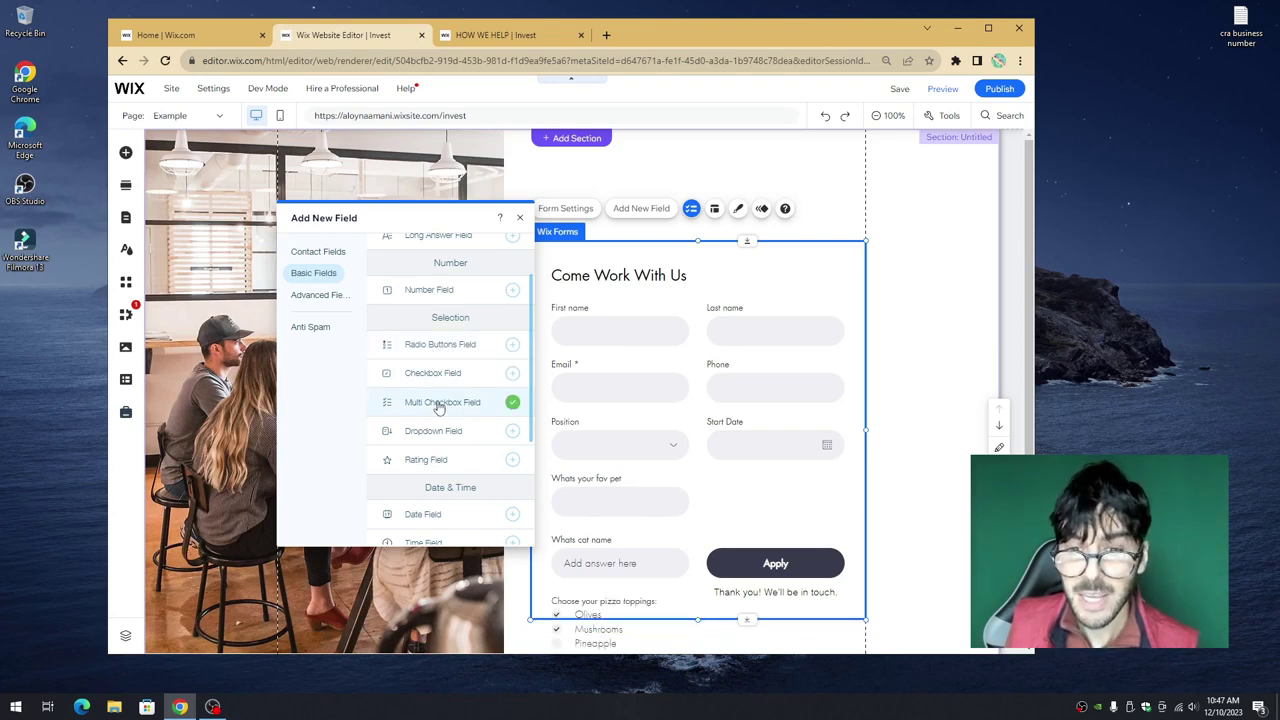
{"action": "left_click", "coordinate": [608, 487]}
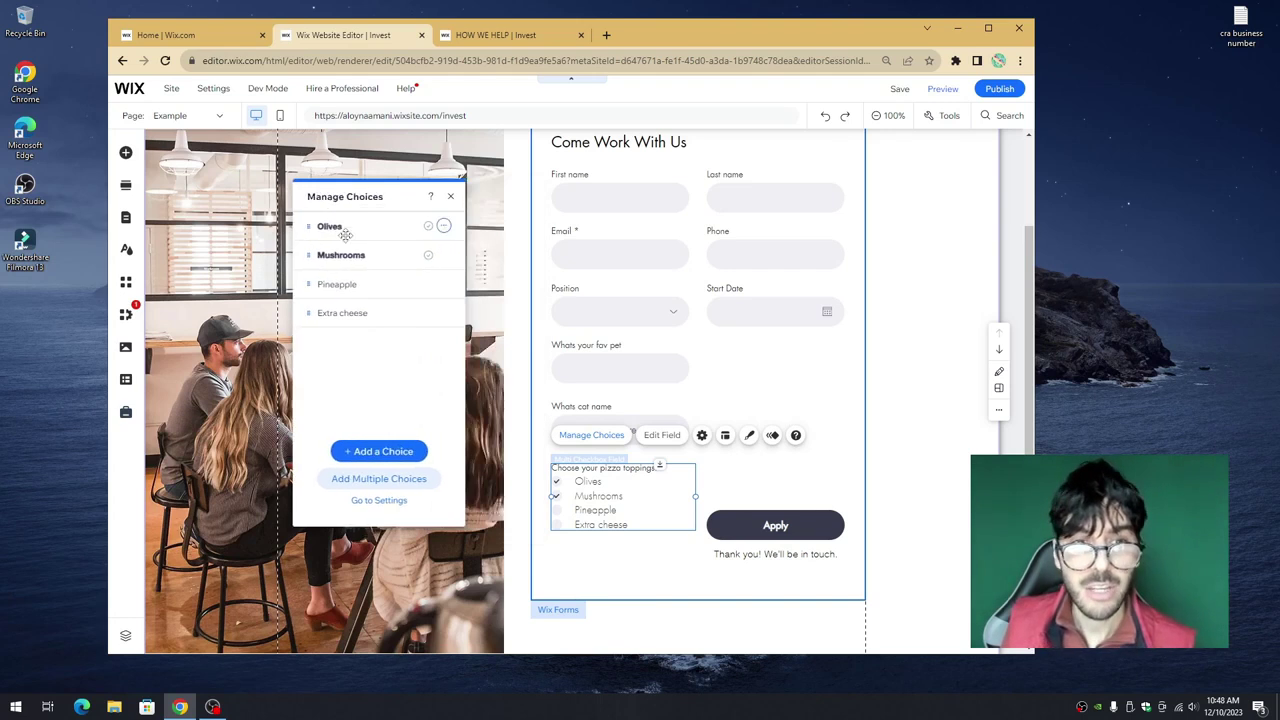
{"action": "double_click", "coordinate": [340, 229]}
{"action": "type", "text": "Option One"}
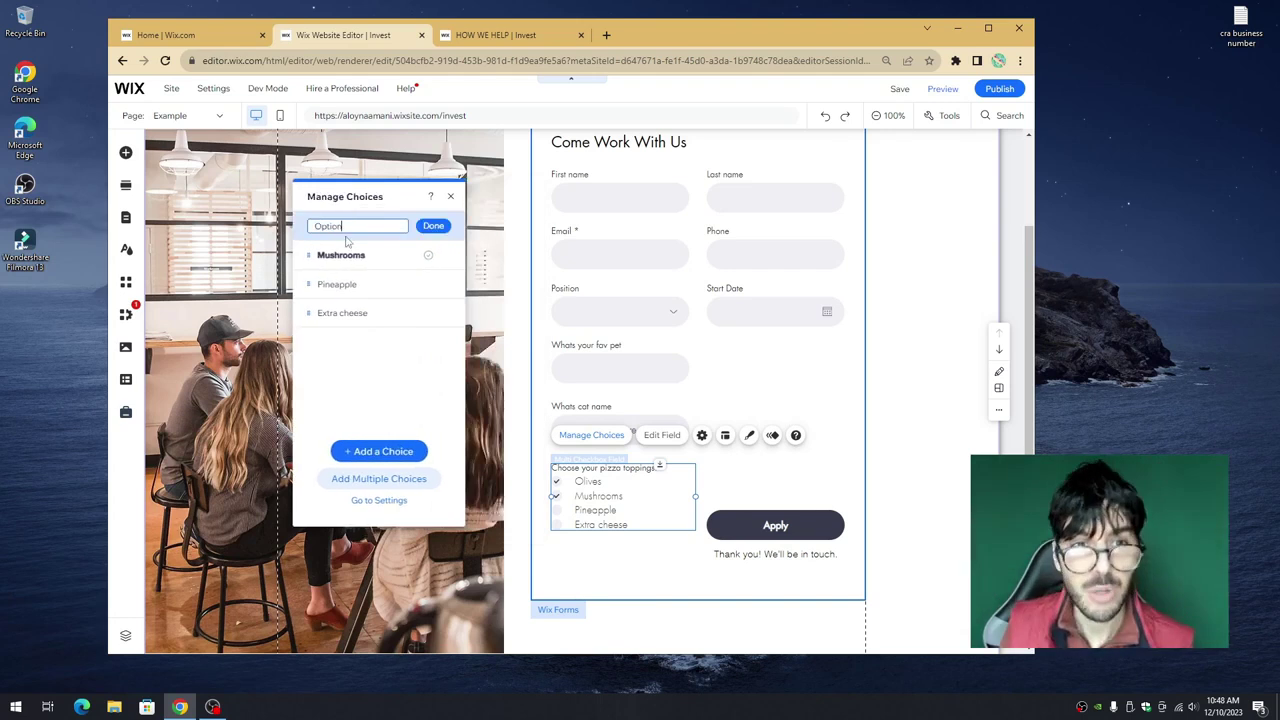
{"action": "key", "text": "Return"}
{"action": "double_click", "coordinate": [369, 254]}
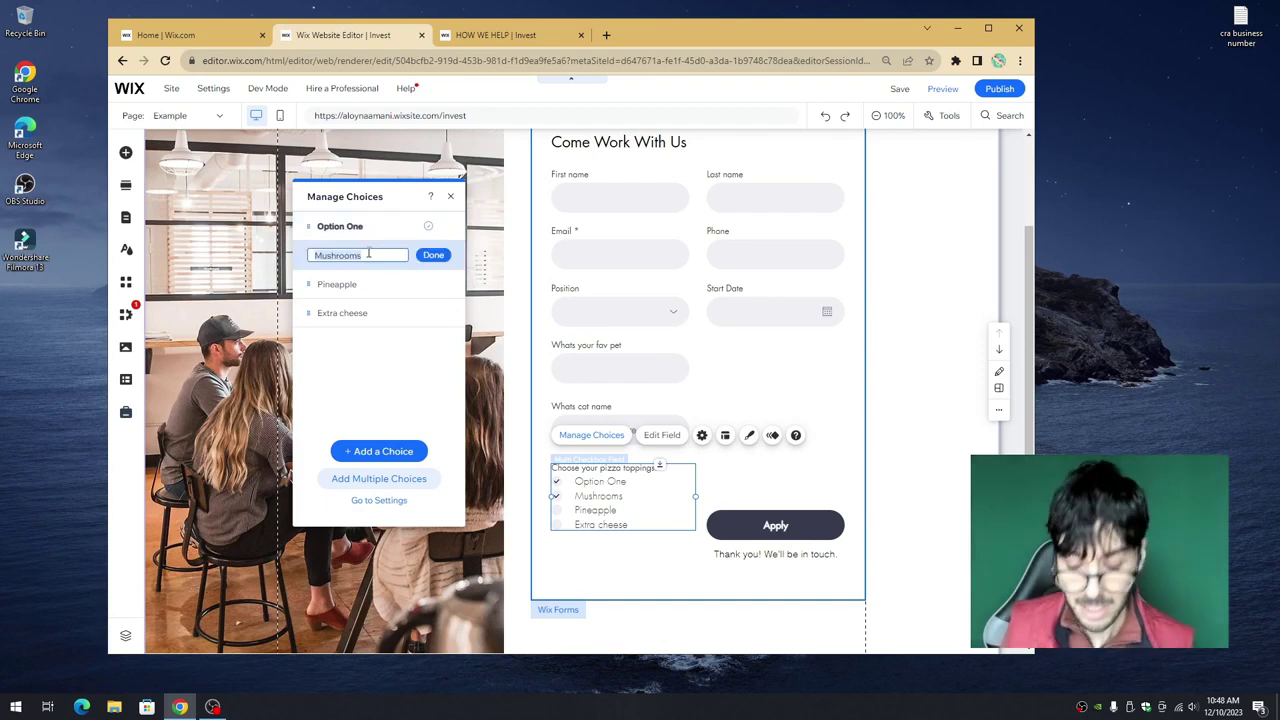
{"action": "type", "text": "Option Two"}
{"action": "key", "text": "Return"}
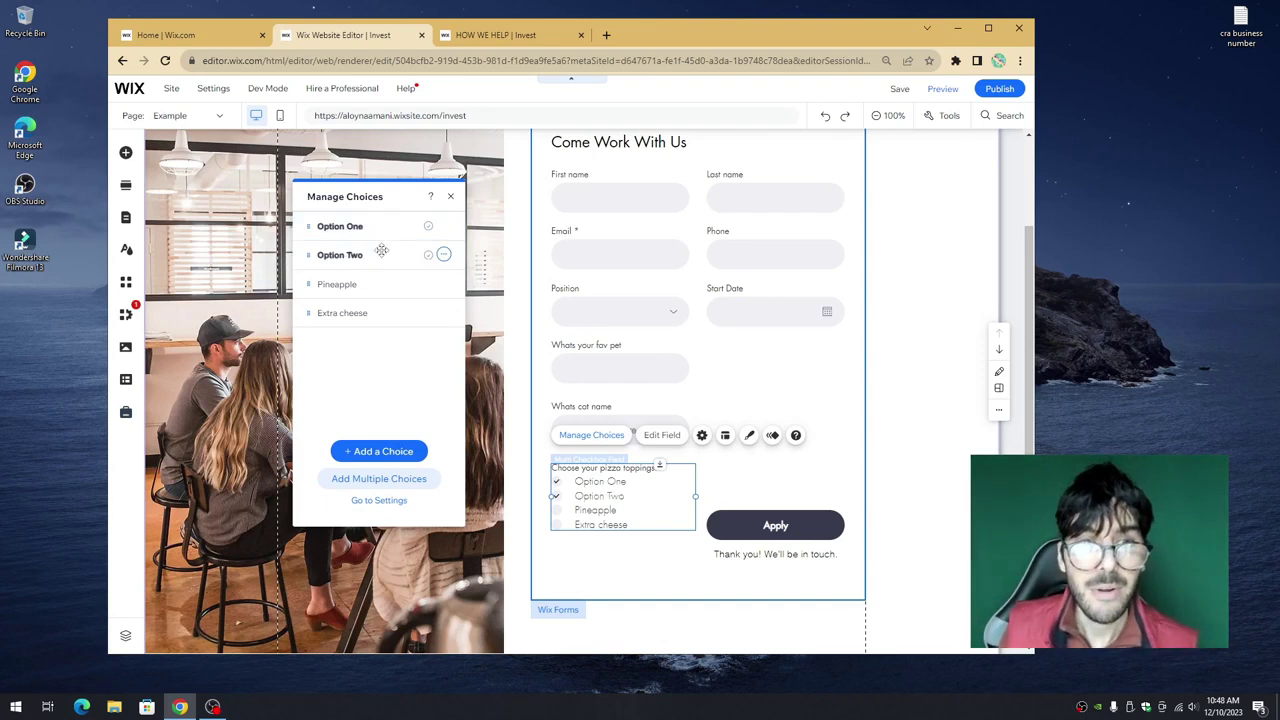
Step: Make Option Two and Option One unchecked by default
{"action": "left_click", "coordinate": [445, 256]}
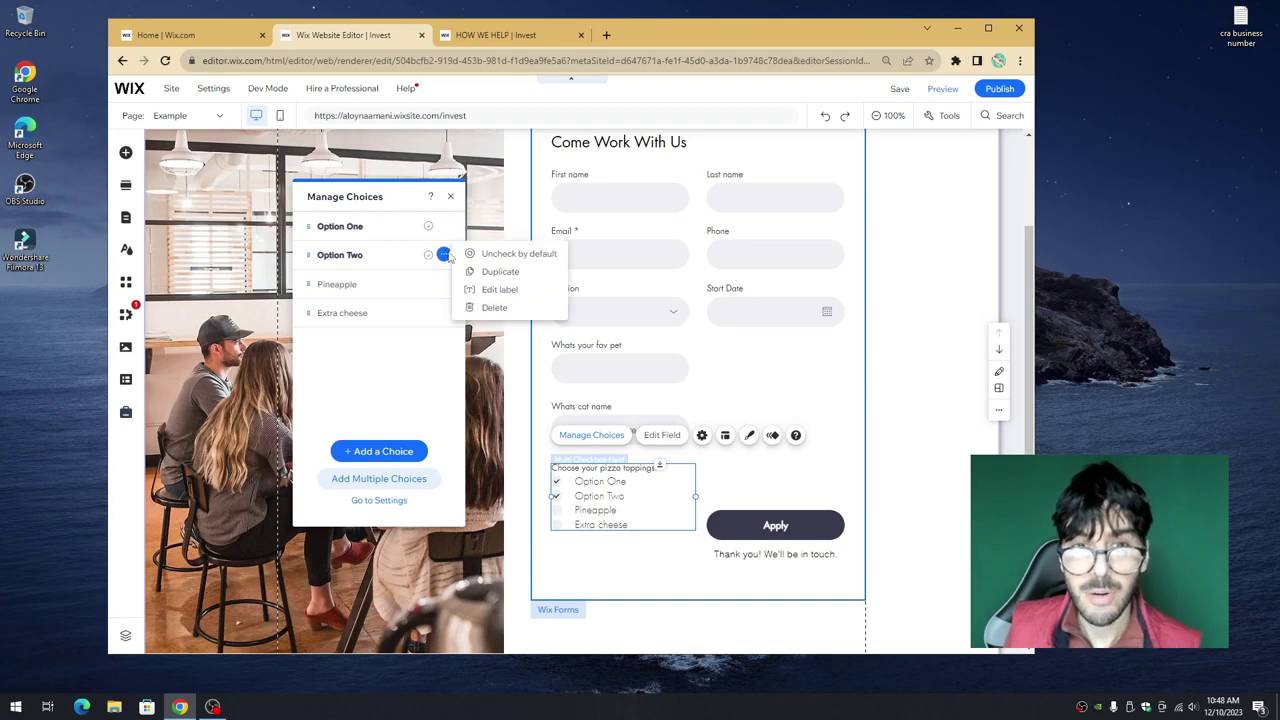
{"action": "left_click", "coordinate": [500, 256]}
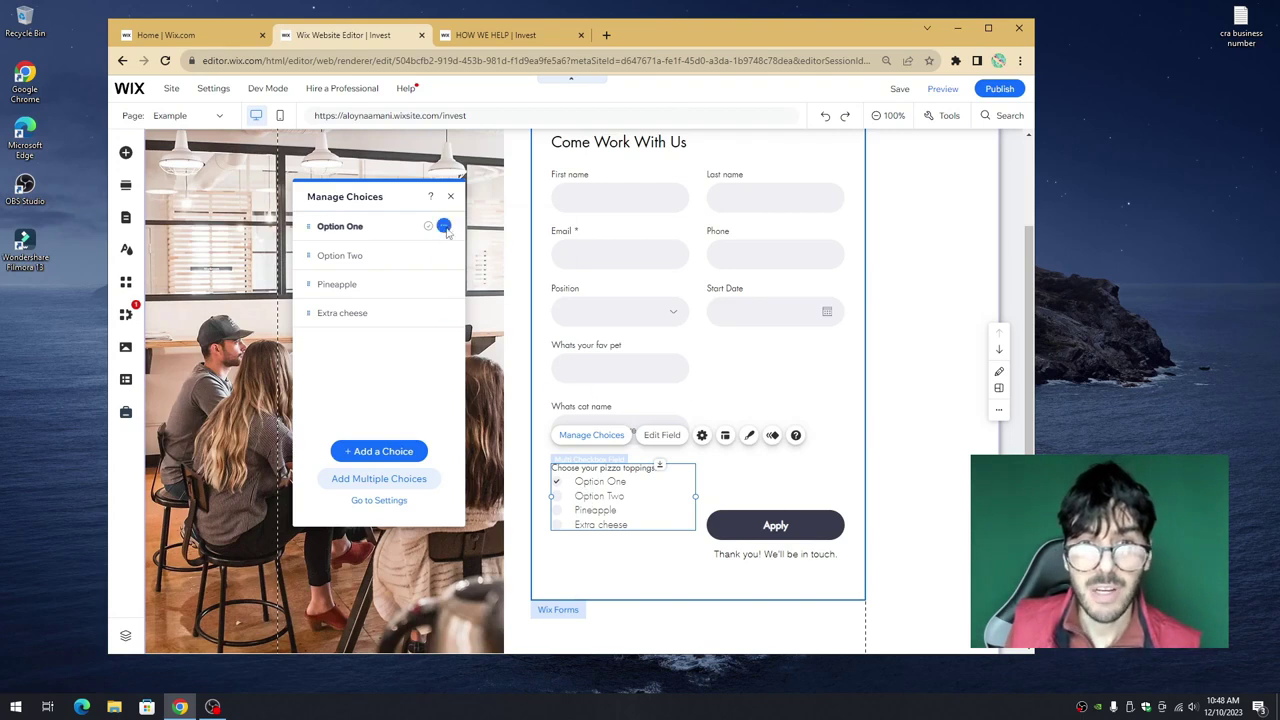
{"action": "left_click", "coordinate": [445, 227]}
{"action": "left_click", "coordinate": [484, 227]}
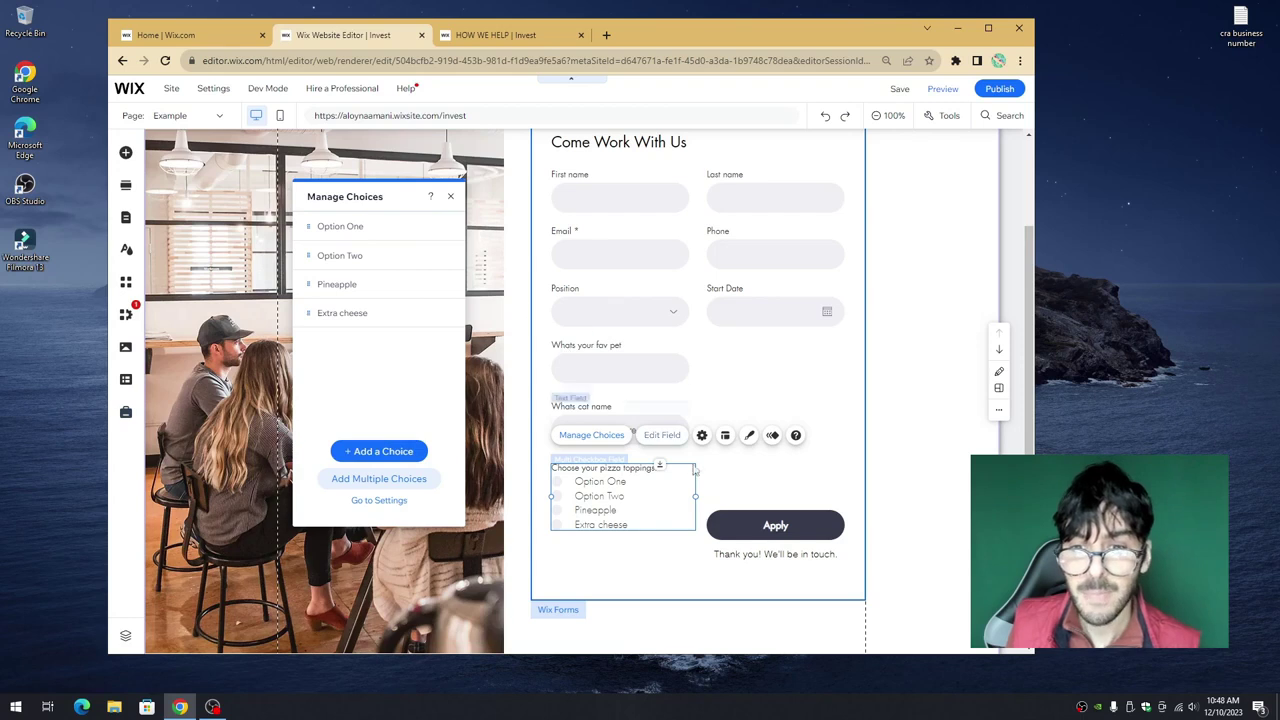
Step: Copy the pizza-toppings checkbox field and place the duplicate beside the original
{"action": "right_click", "coordinate": [633, 488]}
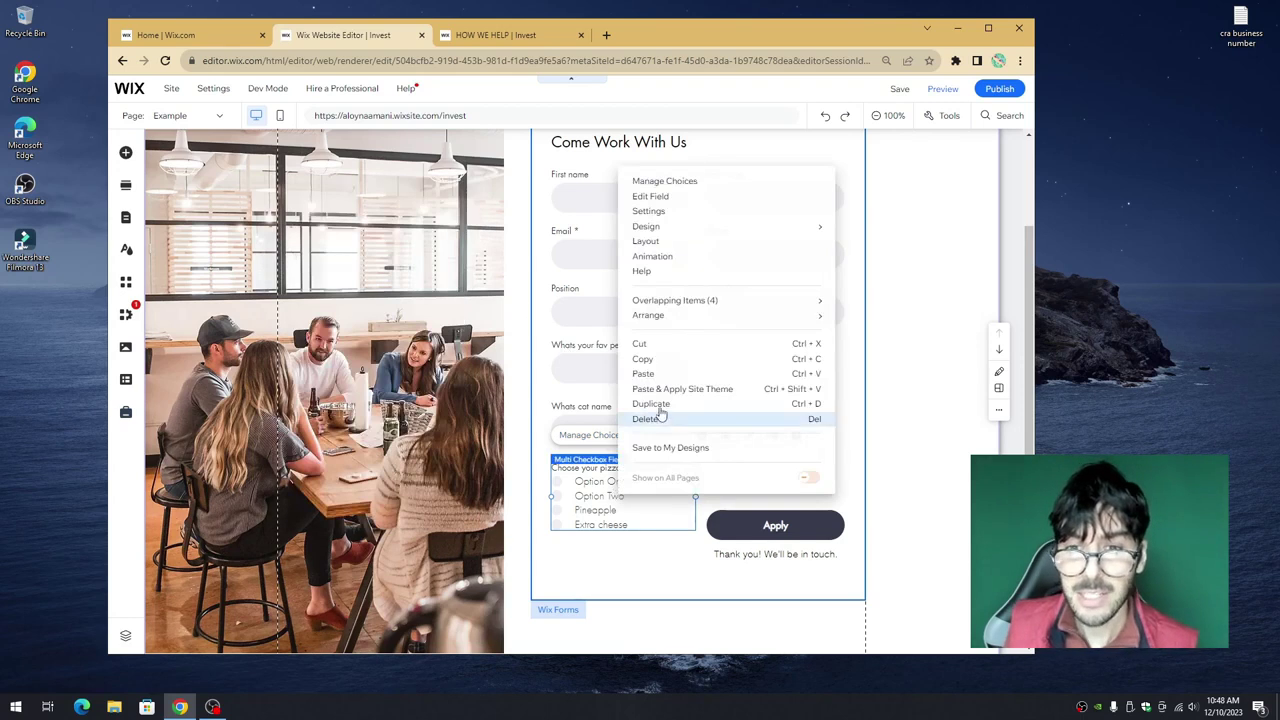
{"action": "left_click", "coordinate": [725, 470]}
{"action": "right_click", "coordinate": [728, 493]}
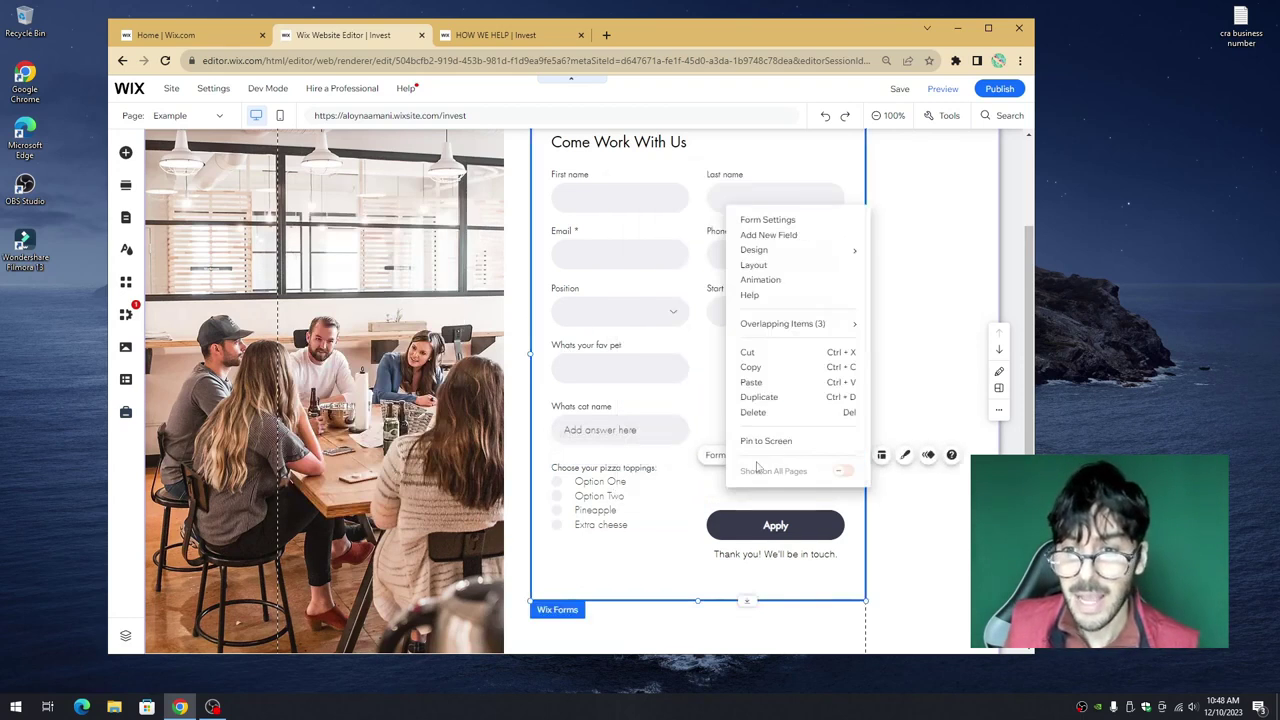
{"action": "left_click", "coordinate": [766, 383]}
{"action": "left_click_drag", "start_coordinate": [765, 495], "coordinate": [762, 471]}
Step: Move the Apply button further down and shift the form slightly left
{"action": "left_click", "coordinate": [800, 512]}
{"action": "left_click_drag", "start_coordinate": [810, 518], "coordinate": [808, 606]}
{"action": "scroll", "coordinate": [675, 386], "scroll_direction": "up", "scroll_amount": 3}
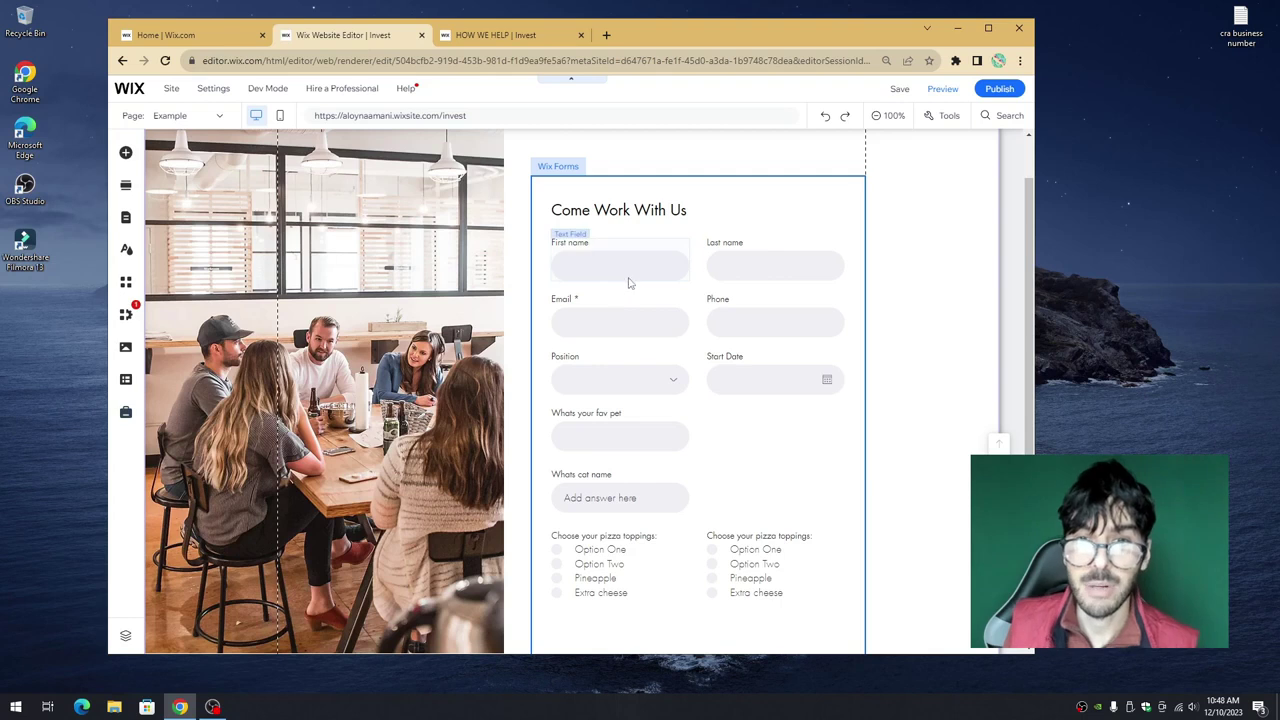
{"action": "left_click", "coordinate": [723, 251]}
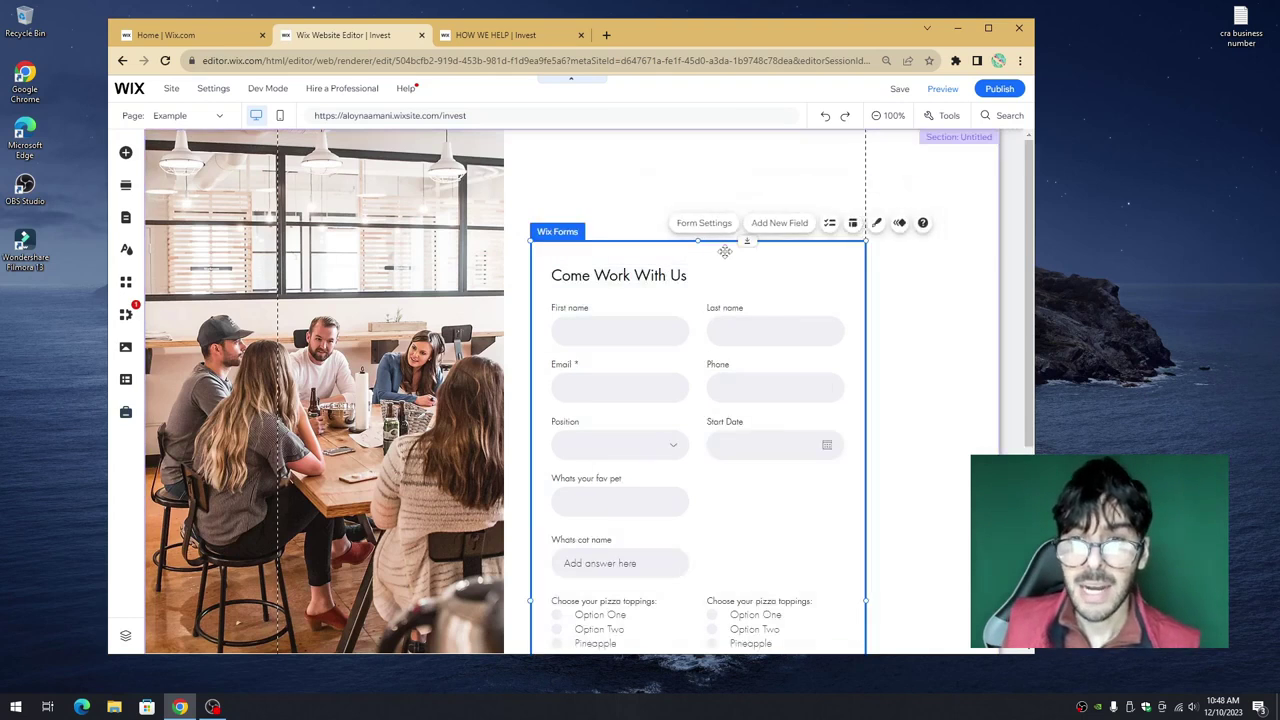
{"action": "left_click_drag", "start_coordinate": [723, 251], "coordinate": [708, 258]}
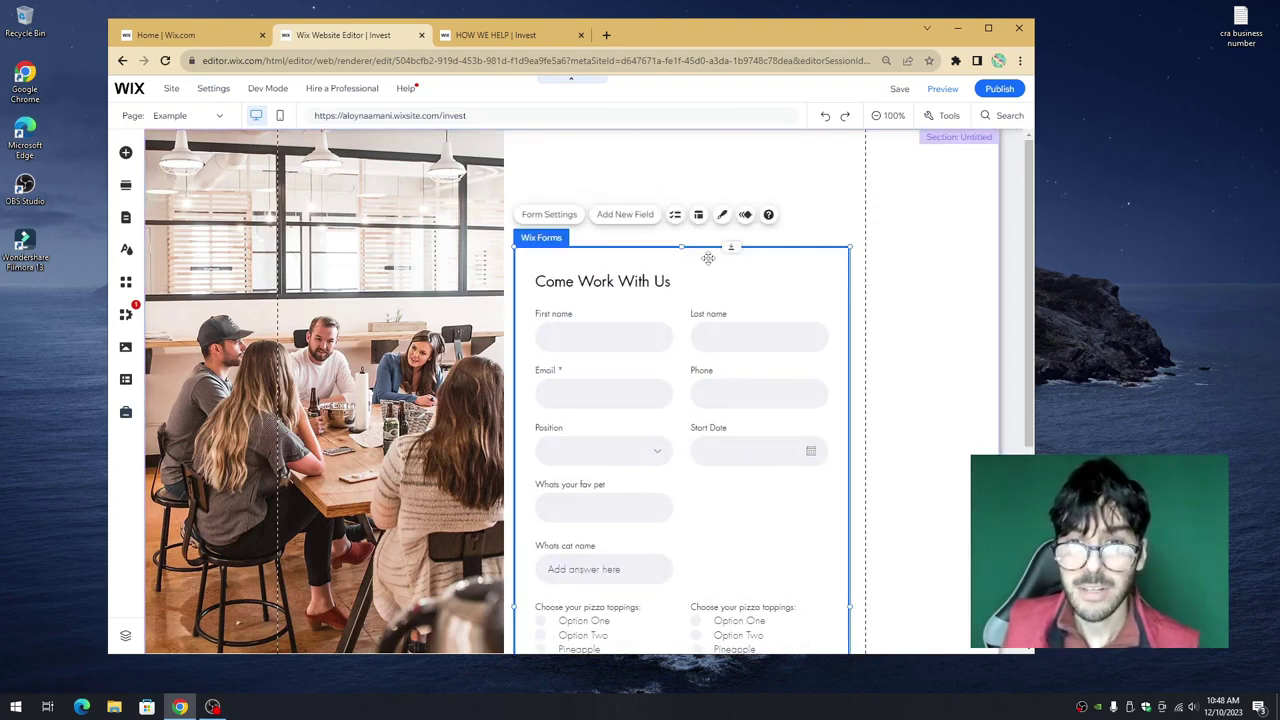
Step: Place a Heading 1 above the form and set its font size to 30
{"action": "left_click", "coordinate": [713, 175]}
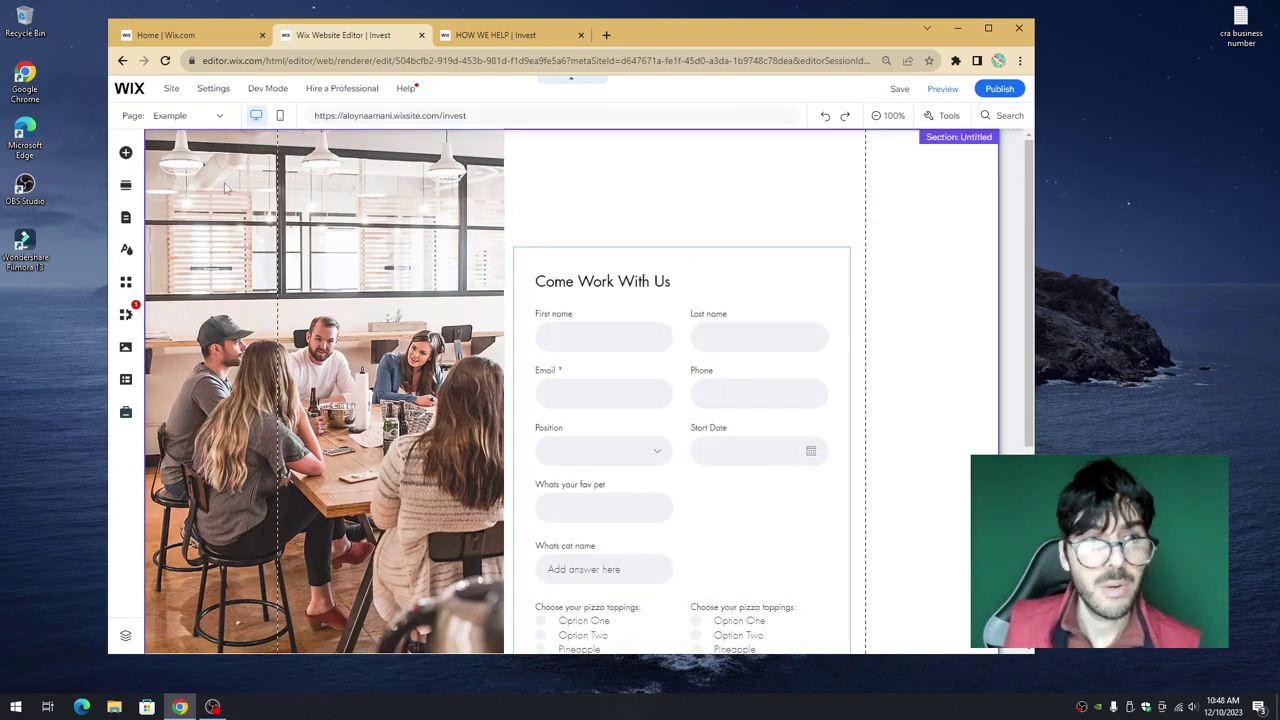
{"action": "left_click", "coordinate": [126, 154]}
{"action": "left_click", "coordinate": [166, 180]}
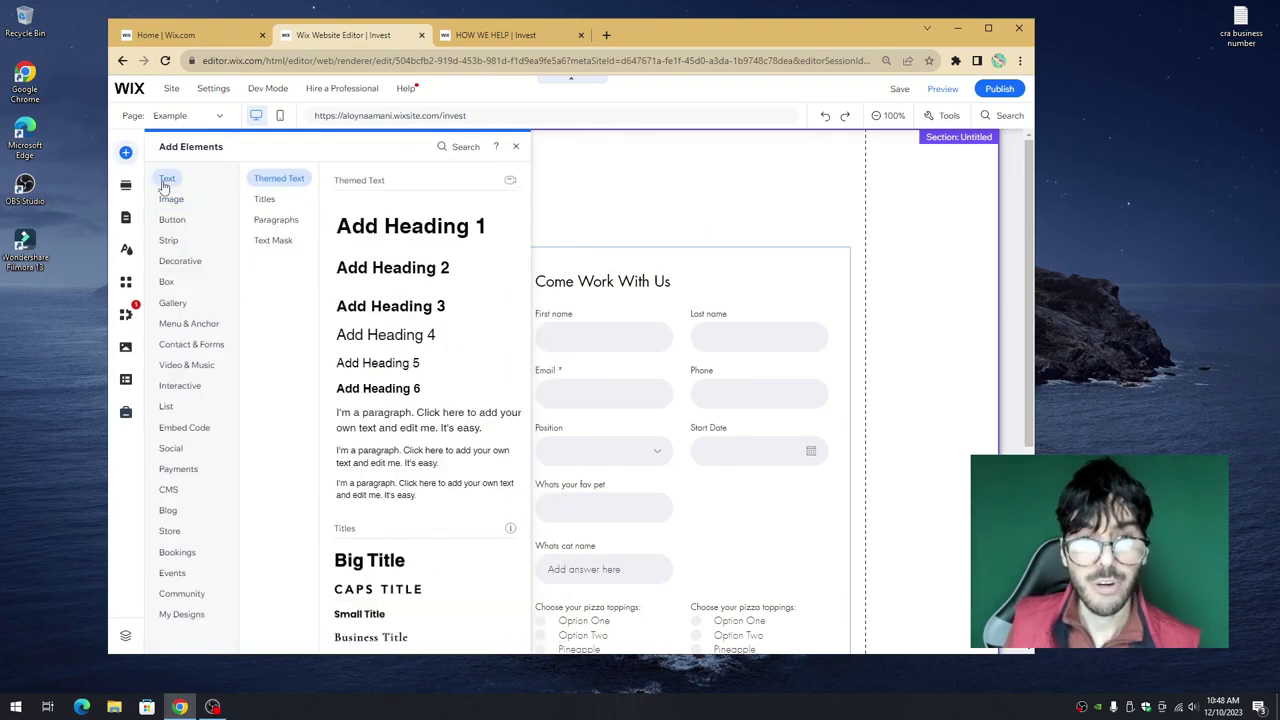
{"action": "left_click_drag", "start_coordinate": [345, 230], "coordinate": [629, 192]}
{"action": "double_click", "coordinate": [630, 197]}
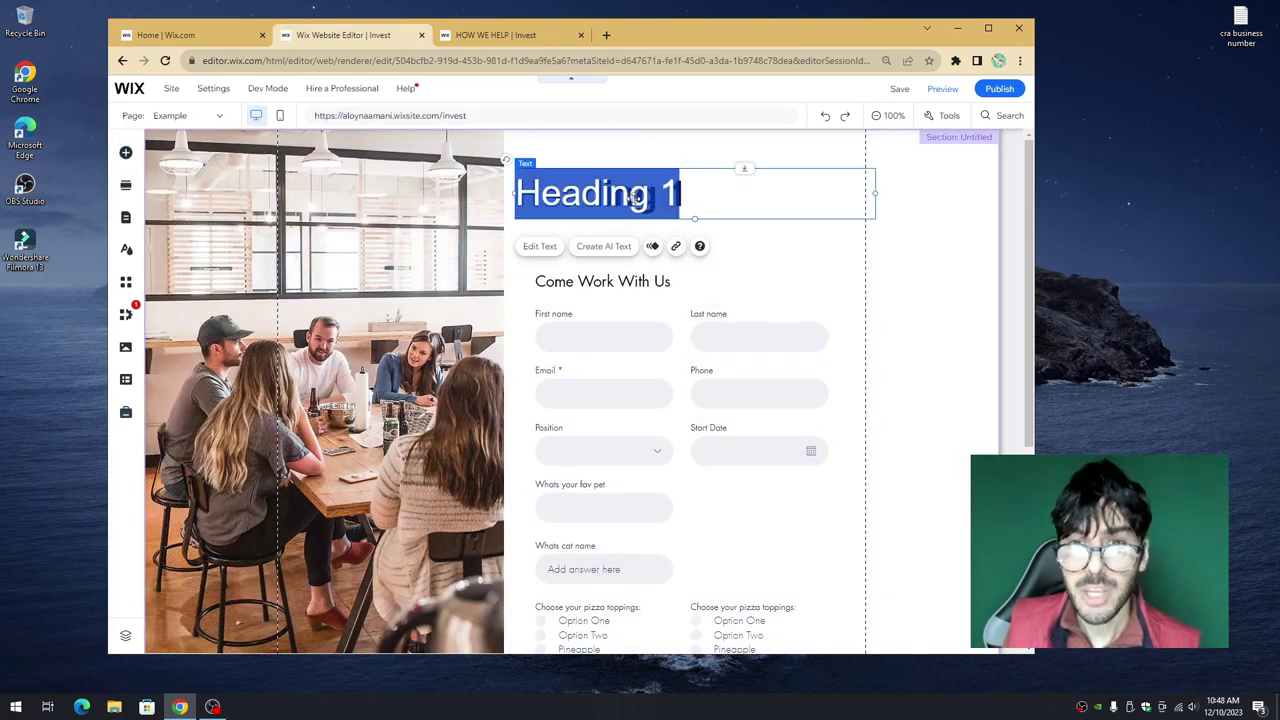
{"action": "left_click", "coordinate": [462, 346]}
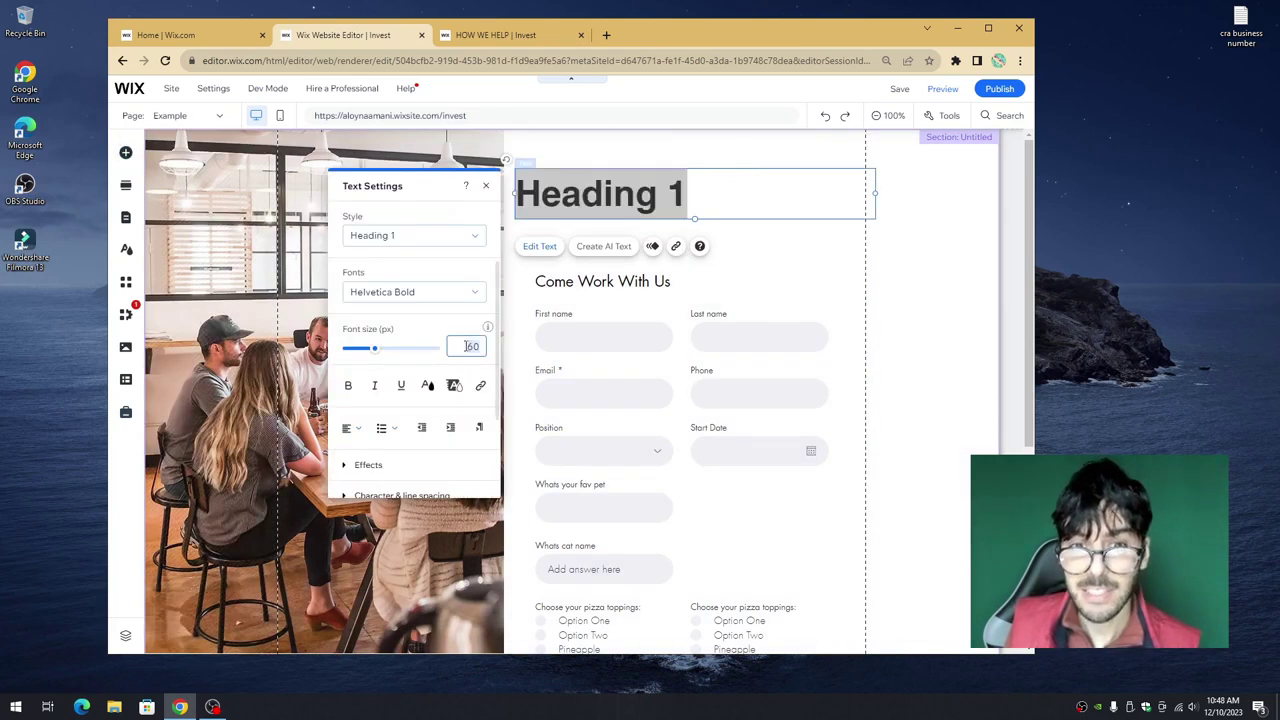
{"action": "type", "text": "30"}
{"action": "key", "text": "Return"}
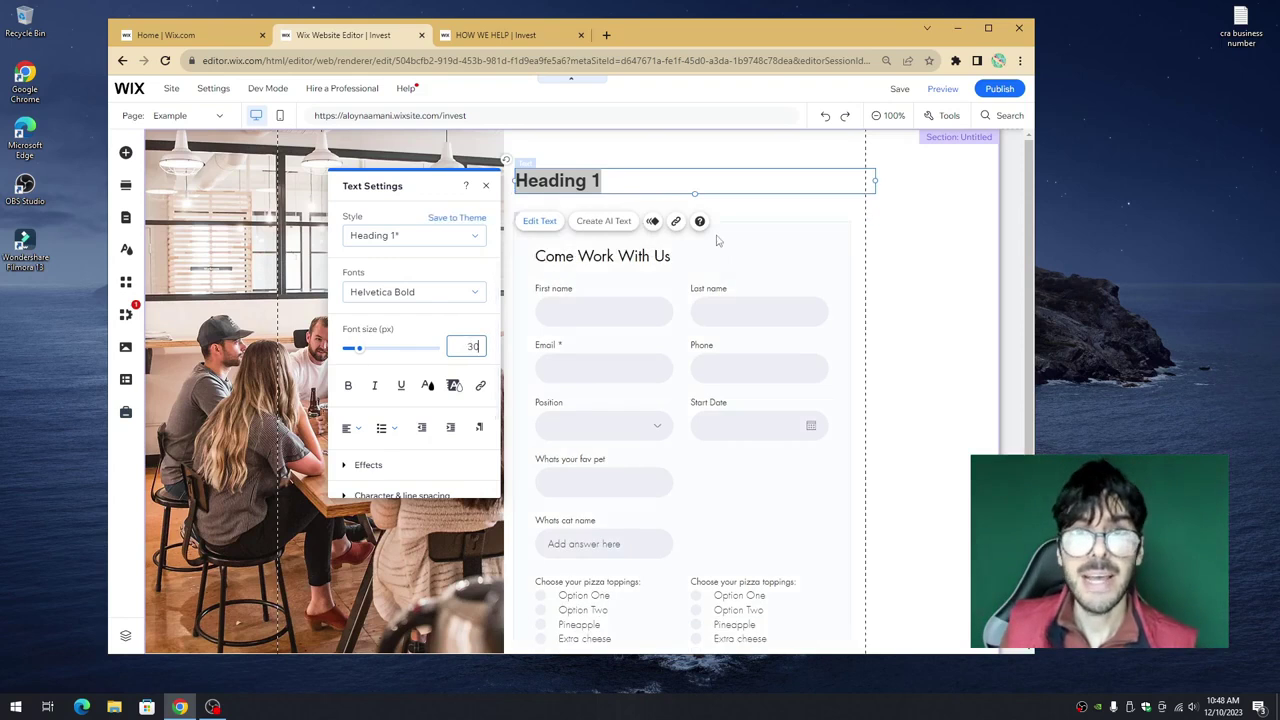
Step: Copy the reference page's heading text and paste it into the new heading
{"action": "left_click", "coordinate": [496, 35]}
{"action": "scroll", "coordinate": [677, 288], "scroll_direction": "up", "scroll_amount": 10}
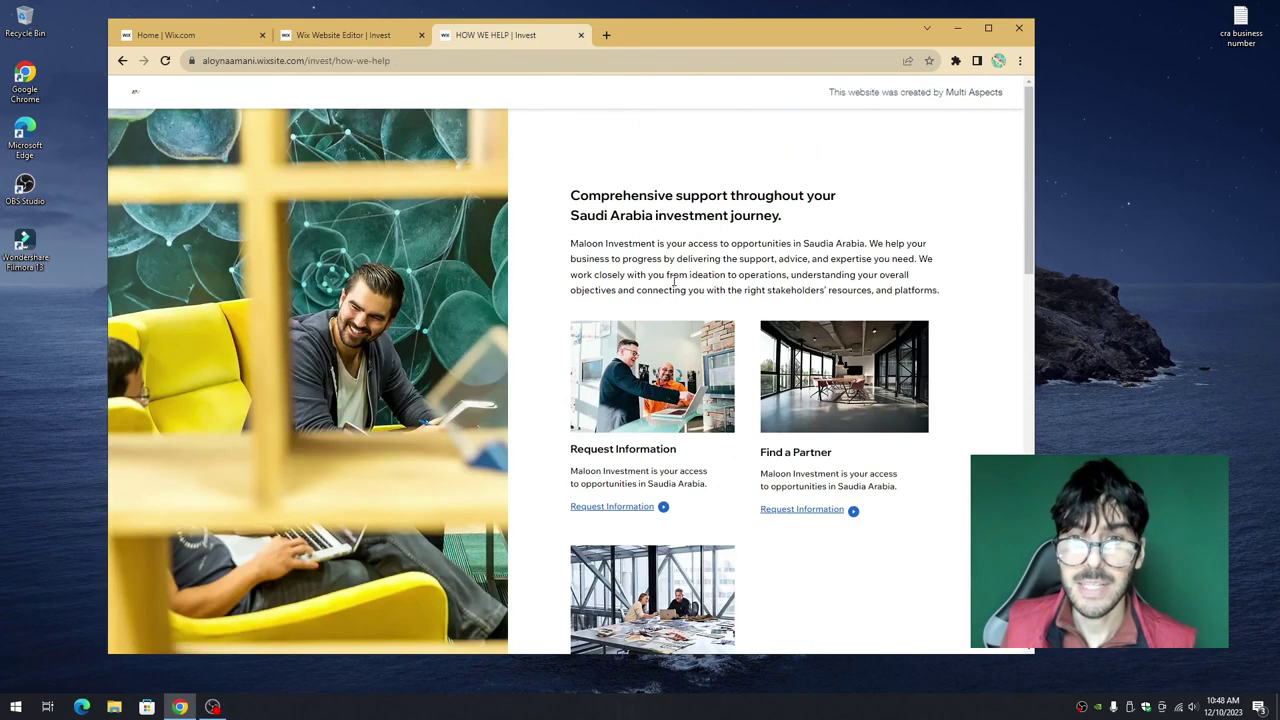
{"action": "triple_click", "coordinate": [661, 199]}
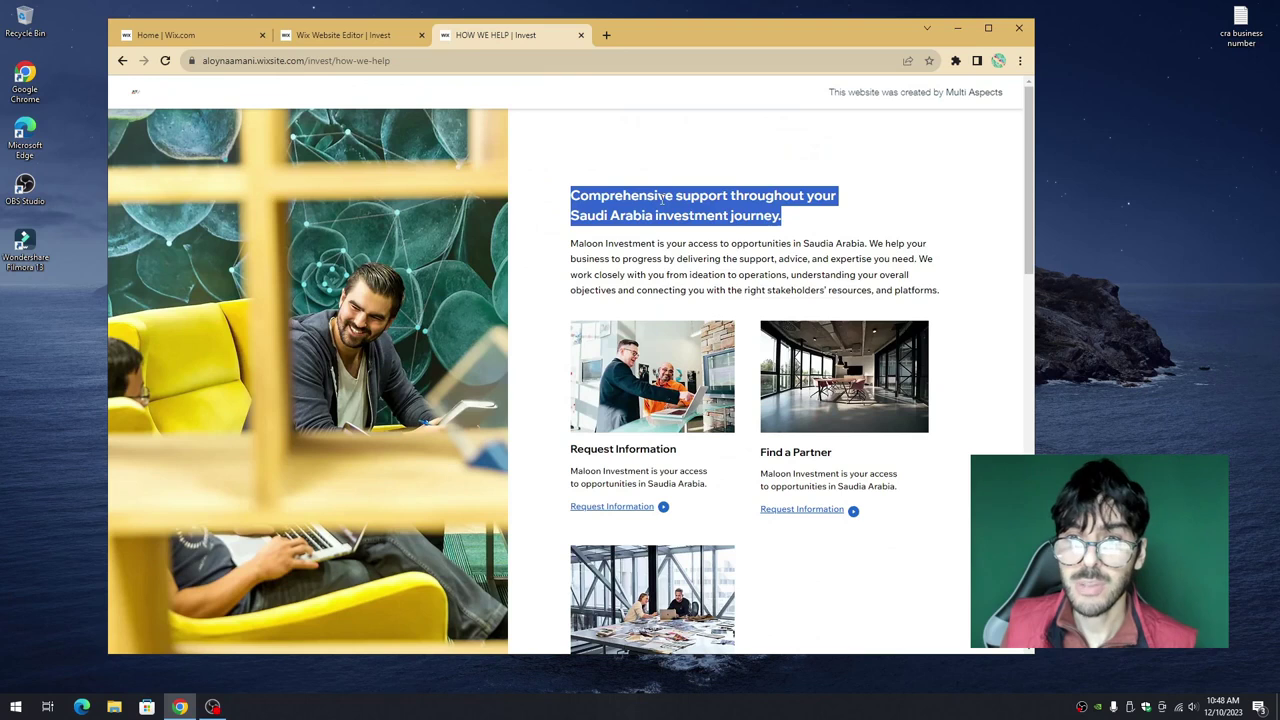
{"action": "right_click", "coordinate": [829, 202]}
{"action": "left_click", "coordinate": [852, 211]}
{"action": "key", "text": "ctrl+shift+Tab"}
{"action": "left_click", "coordinate": [620, 178]}
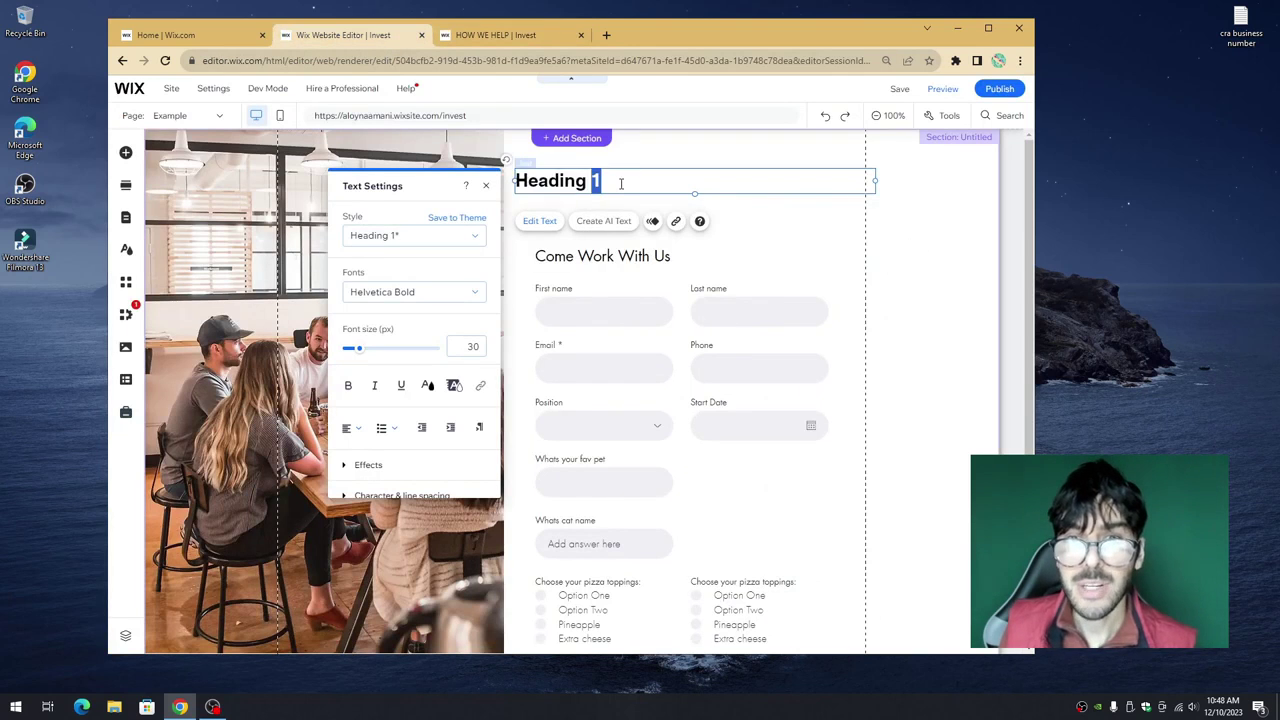
{"action": "key", "text": "ctrl+a"}
{"action": "key", "text": "ctrl+v"}
{"action": "left_click", "coordinate": [820, 243]}
Step: Change the heading to 'Contact Us' and align it with the form's left edge
{"action": "left_click", "coordinate": [670, 192]}
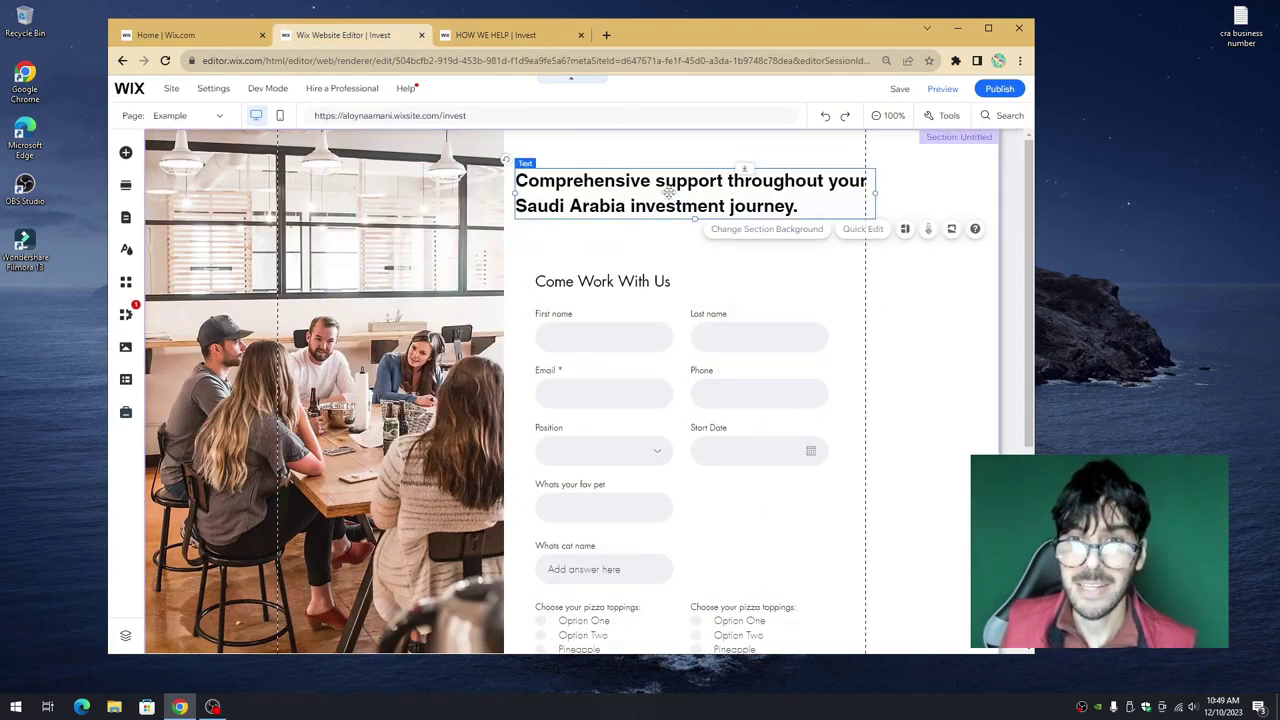
{"action": "left_click", "coordinate": [670, 192]}
{"action": "type", "text": "Contact Us"}
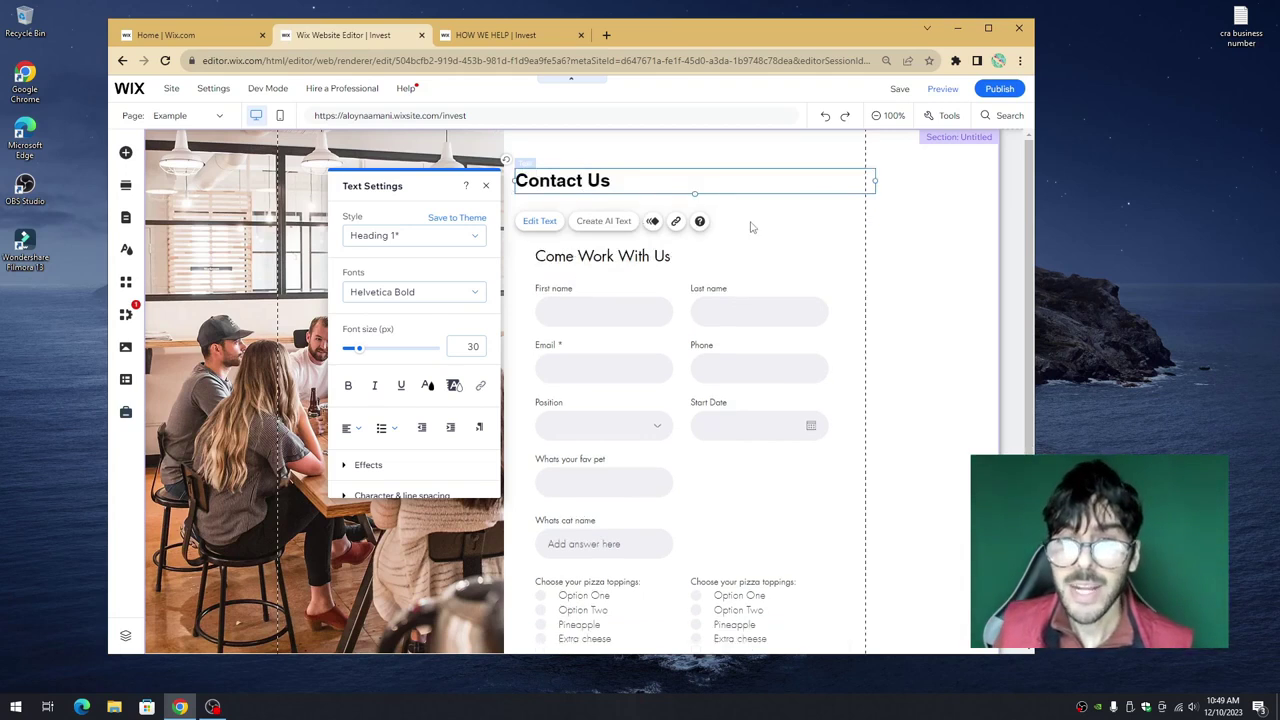
{"action": "left_click", "coordinate": [752, 230]}
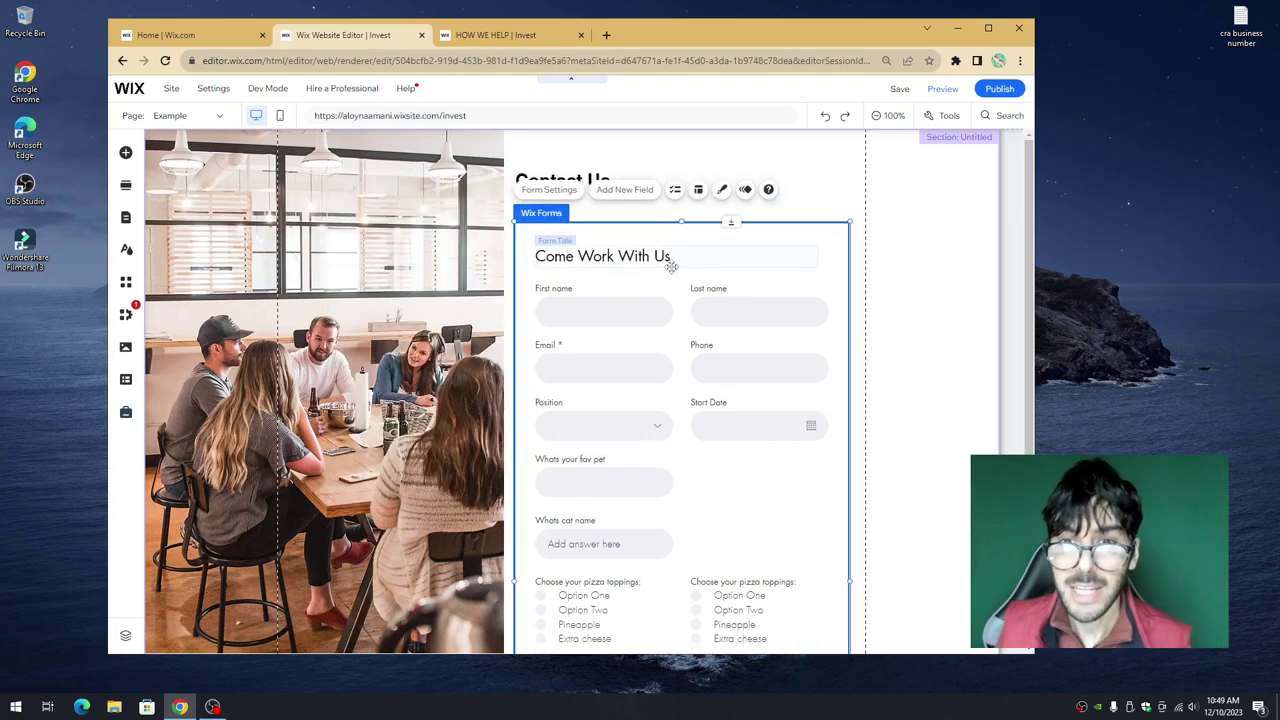
{"action": "left_click_drag", "start_coordinate": [740, 300], "coordinate": [734, 344]}
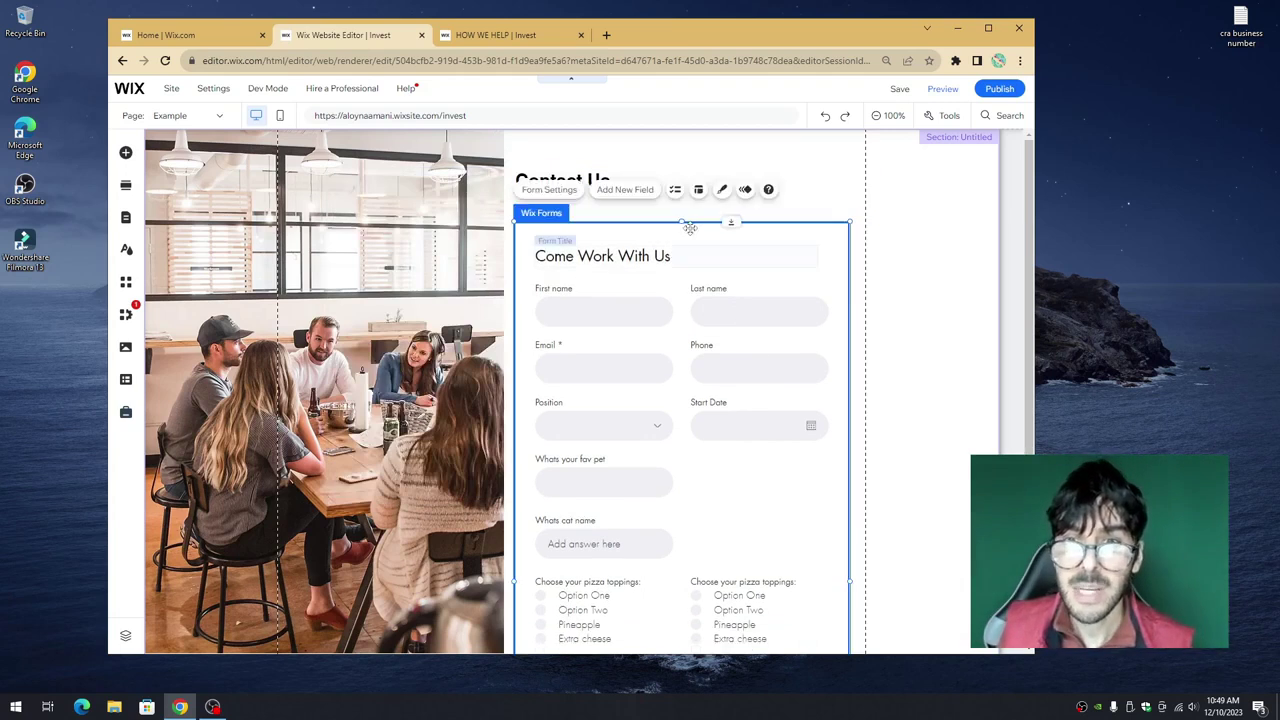
{"action": "left_click", "coordinate": [686, 221]}
{"action": "left_click", "coordinate": [590, 186]}
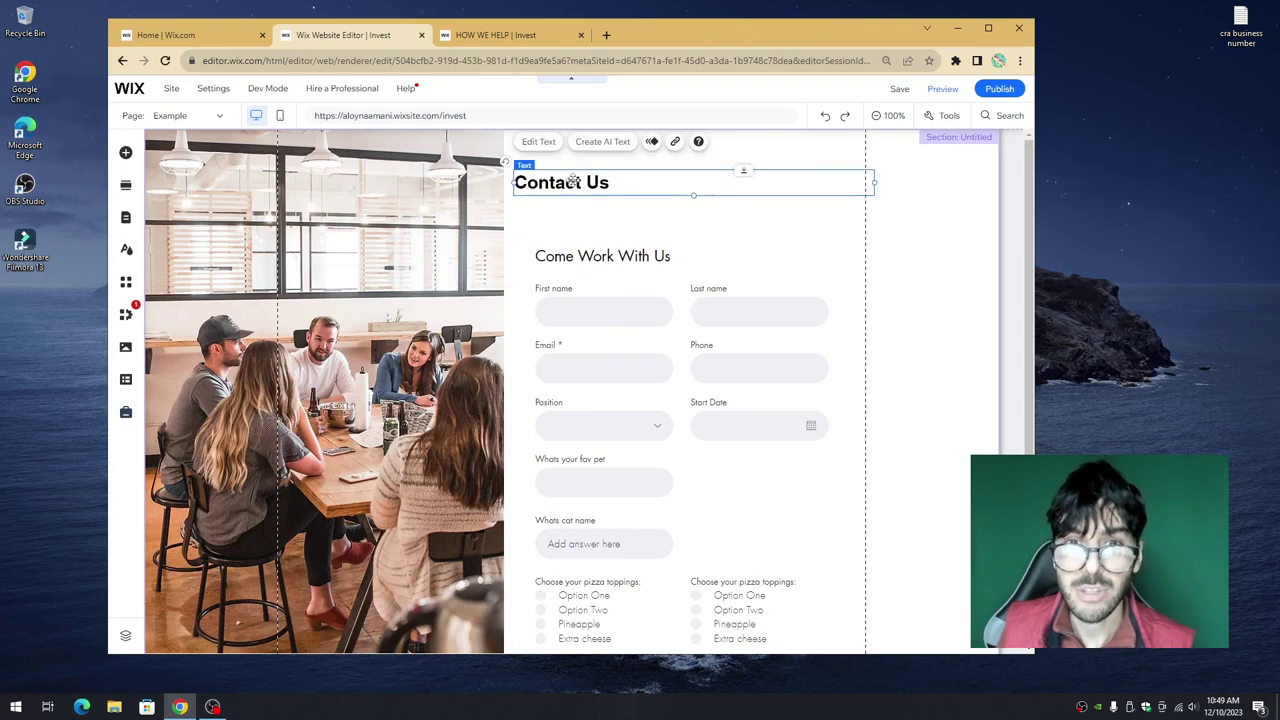
{"action": "left_click_drag", "start_coordinate": [590, 186], "coordinate": [593, 188]}
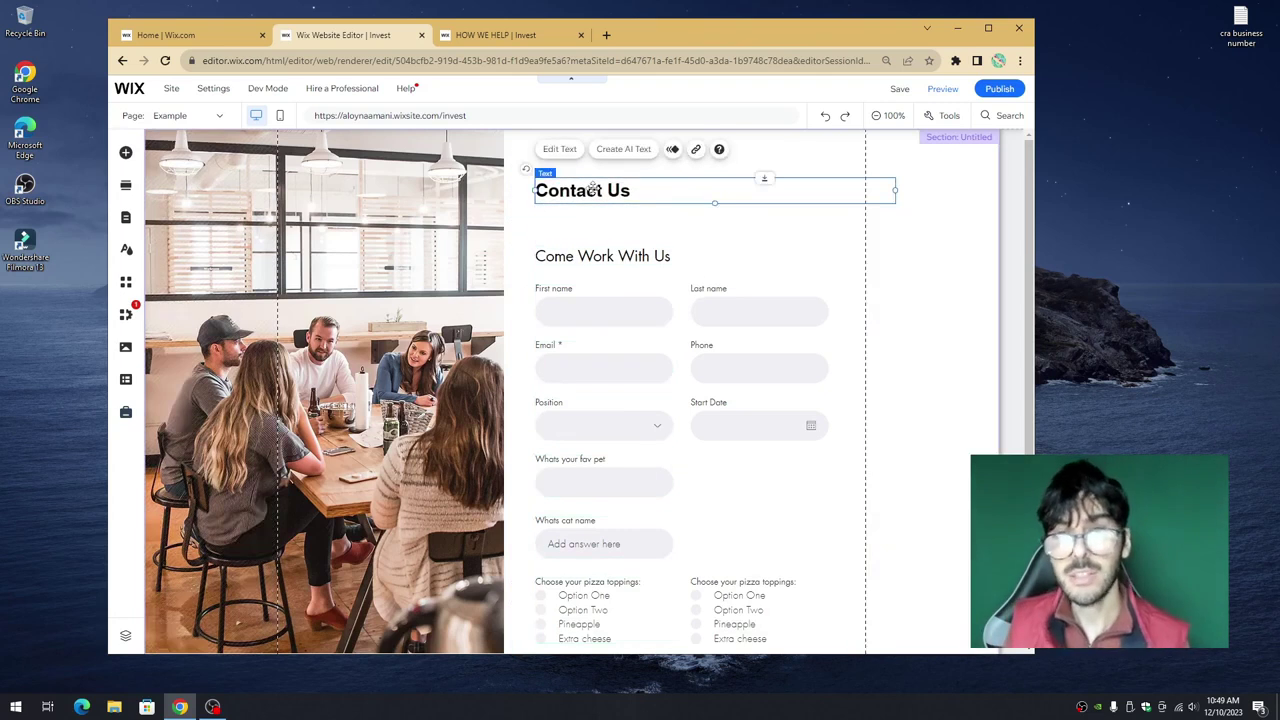
Step: Add a paragraph under Contact Us and paste in the Maloon Investment description from How We Help
{"action": "left_click", "coordinate": [126, 153]}
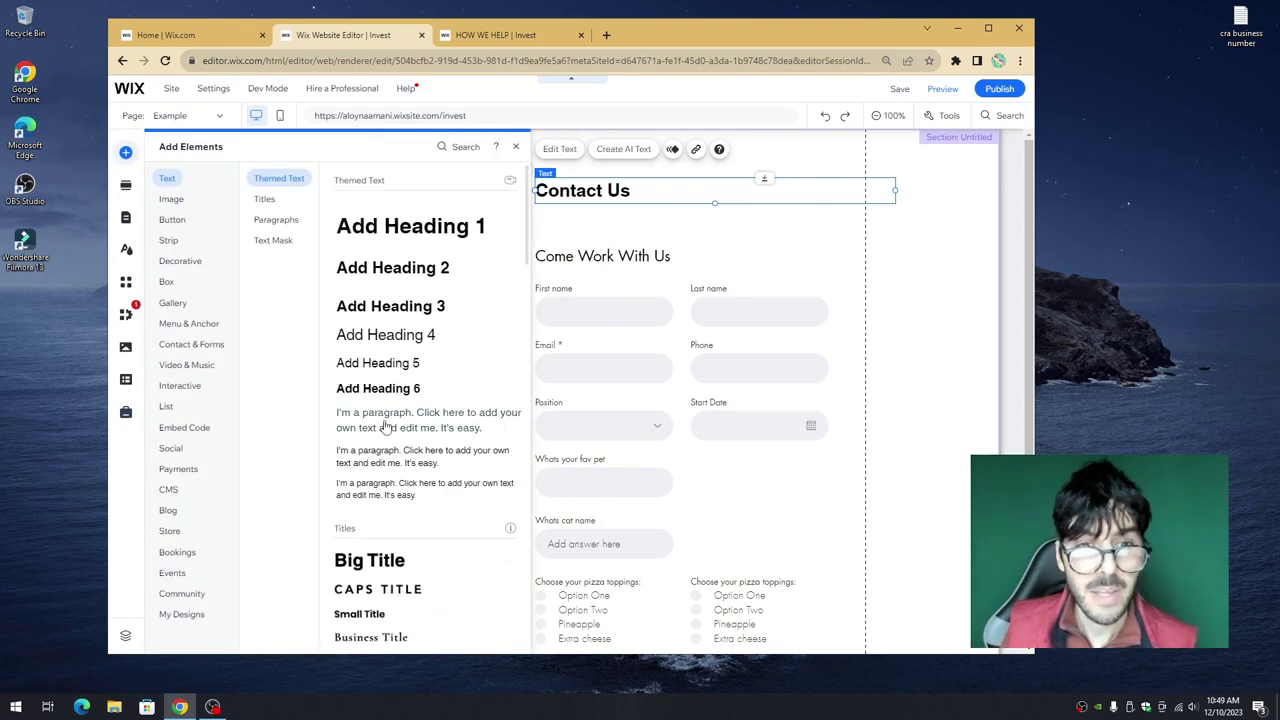
{"action": "left_click_drag", "start_coordinate": [383, 425], "coordinate": [581, 219]}
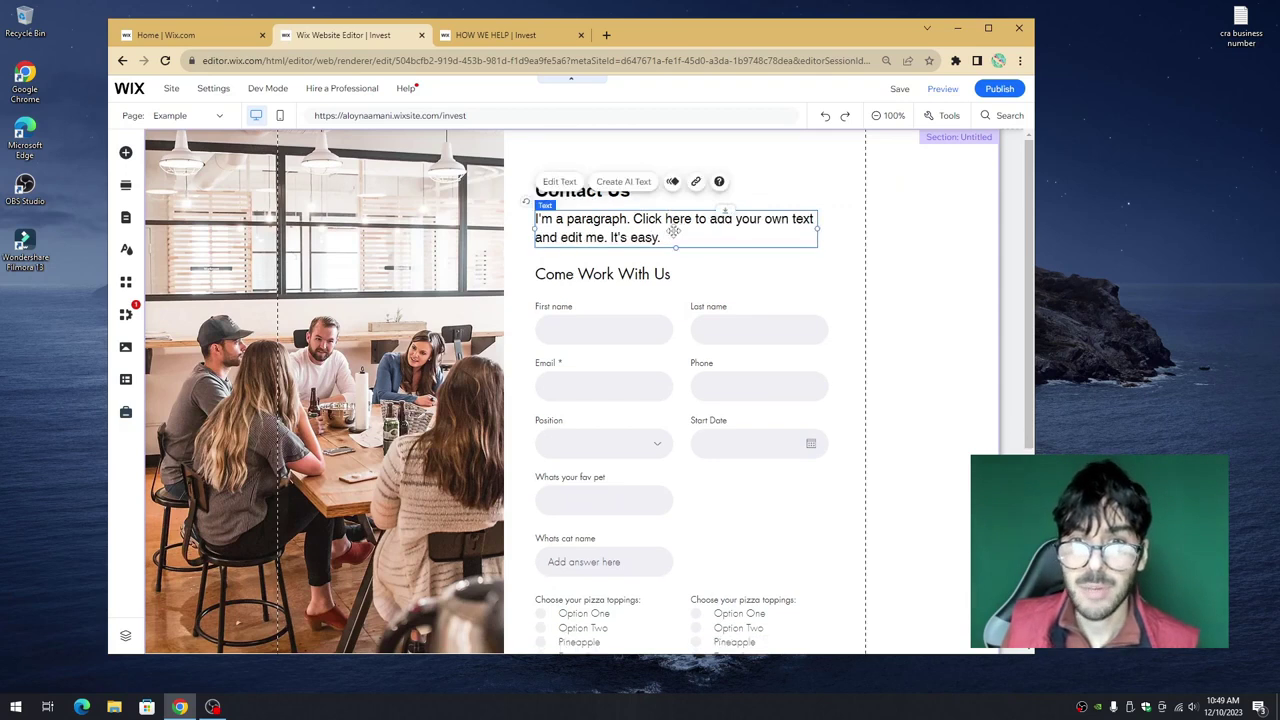
{"action": "double_click", "coordinate": [674, 231]}
{"action": "left_click", "coordinate": [490, 388]}
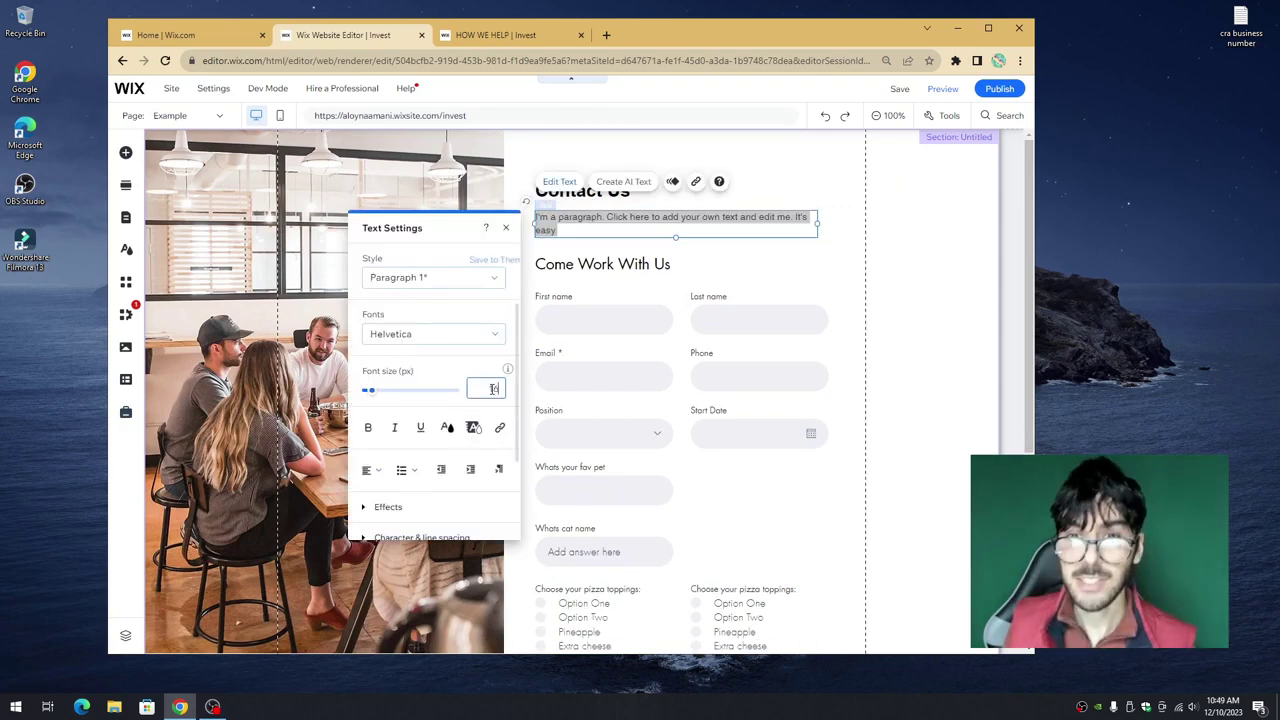
{"action": "left_click", "coordinate": [540, 38]}
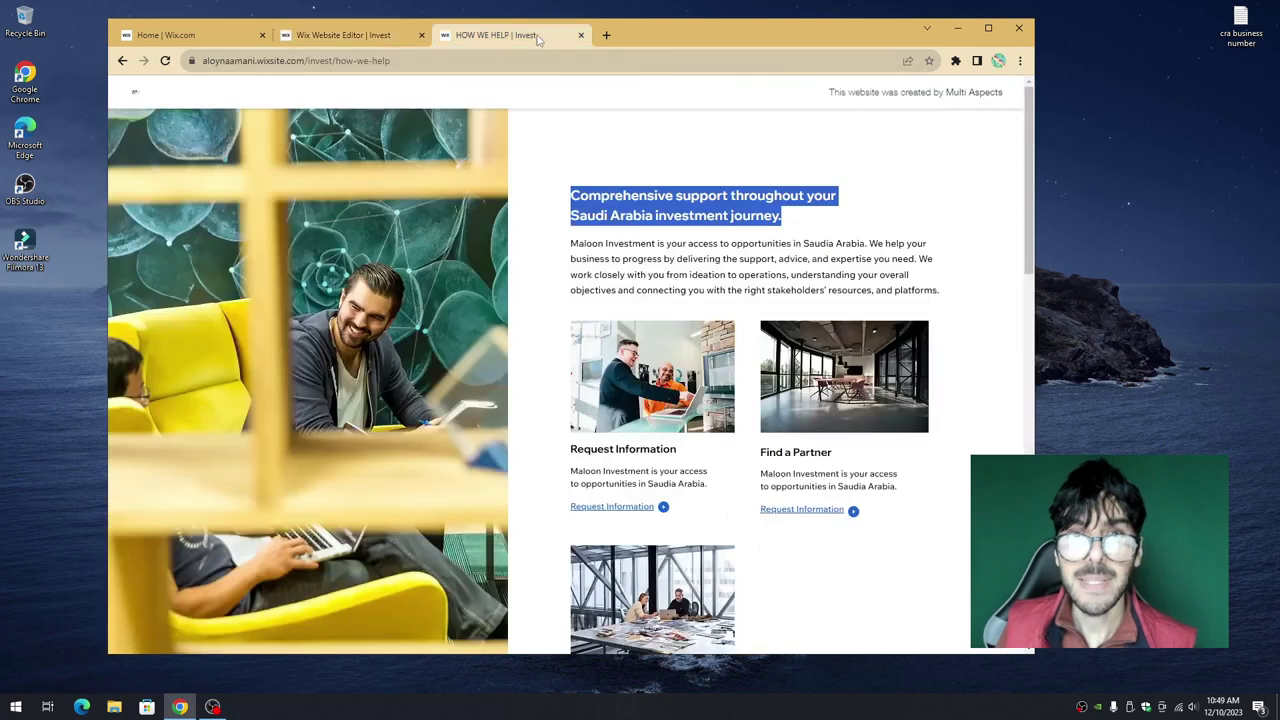
{"action": "triple_click", "coordinate": [642, 248]}
{"action": "left_click", "coordinate": [390, 38]}
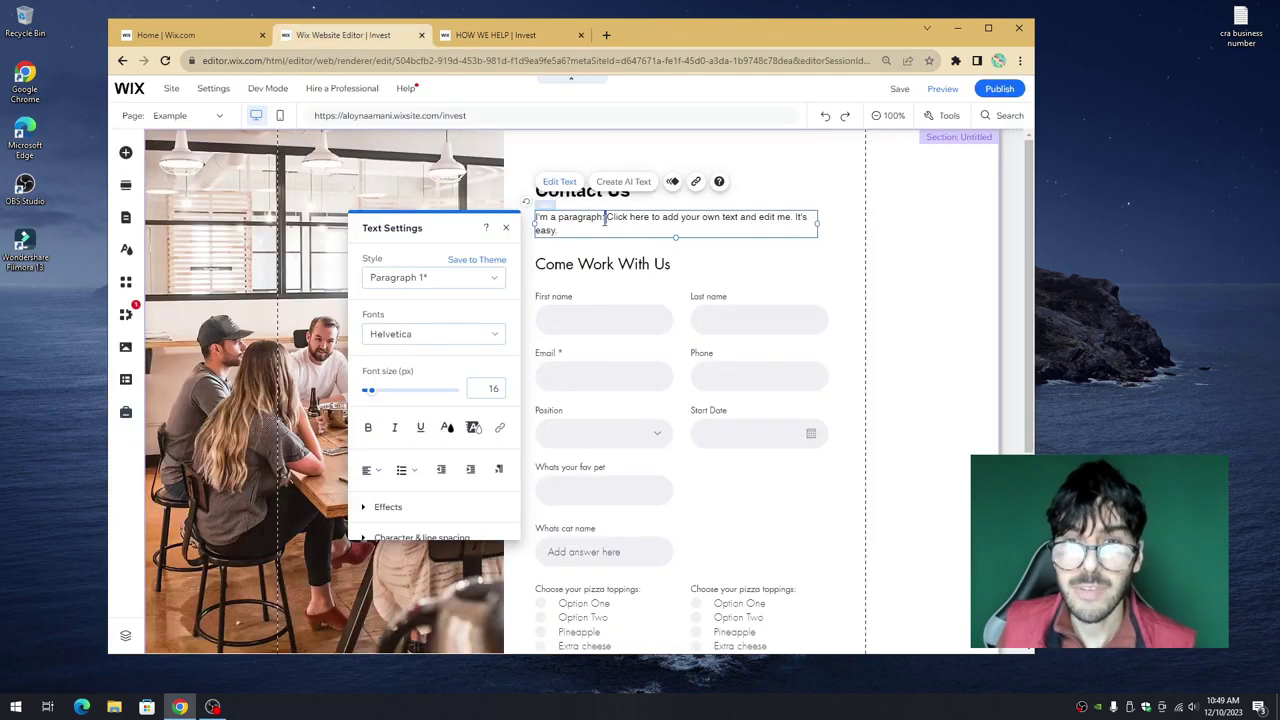
{"action": "type", "text": "Maloon Investment is your access to opportunities in Saudia Arabia. We help your business to progress by delivering the support, advice, and expertise you need. We work closely with you from ideation to operations, understanding your overall objectives and connecting you with the right stakeholders' resources, and platforms."}
{"action": "left_click", "coordinate": [879, 233]}
Step: Widen the description paragraph and move the Come Work With Us form up beneath it
{"action": "left_click", "coordinate": [790, 245]}
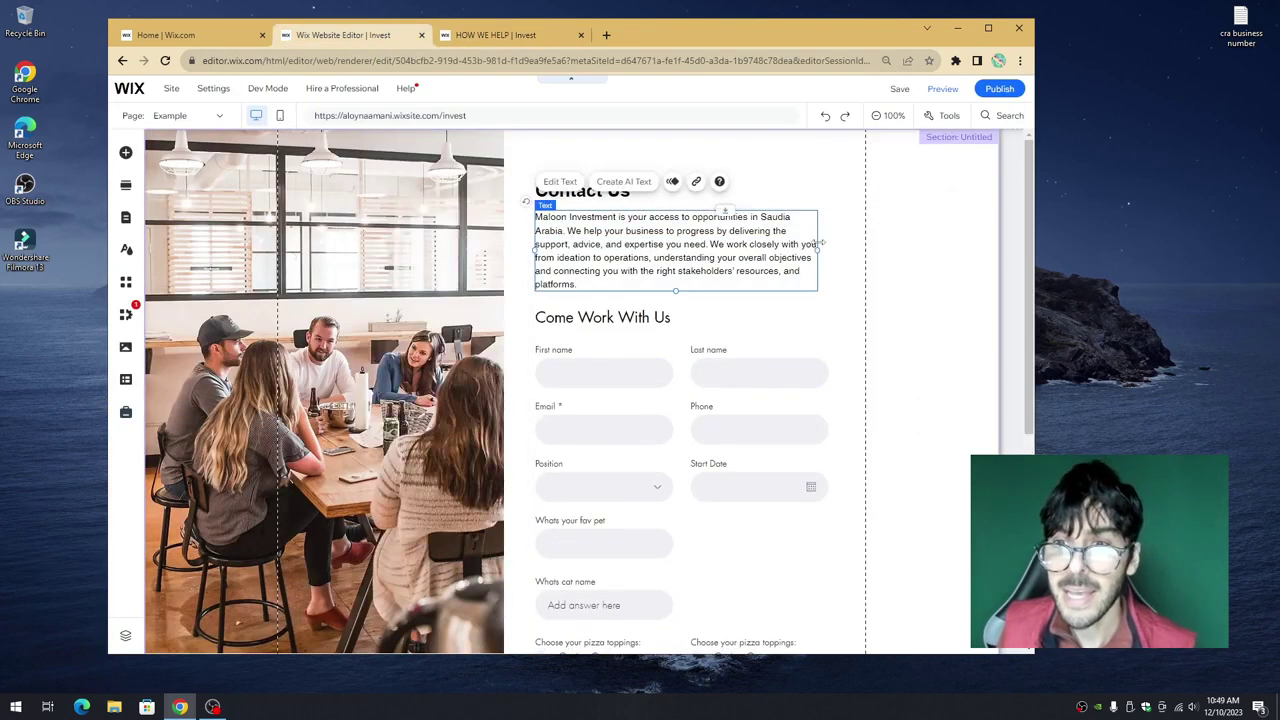
{"action": "left_click_drag", "start_coordinate": [818, 250], "coordinate": [878, 250]}
{"action": "left_click", "coordinate": [745, 600]}
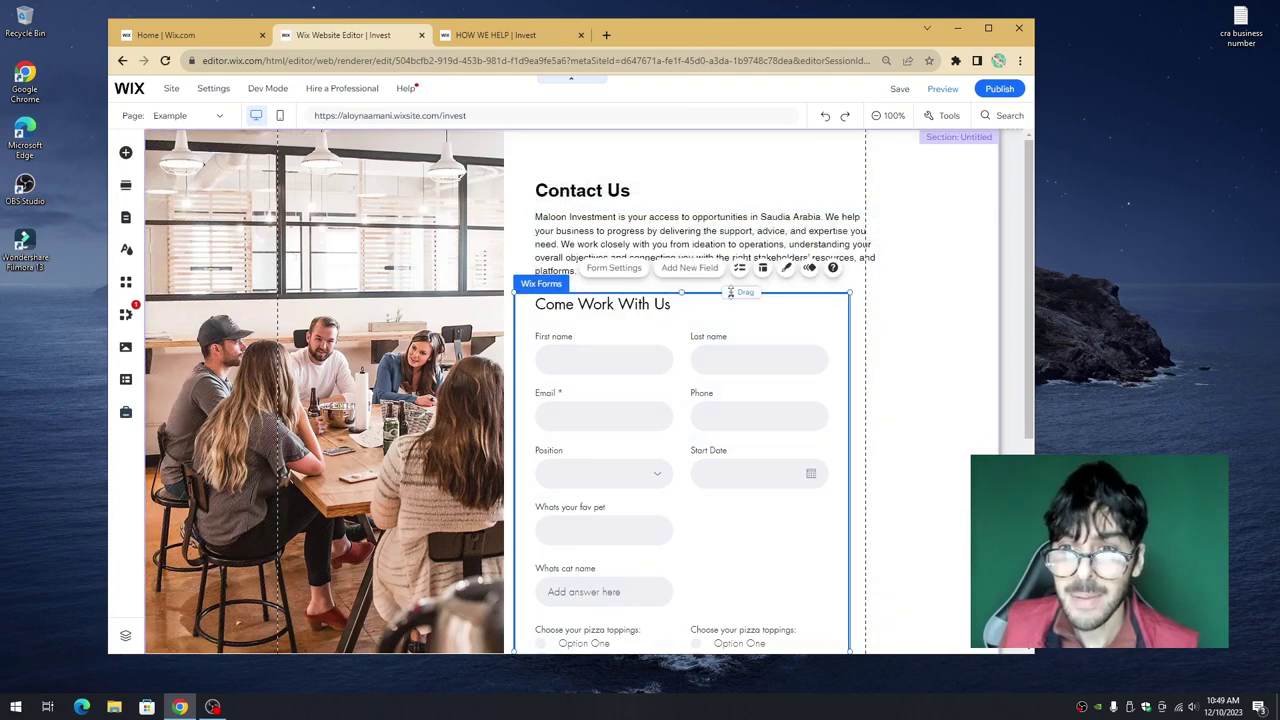
{"action": "left_click_drag", "start_coordinate": [745, 600], "coordinate": [886, 366]}
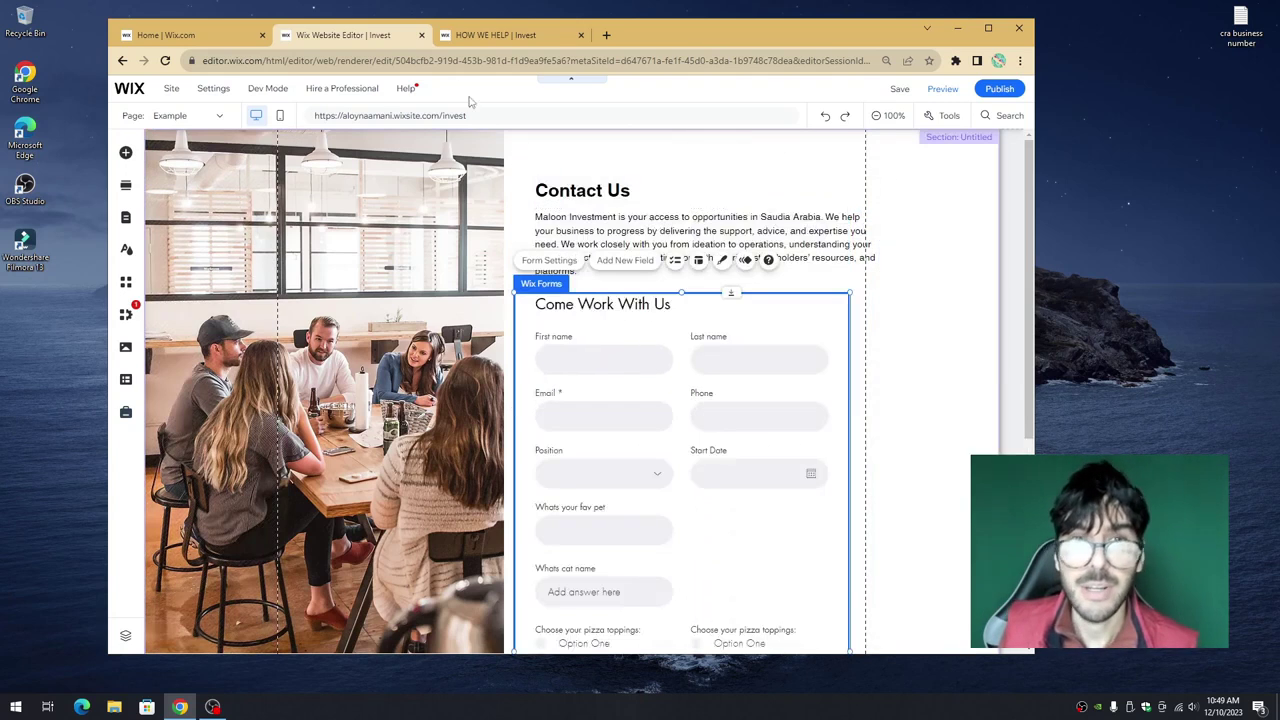
Step: Scroll through the live How We Help page to review it
{"action": "left_click", "coordinate": [493, 37]}
{"action": "left_click", "coordinate": [658, 240]}
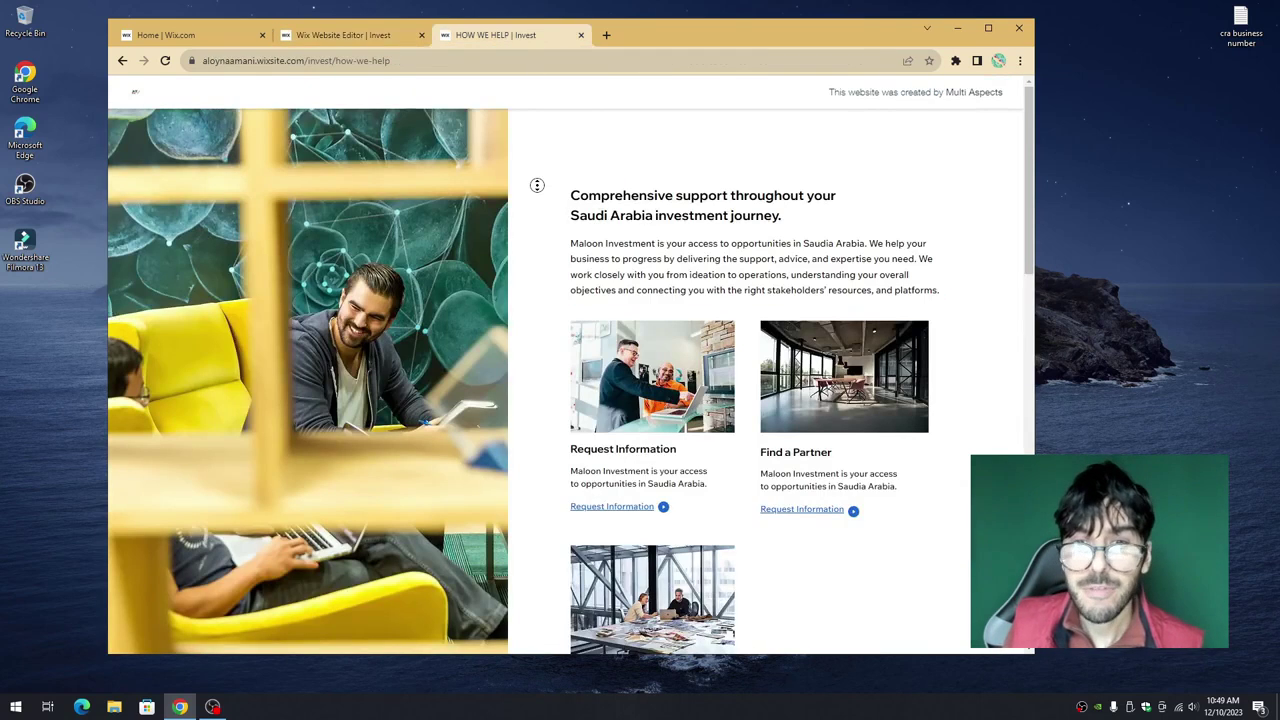
{"action": "scroll", "coordinate": [540, 190], "scroll_direction": "down", "scroll_amount": 3}
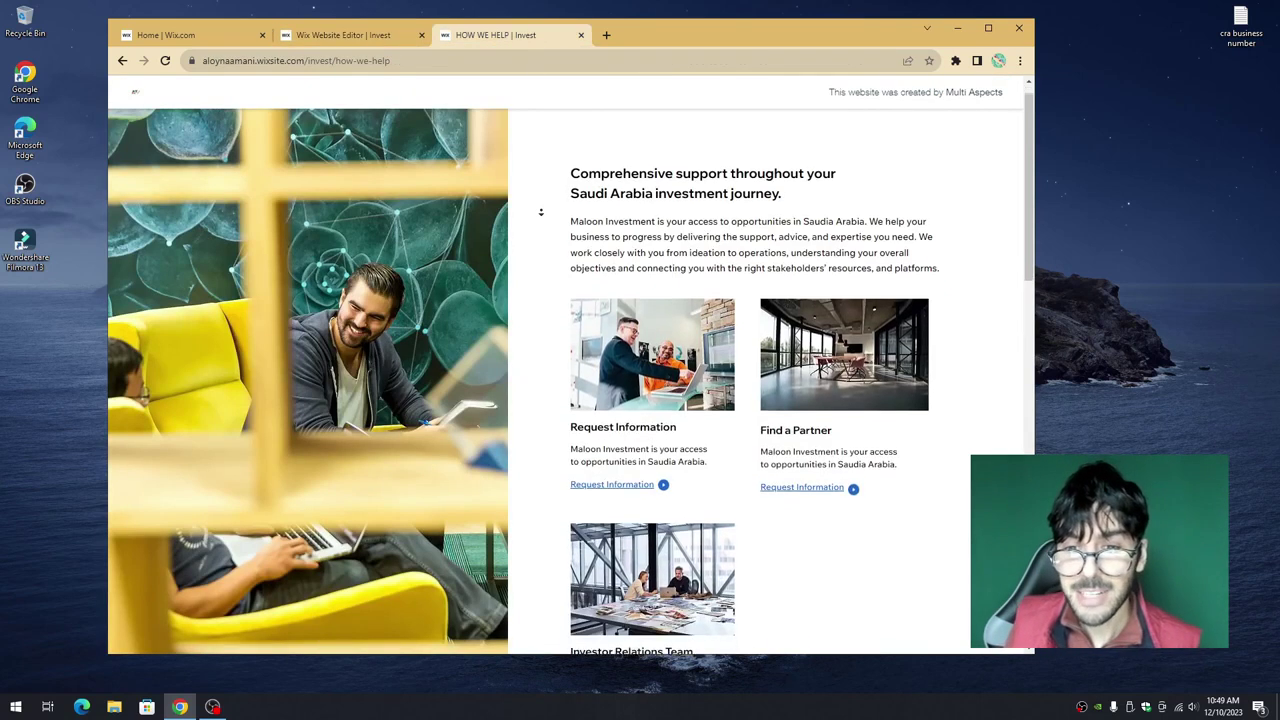
{"action": "scroll", "coordinate": [540, 212], "scroll_direction": "down", "scroll_amount": 4}
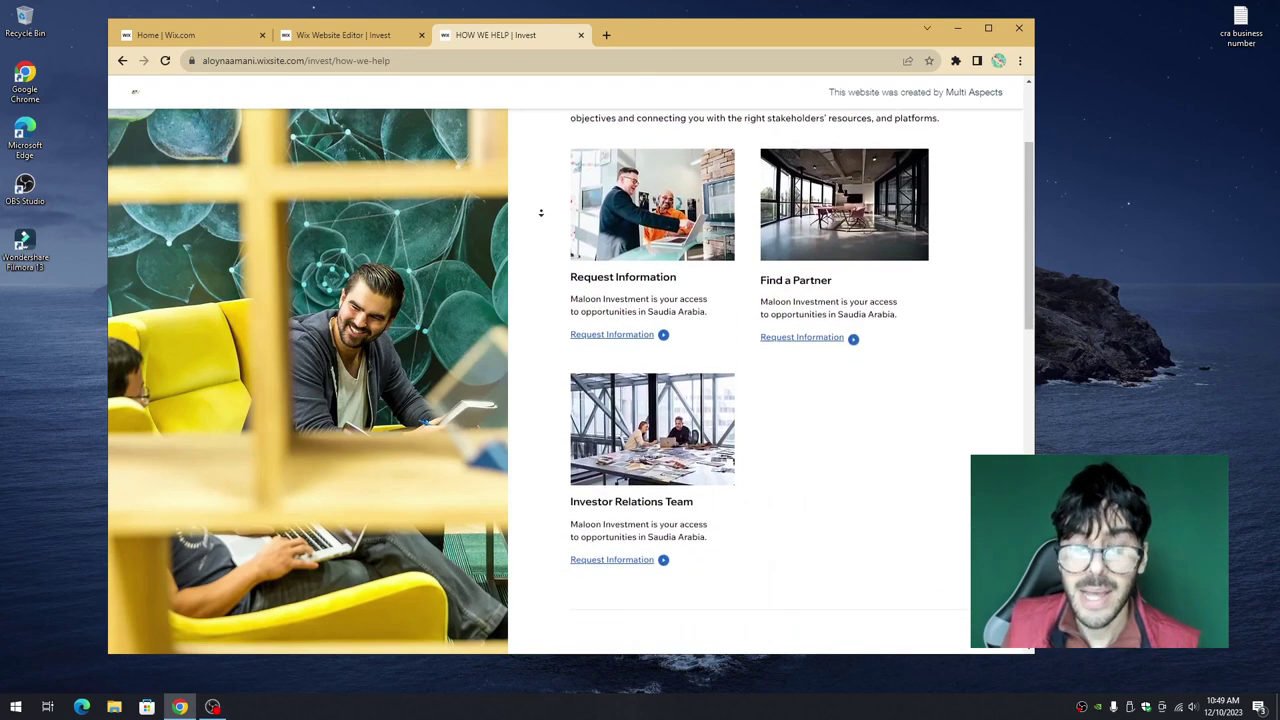
{"action": "scroll", "coordinate": [541, 217], "scroll_direction": "down", "scroll_amount": 5}
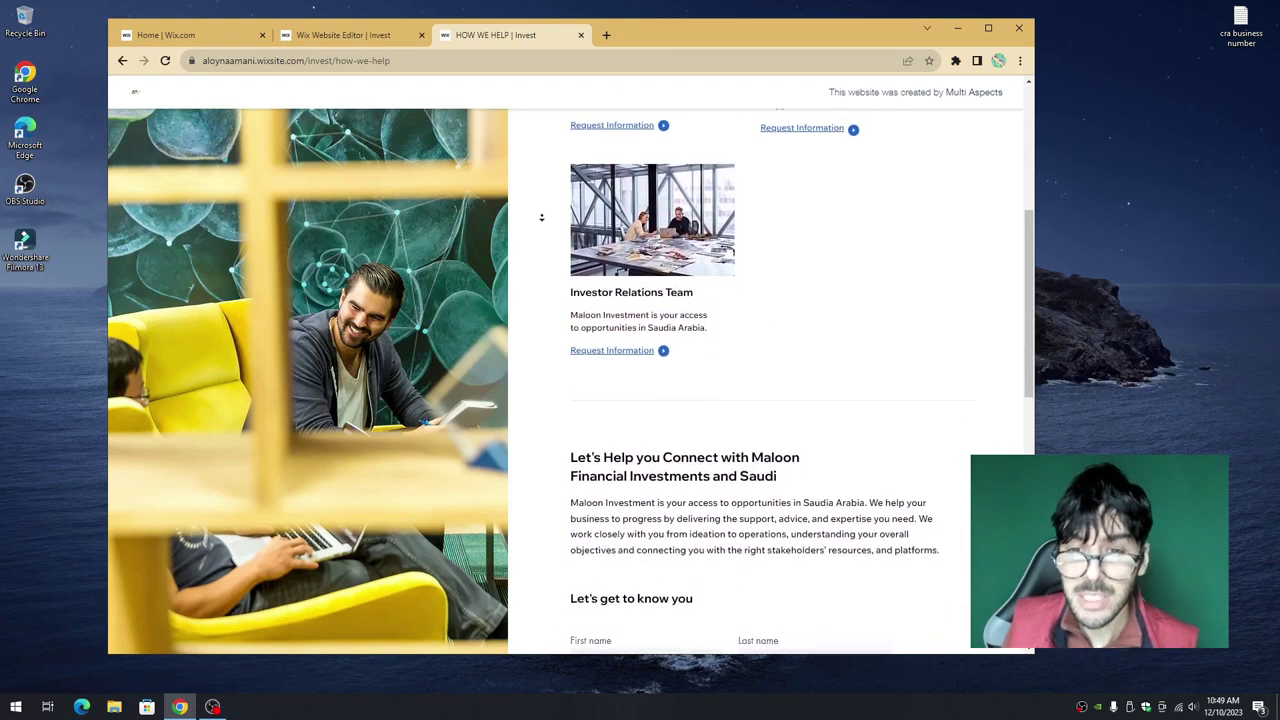
{"action": "scroll", "coordinate": [543, 208], "scroll_direction": "down", "scroll_amount": 5}
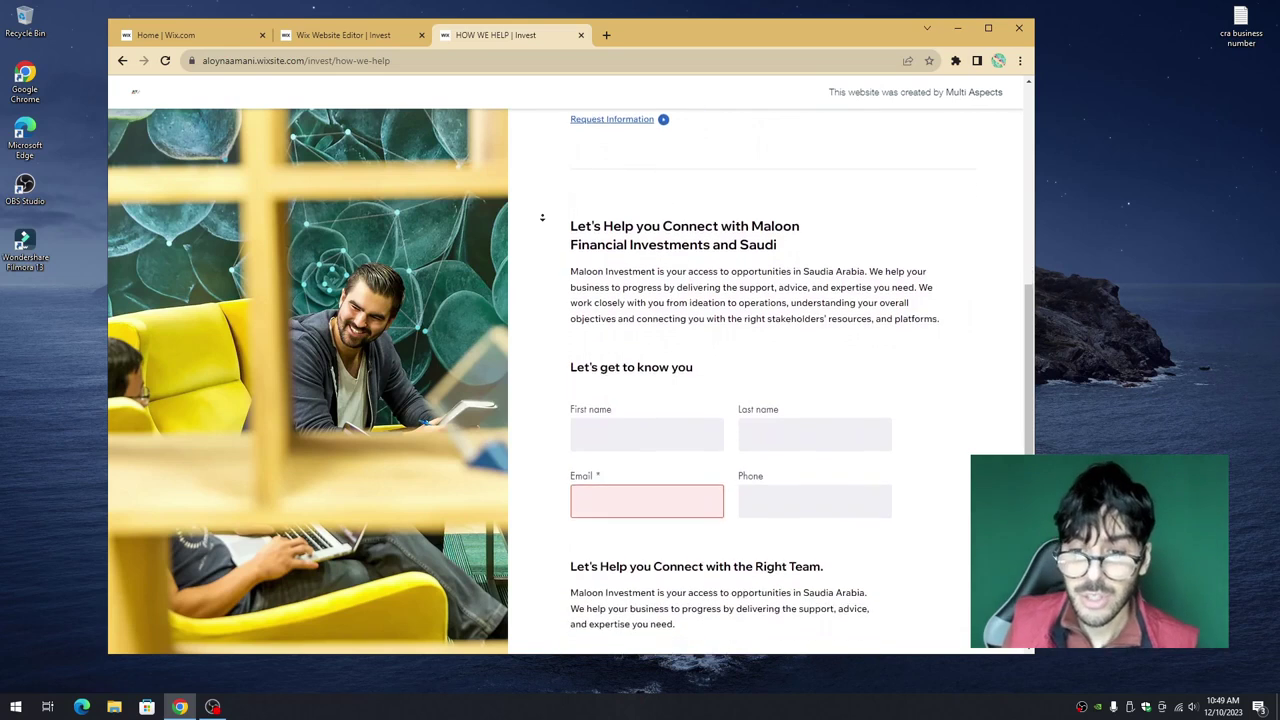
{"action": "scroll", "coordinate": [545, 199], "scroll_direction": "up", "scroll_amount": 15}
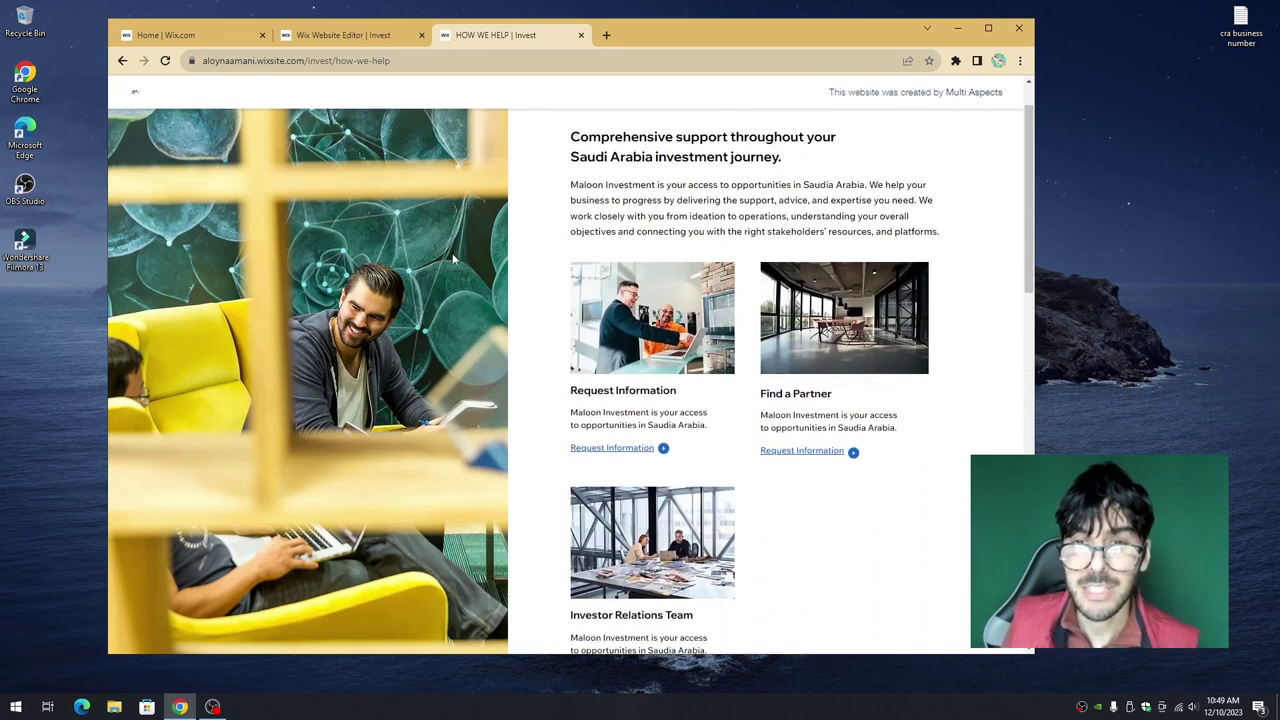
Step: Open the meeting photo's Pin Settings, showing it pinned left with zero offsets
{"action": "left_click", "coordinate": [350, 35]}
{"action": "left_click", "coordinate": [366, 316]}
{"action": "right_click", "coordinate": [366, 316]}
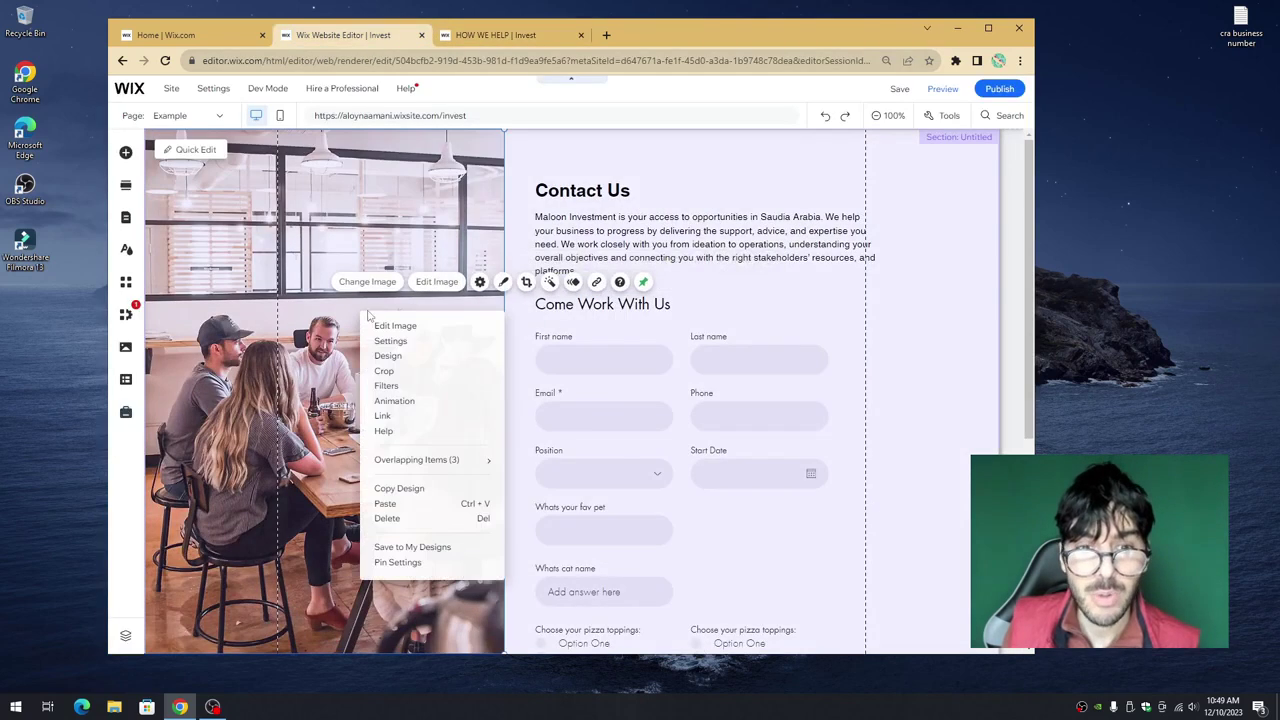
{"action": "left_click", "coordinate": [424, 564]}
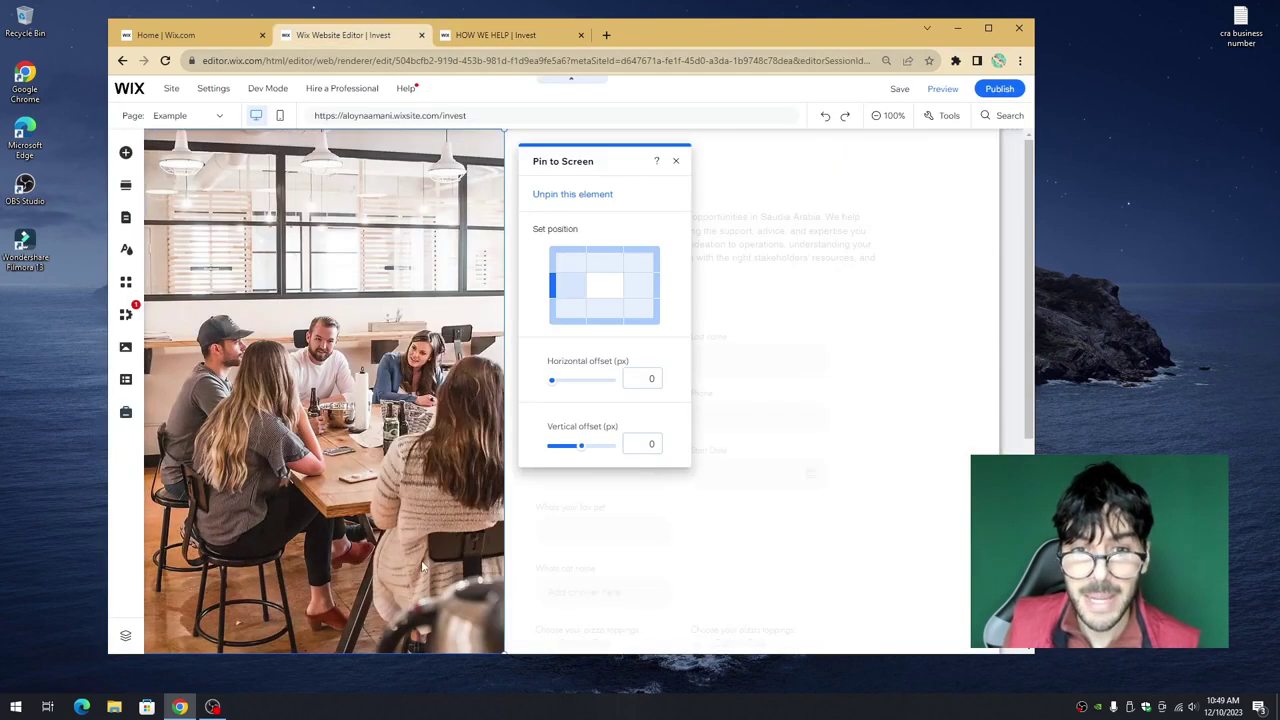
Step: Close pin settings, lengthen the section, and move the form below the Maloon Investment paragraph
{"action": "left_click", "coordinate": [720, 274]}
{"action": "left_click", "coordinate": [718, 315]}
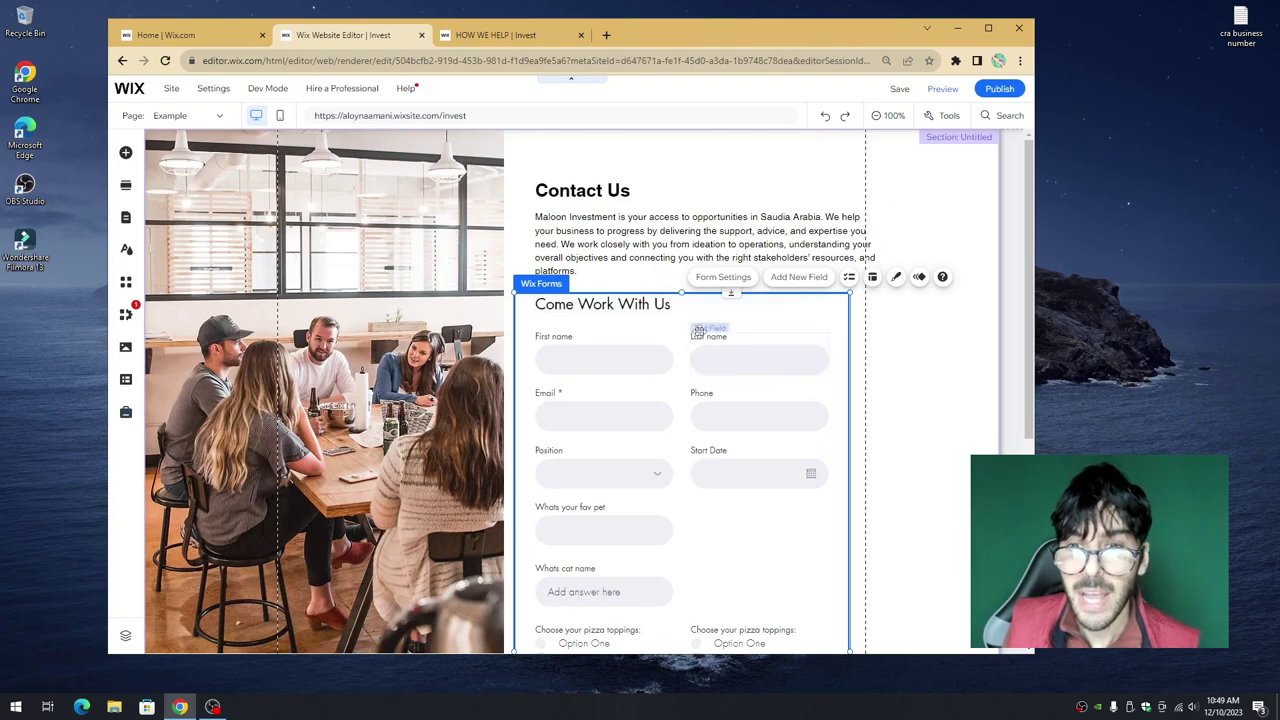
{"action": "mouse_move", "coordinate": [796, 321]}
{"action": "left_mouse_down"}
{"action": "mouse_move", "coordinate": [778, 298]}
{"action": "mouse_move", "coordinate": [830, 300]}
{"action": "mouse_move", "coordinate": [802, 298]}
{"action": "left_mouse_up"}
{"action": "scroll", "coordinate": [881, 513], "scroll_direction": "down", "scroll_amount": 4}
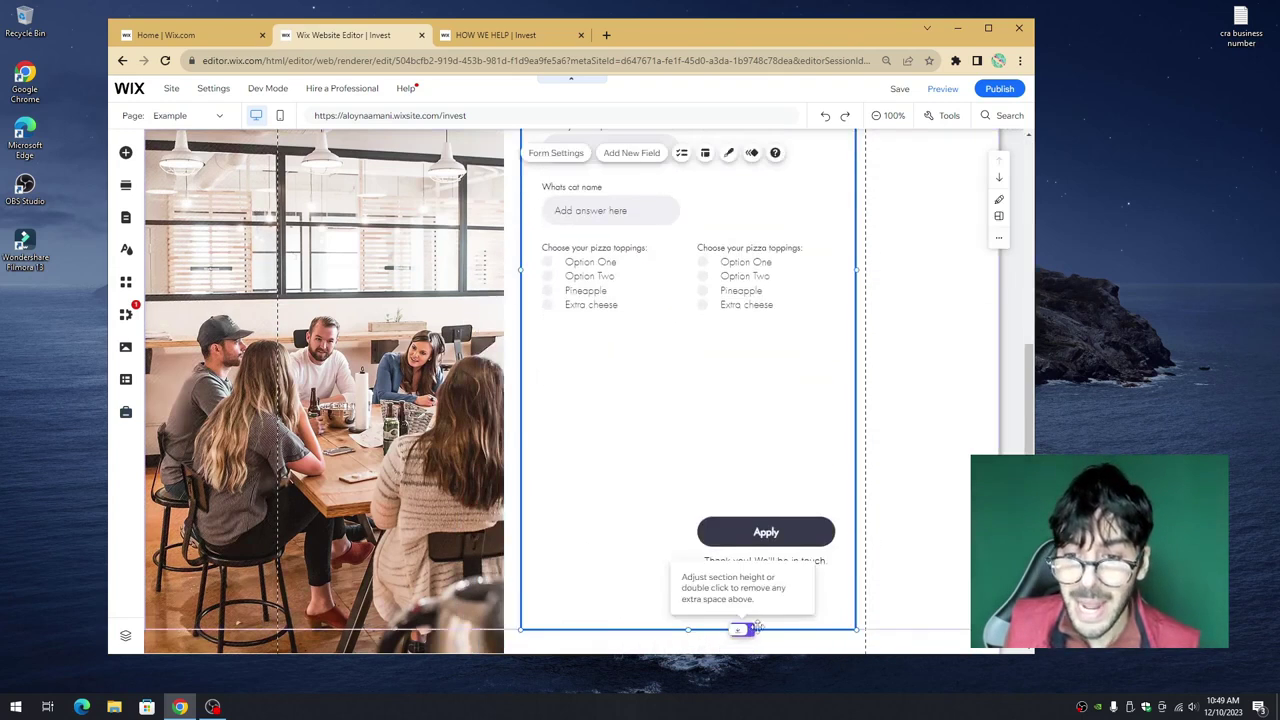
{"action": "left_click", "coordinate": [943, 583]}
{"action": "scroll", "coordinate": [808, 540], "scroll_direction": "up", "scroll_amount": 2}
{"action": "scroll", "coordinate": [808, 540], "scroll_direction": "up", "scroll_amount": 2}
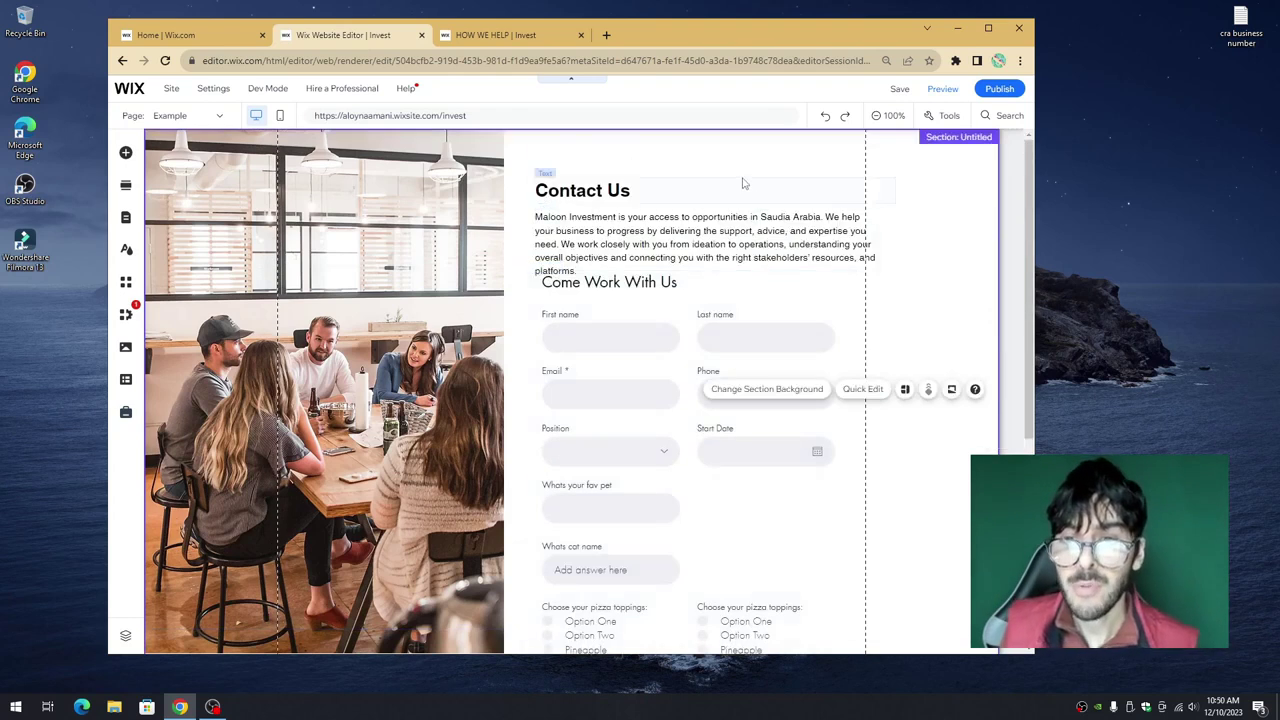
{"action": "scroll", "coordinate": [743, 183], "scroll_direction": "down", "scroll_amount": 4}
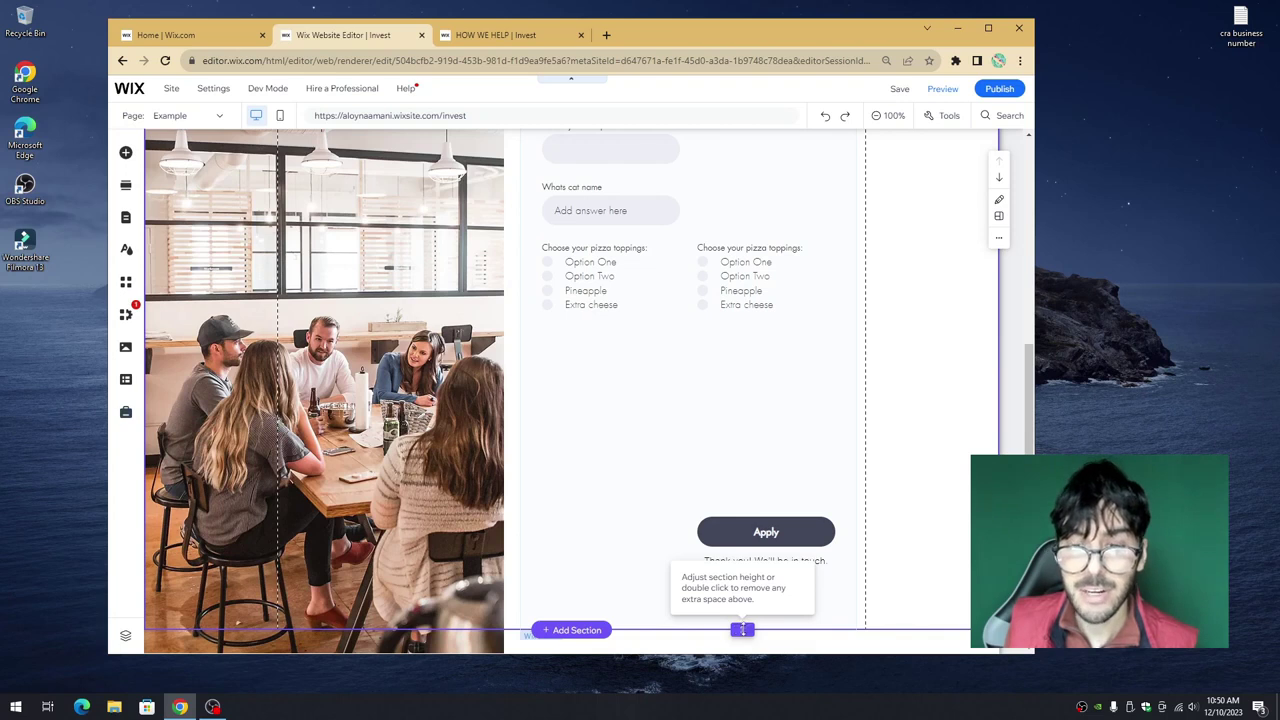
{"action": "mouse_move", "coordinate": [742, 628]}
{"action": "left_mouse_down"}
{"action": "mouse_move", "coordinate": [742, 645]}
{"action": "mouse_move", "coordinate": [743, 566]}
{"action": "mouse_move", "coordinate": [742, 612]}
{"action": "left_mouse_up"}
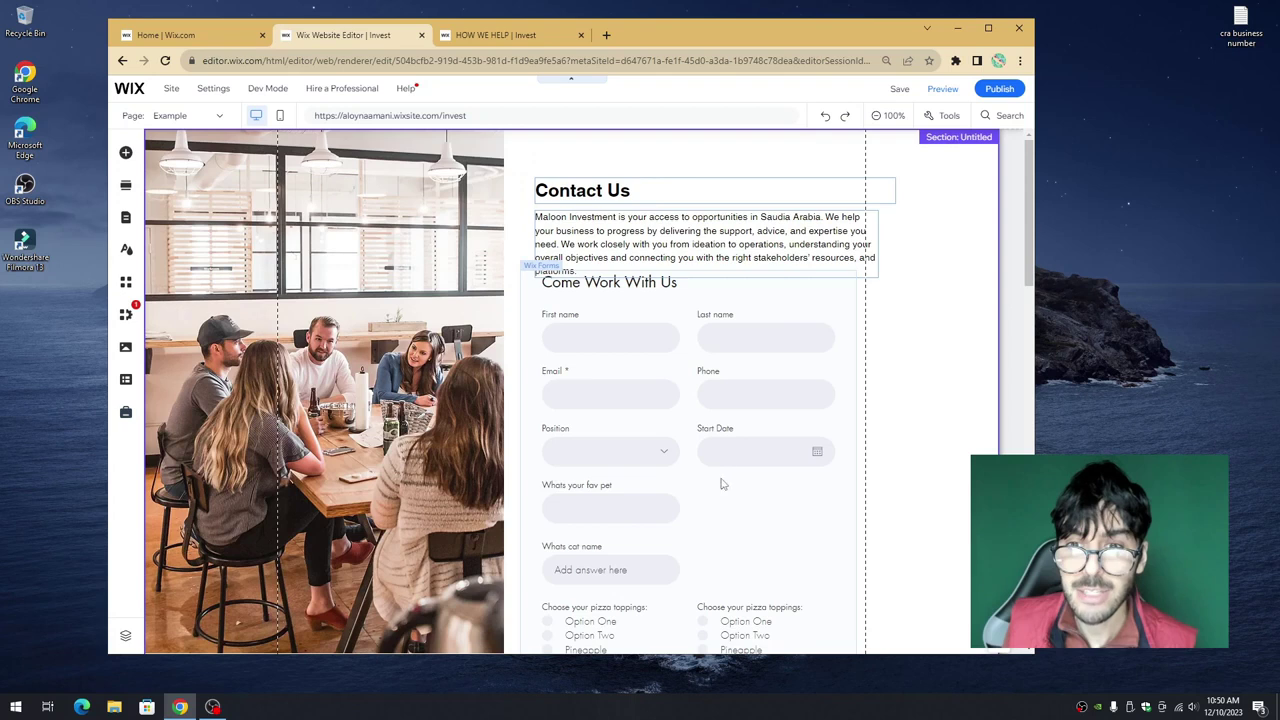
{"action": "left_click_drag", "start_coordinate": [806, 281], "coordinate": [808, 347]}
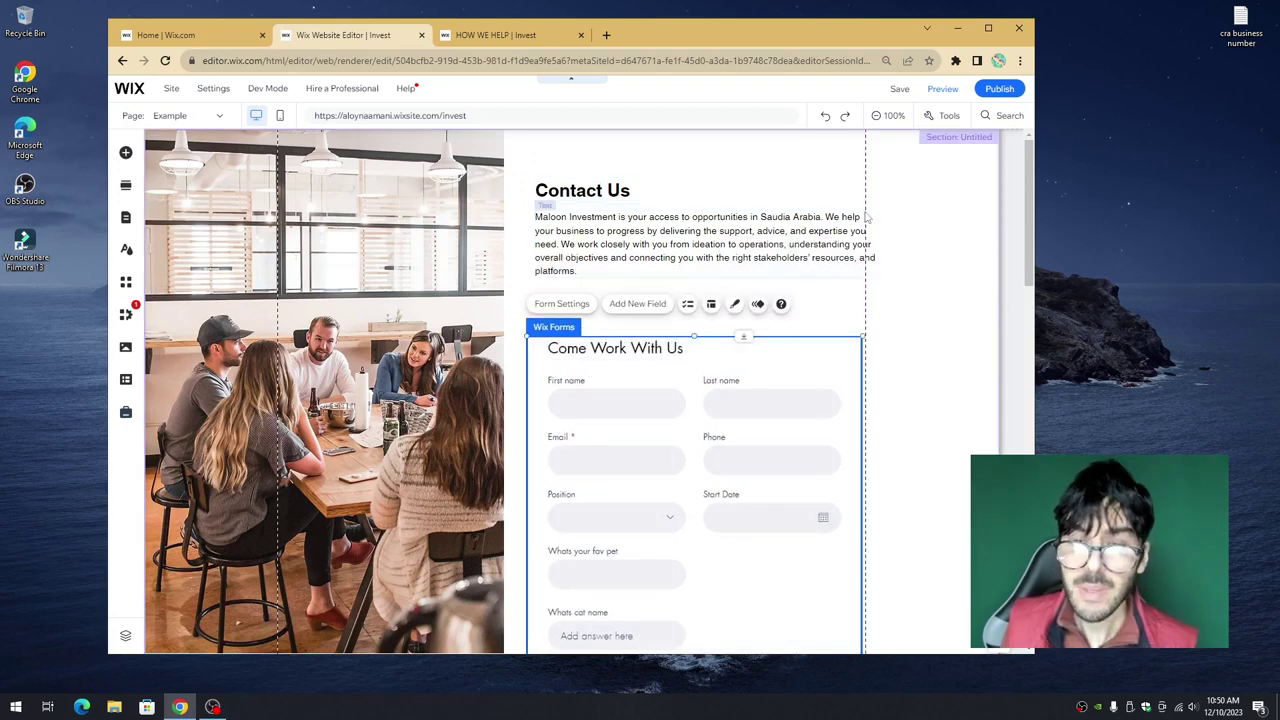
Step: Preview the Example page with the photo, Contact Us heading, description and form
{"action": "left_click", "coordinate": [943, 89]}
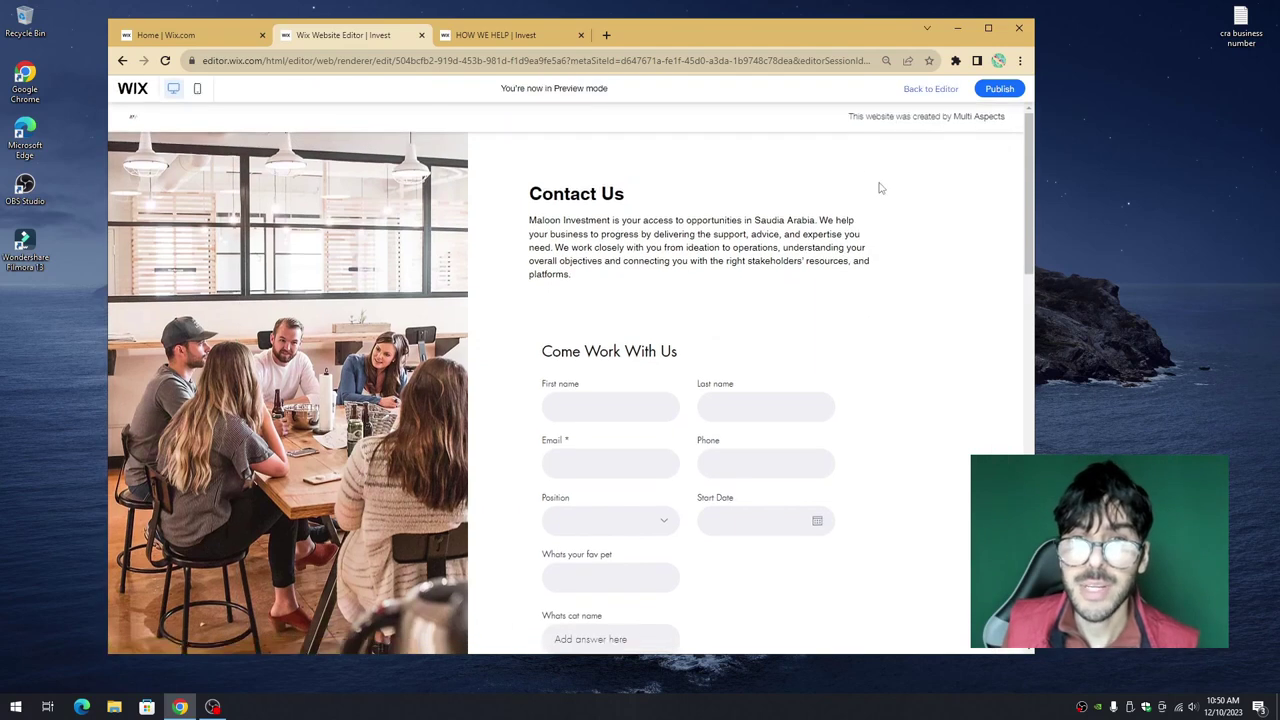
{"action": "middle_click", "coordinate": [887, 206]}
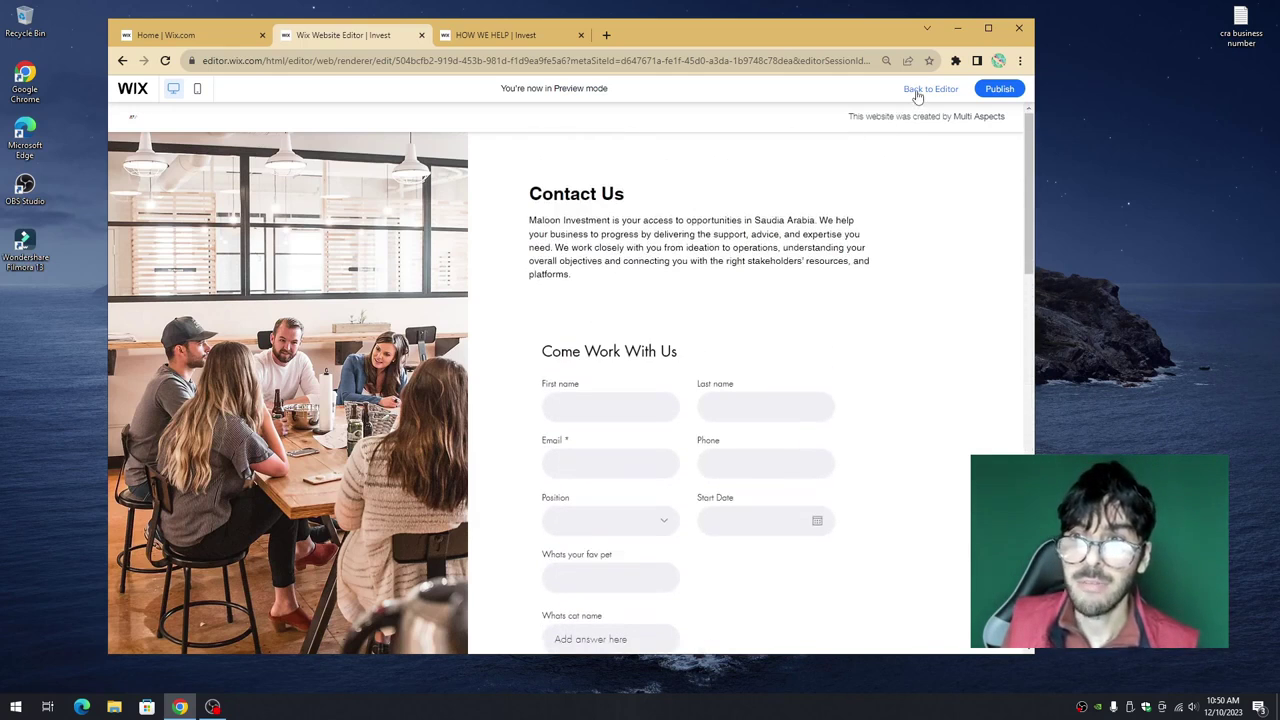
Step: Leave preview and select the form's Apply submit button
{"action": "left_click", "coordinate": [917, 92]}
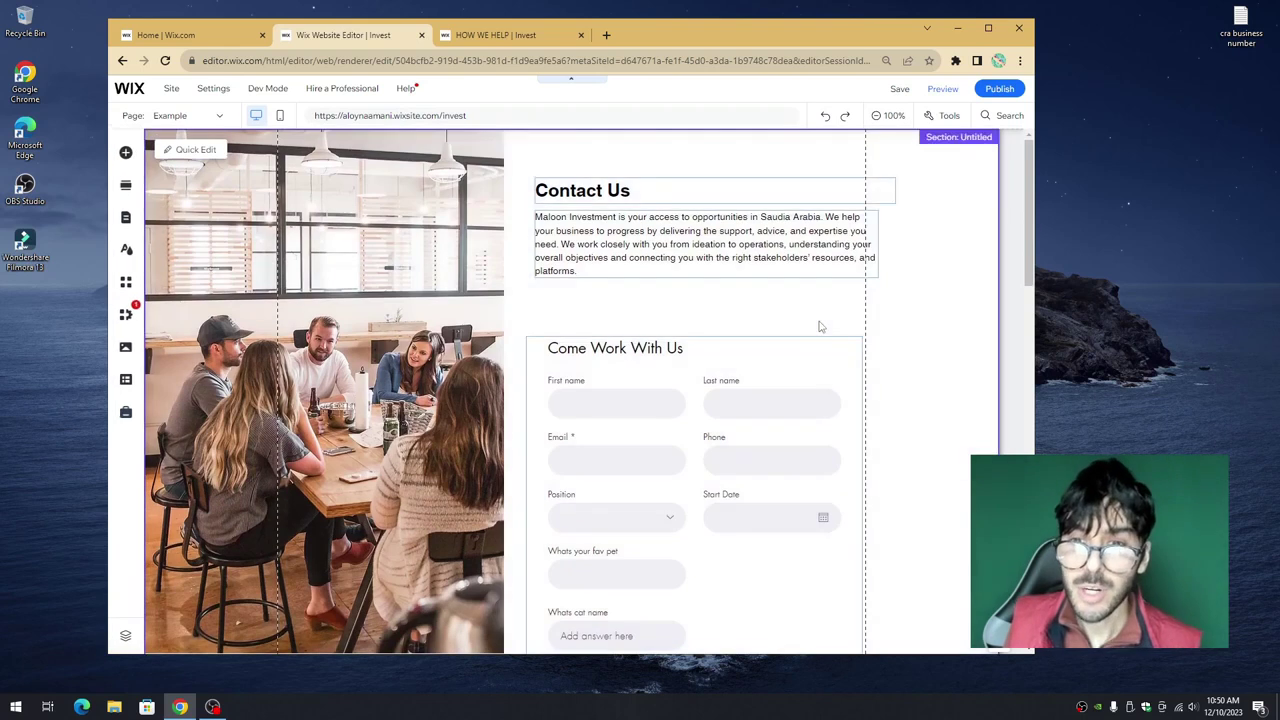
{"action": "left_click", "coordinate": [819, 347]}
{"action": "scroll", "coordinate": [670, 243], "scroll_direction": "down", "scroll_amount": 2}
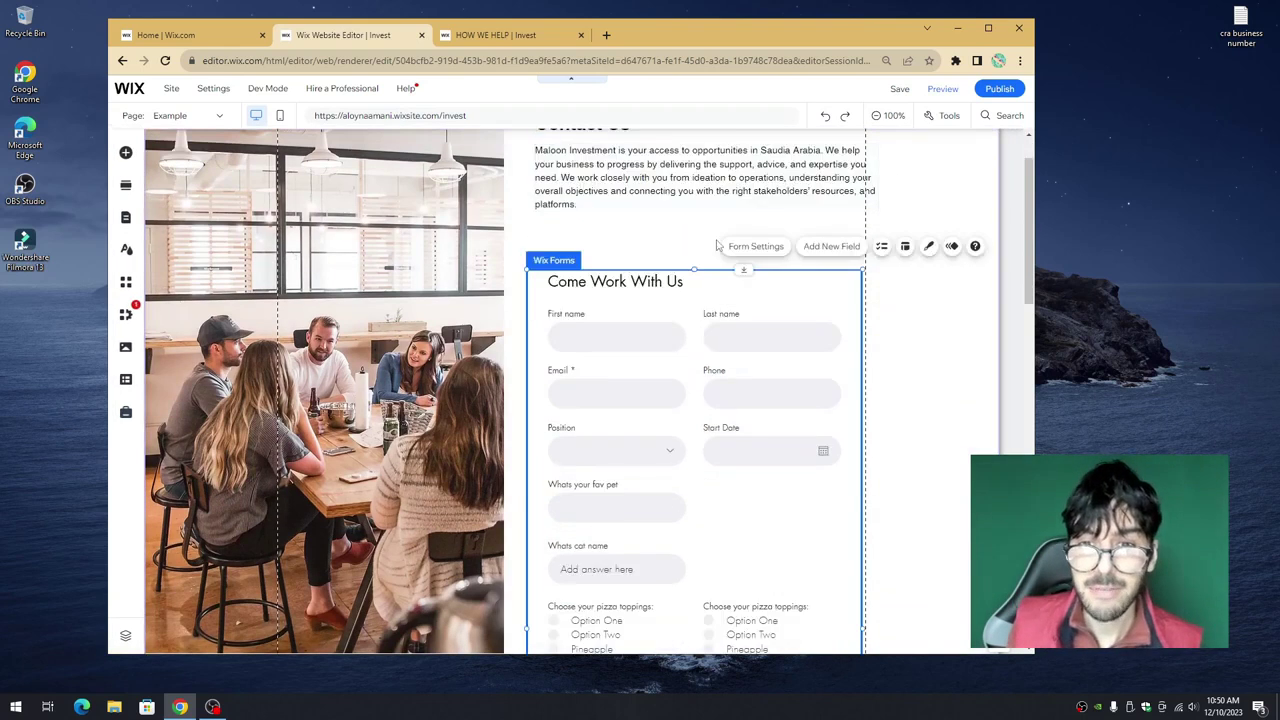
{"action": "scroll", "coordinate": [776, 304], "scroll_direction": "up", "scroll_amount": 1}
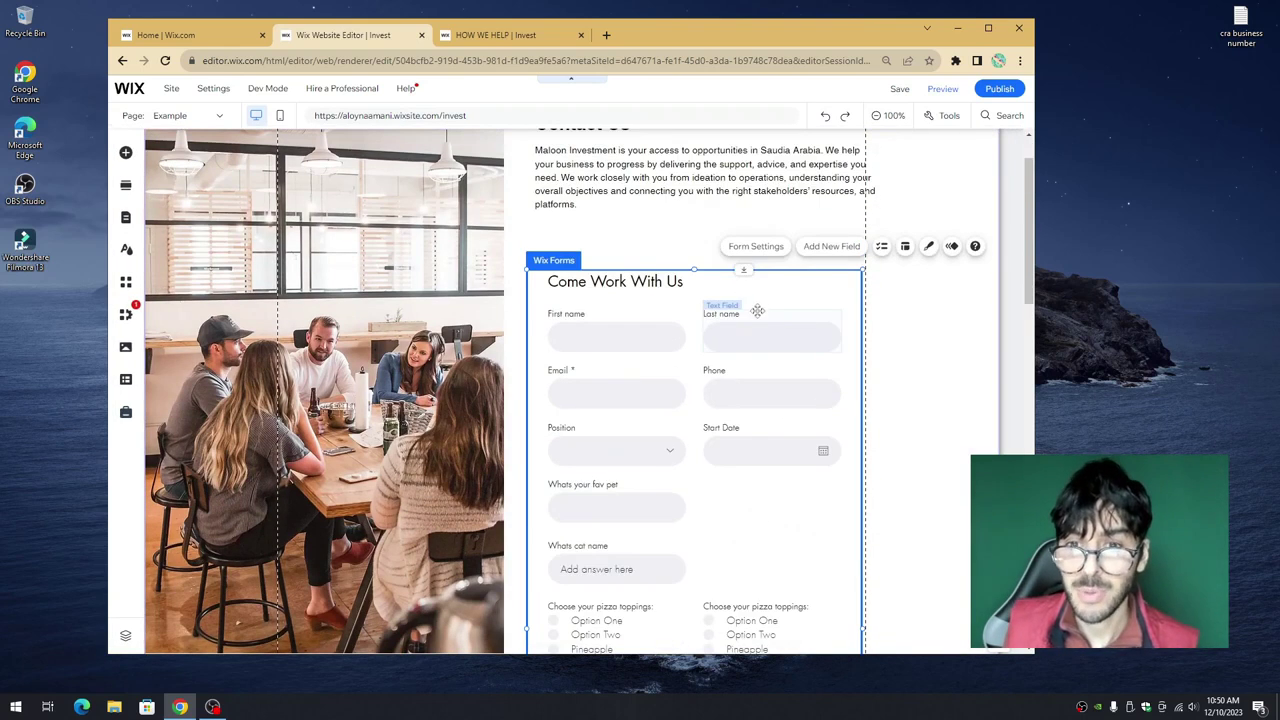
{"action": "scroll", "coordinate": [757, 311], "scroll_direction": "down", "scroll_amount": 3}
{"action": "left_click", "coordinate": [768, 352]}
{"action": "scroll", "coordinate": [697, 354], "scroll_direction": "up", "scroll_amount": 2}
{"action": "left_click_drag", "start_coordinate": [768, 352], "coordinate": [697, 383]}
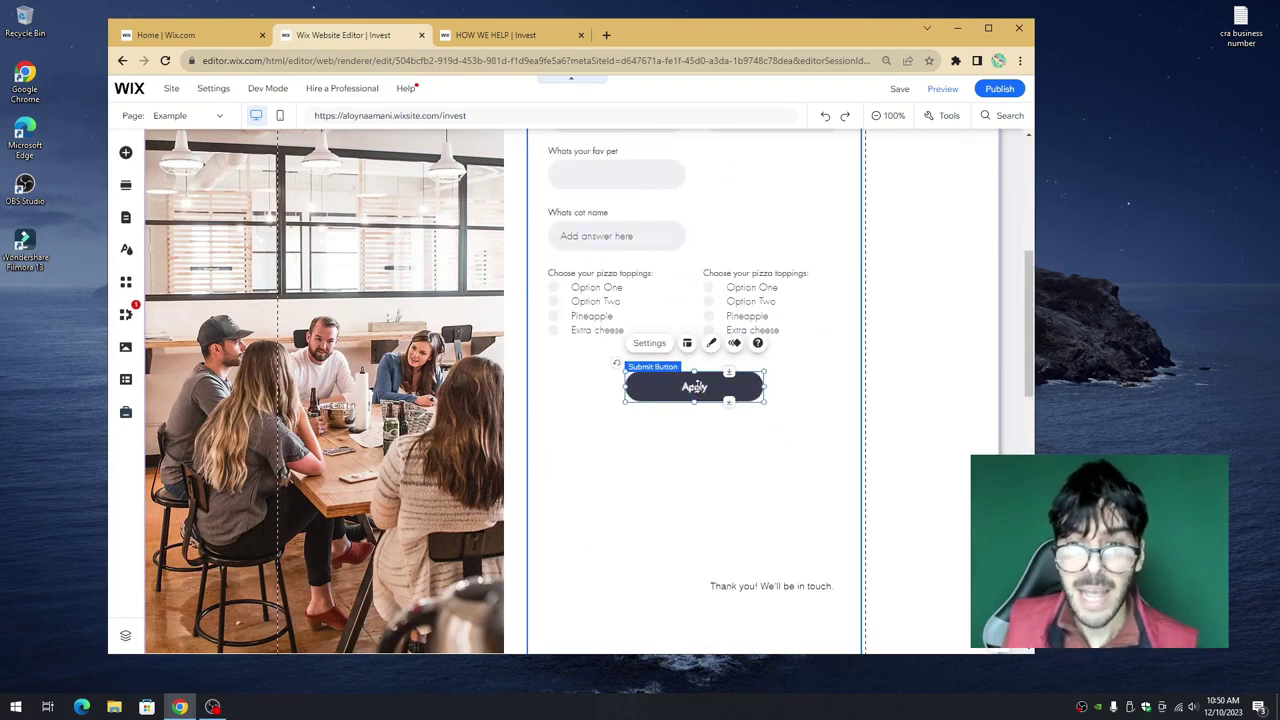
{"action": "left_click", "coordinate": [725, 325]}
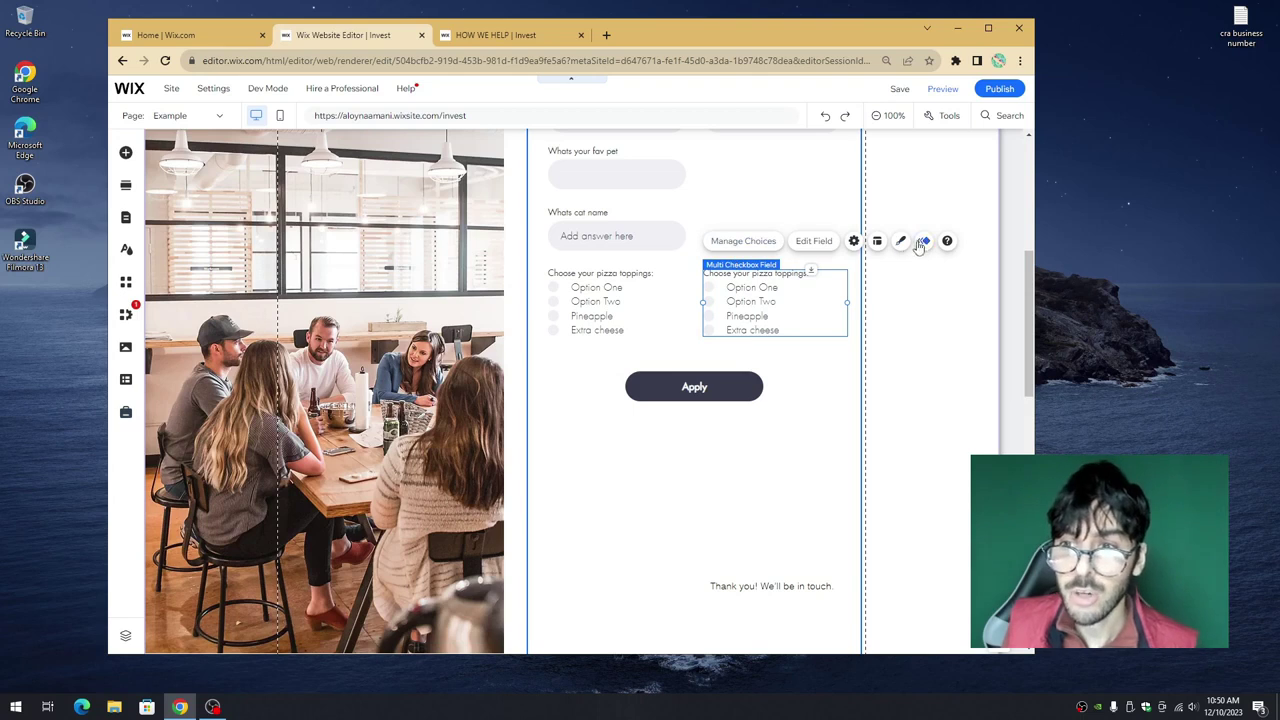
{"action": "left_click", "coordinate": [688, 390]}
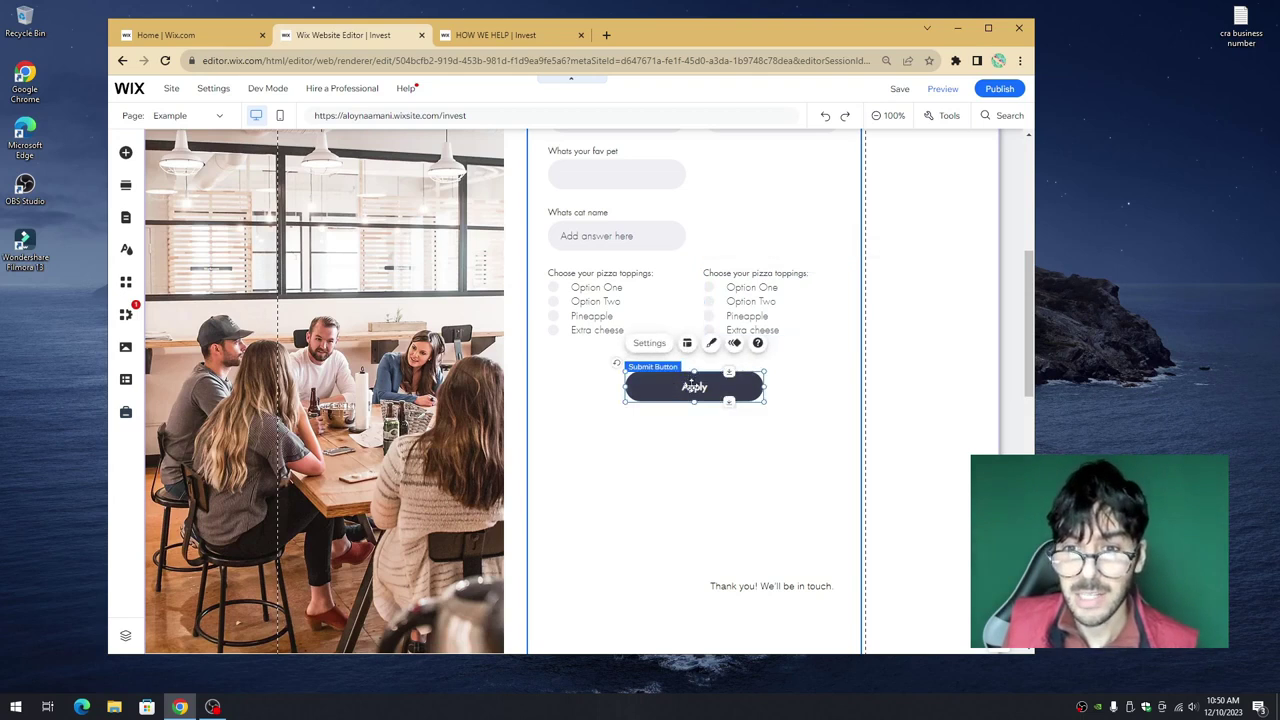
Step: Rename the submit button to 'Submit your Request'
{"action": "left_click", "coordinate": [649, 343]}
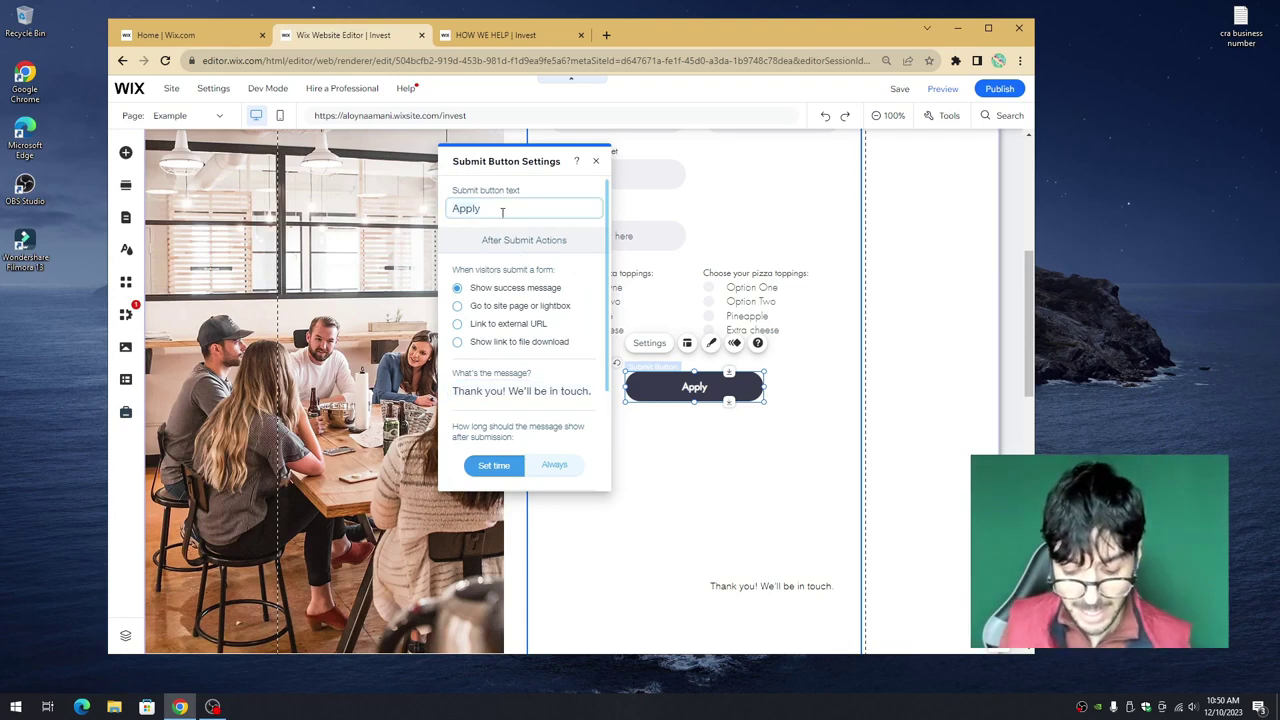
{"action": "double_click", "coordinate": [502, 211]}
{"action": "type", "text": "Contact"}
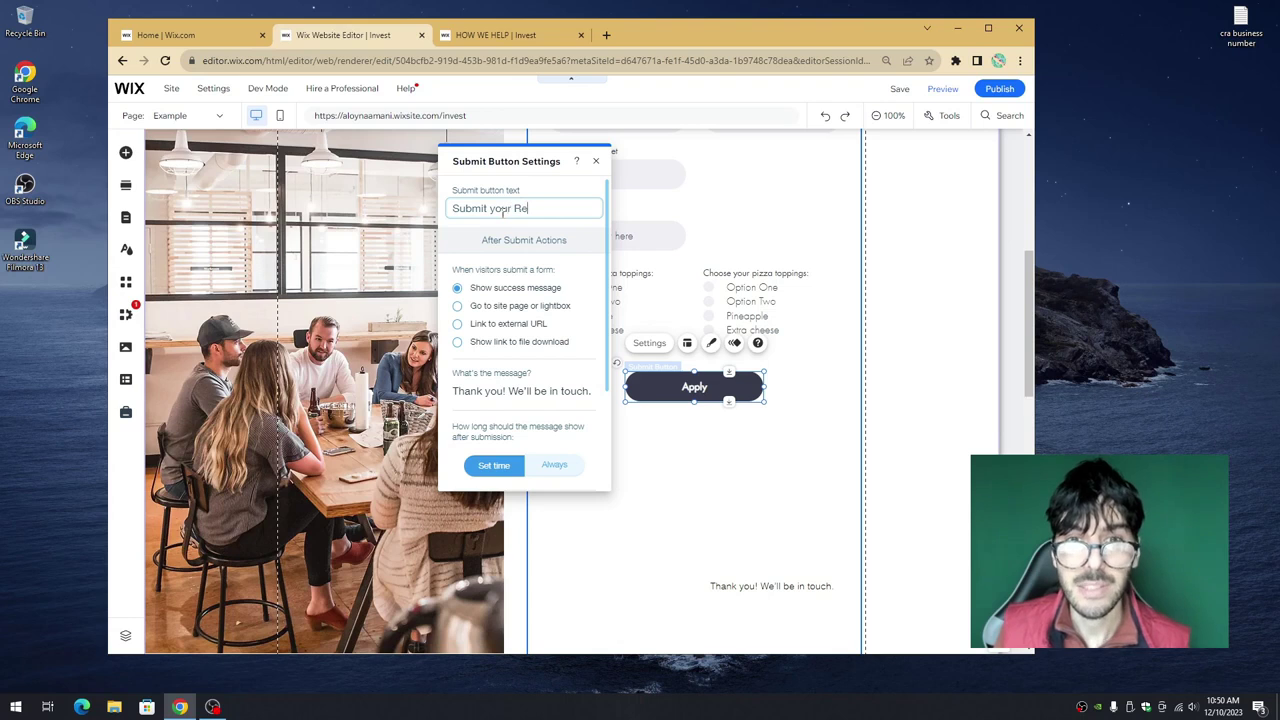
{"action": "left_click", "coordinate": [596, 161]}
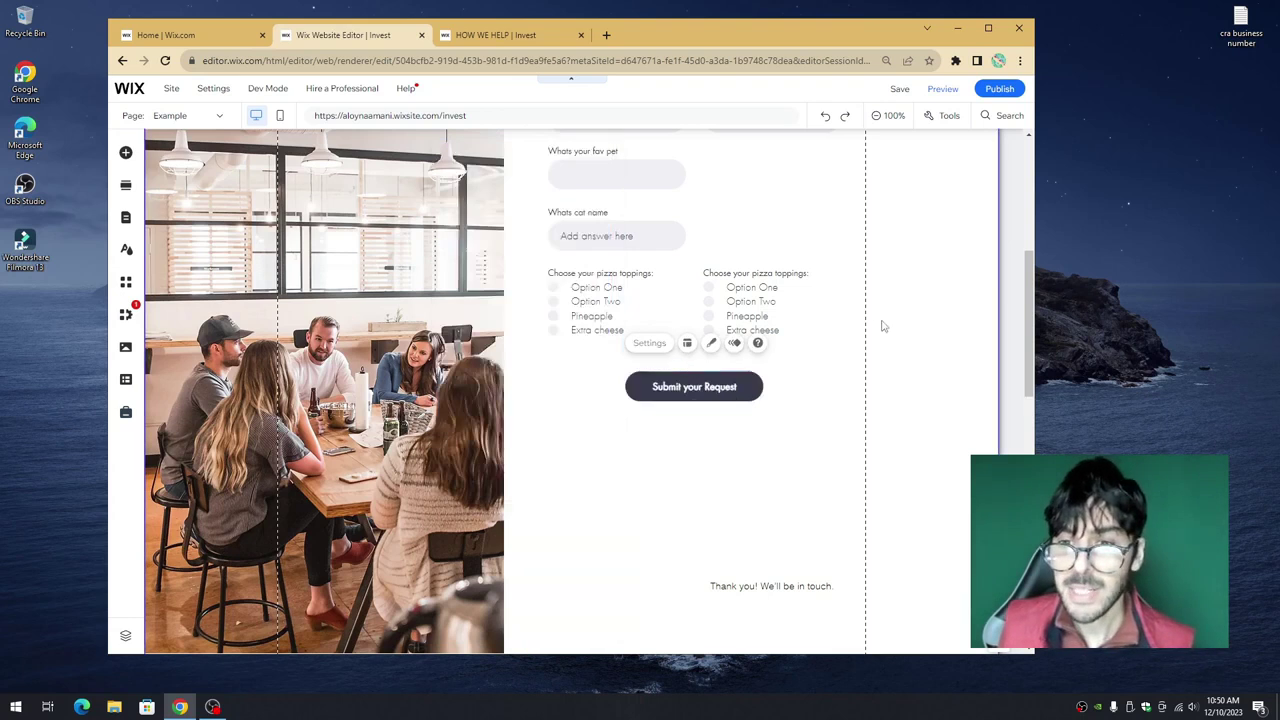
{"action": "scroll", "coordinate": [860, 400], "scroll_direction": "up", "scroll_amount": 5}
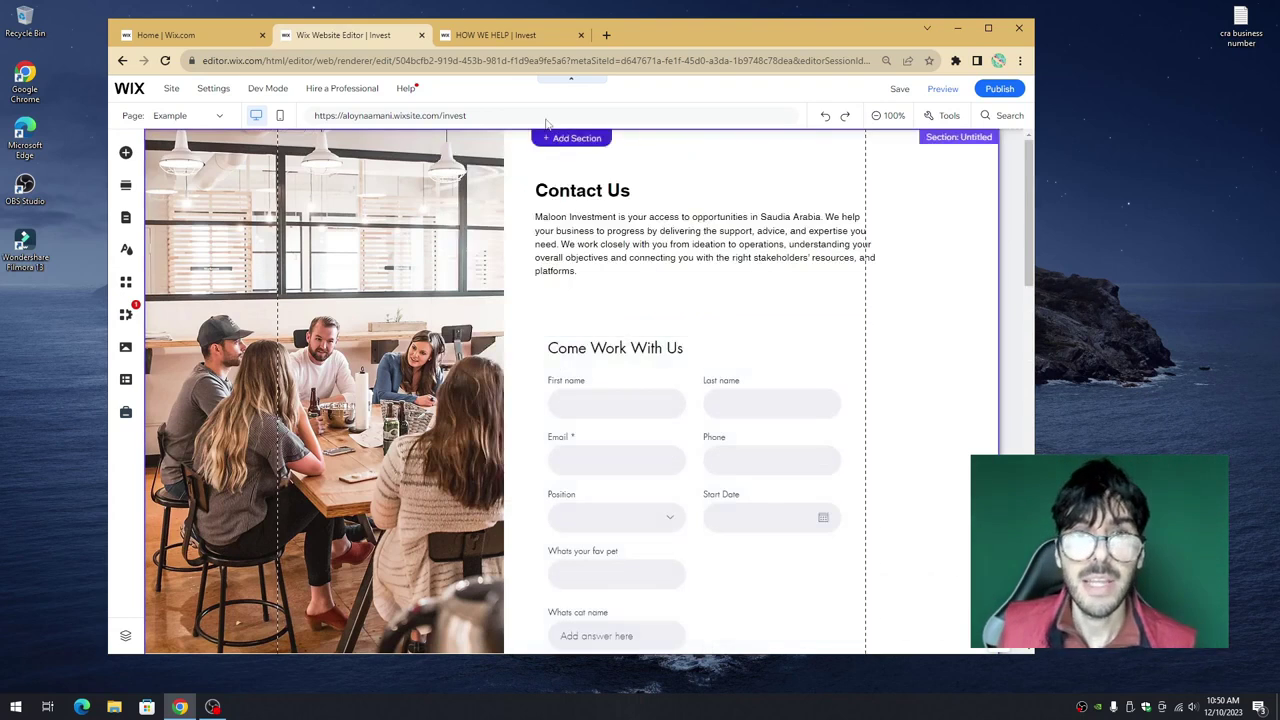
{"action": "left_click", "coordinate": [495, 35]}
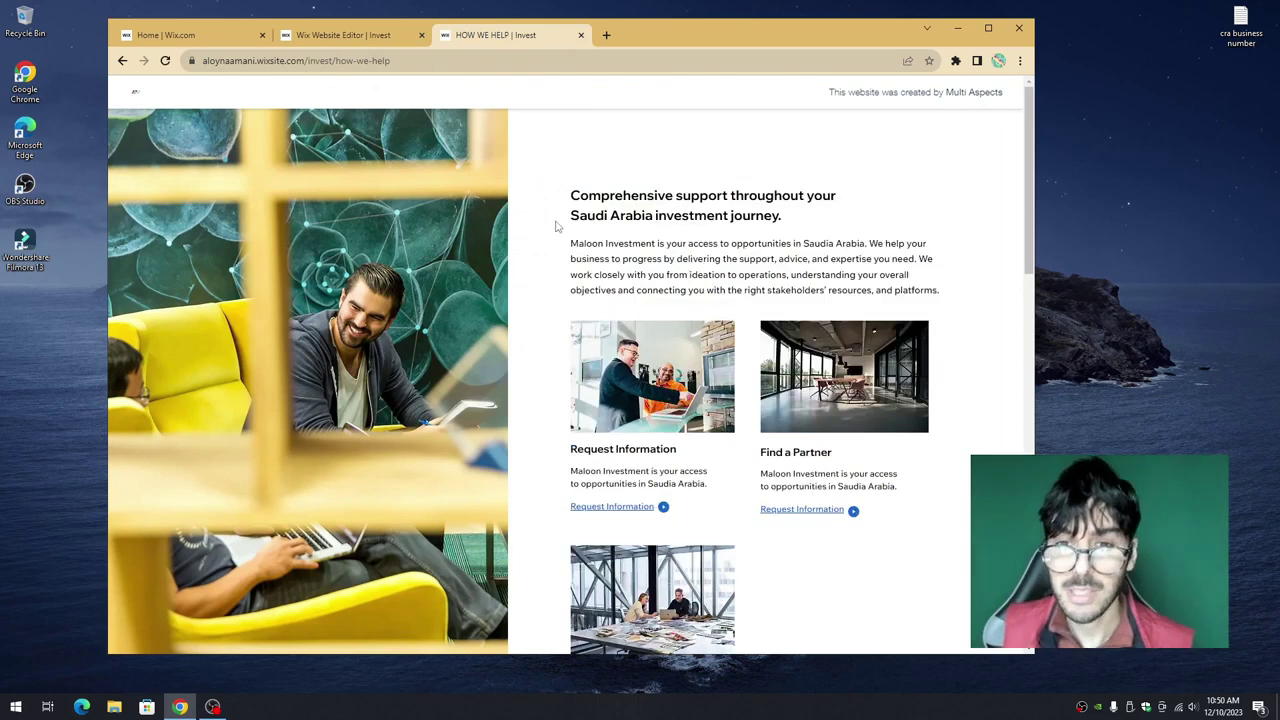
{"action": "scroll", "coordinate": [610, 340], "scroll_direction": "down", "scroll_amount": 1}
{"action": "left_click_drag", "start_coordinate": [597, 382], "coordinate": [636, 382]}
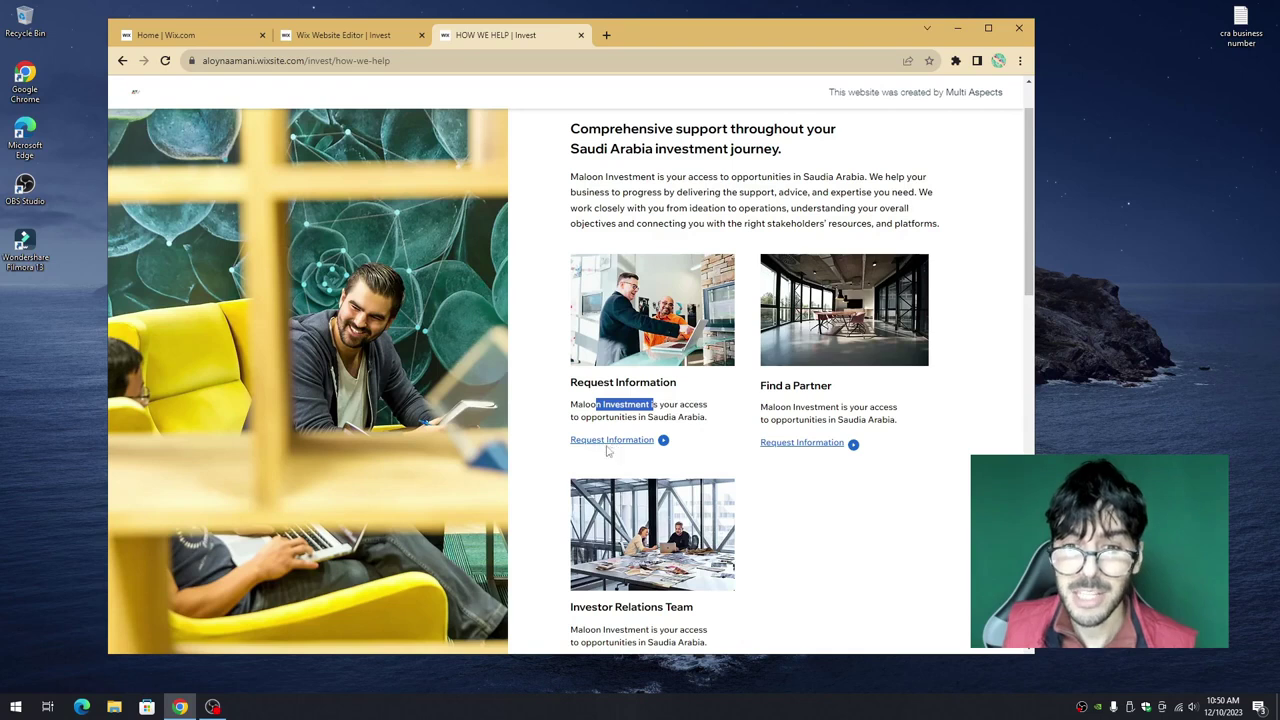
{"action": "left_click", "coordinate": [671, 217]}
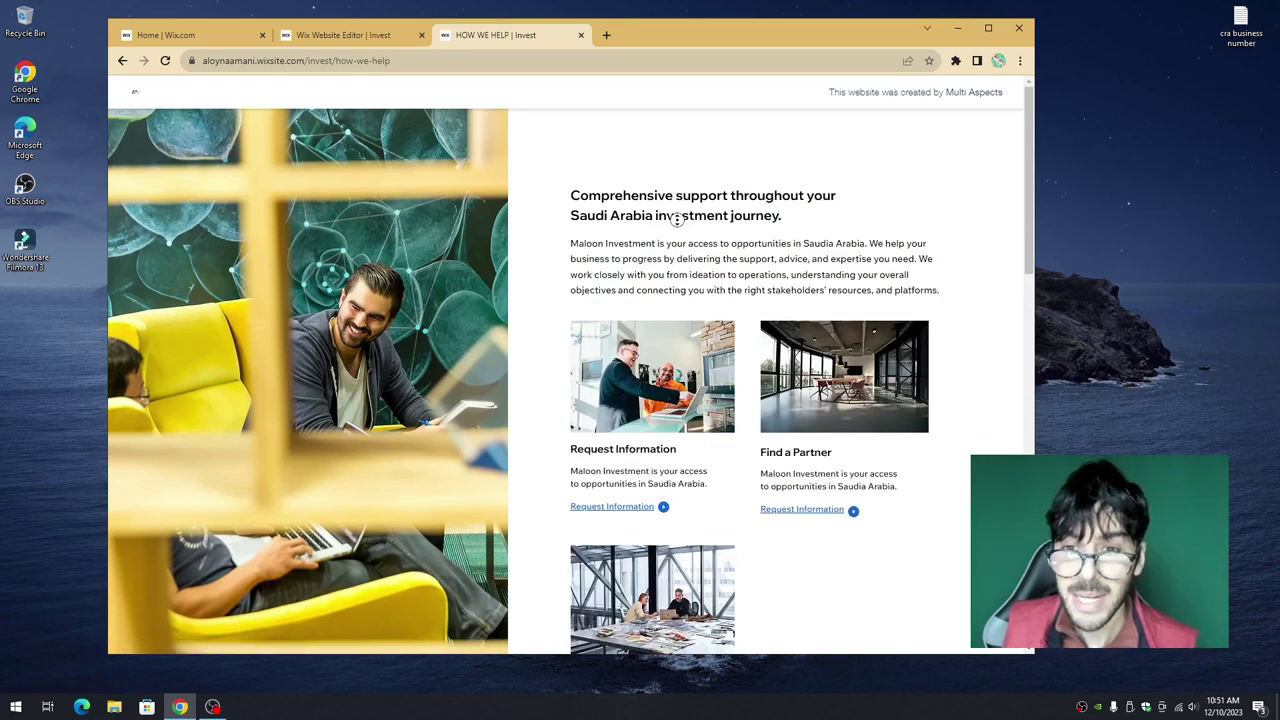
{"action": "scroll", "coordinate": [674, 262], "scroll_direction": "up", "scroll_amount": 1}
{"action": "scroll", "coordinate": [674, 262], "scroll_direction": "down", "scroll_amount": 5}
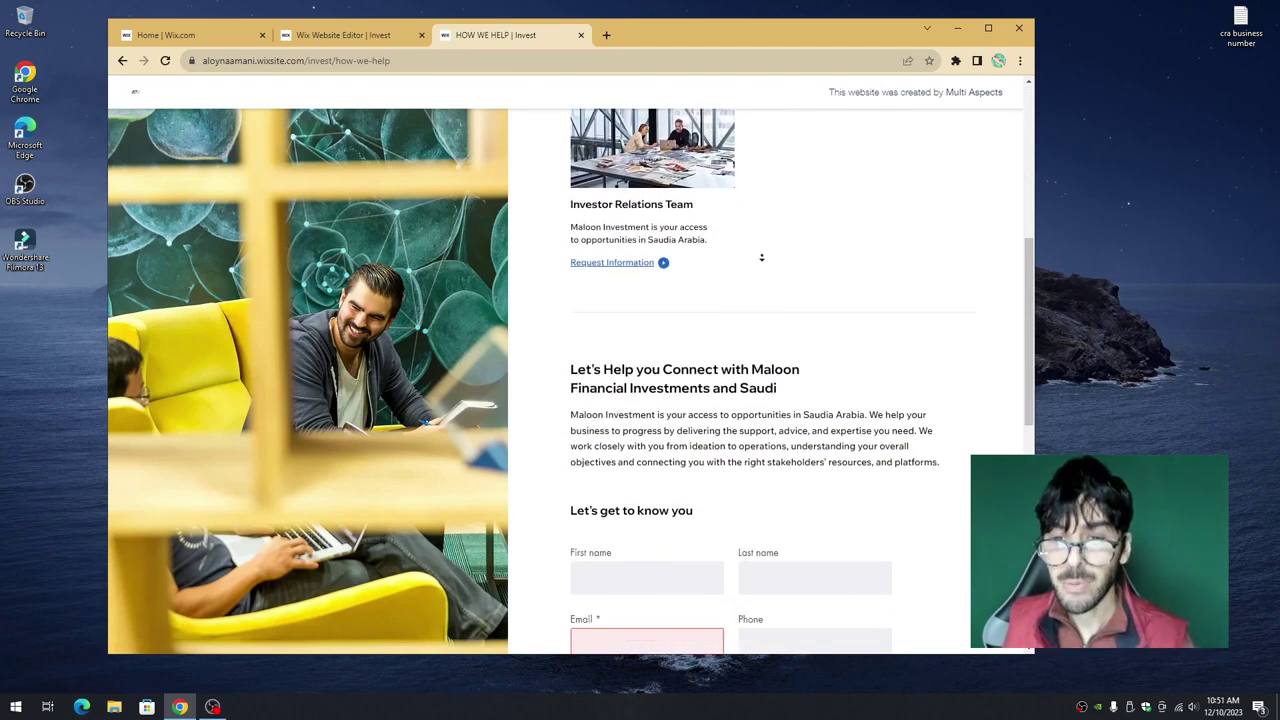
{"action": "scroll", "coordinate": [726, 297], "scroll_direction": "down", "scroll_amount": 5}
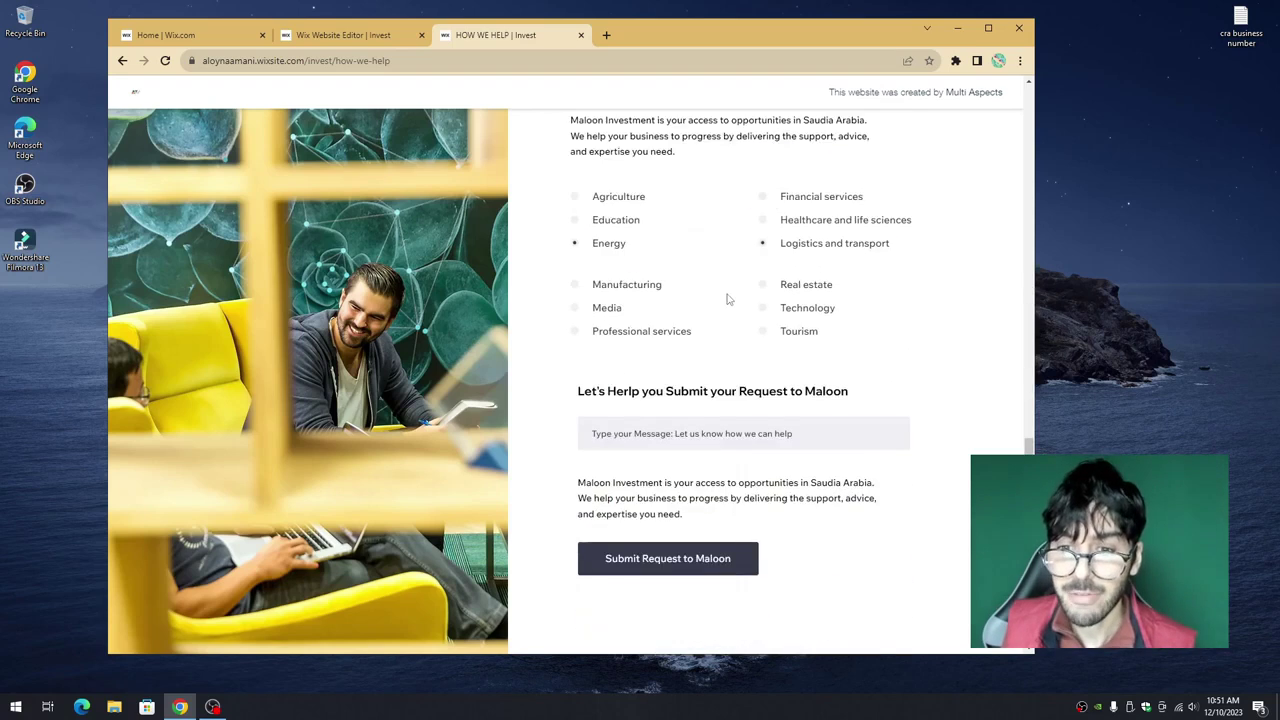
{"action": "scroll", "coordinate": [728, 298], "scroll_direction": "up", "scroll_amount": 10}
{"action": "scroll", "coordinate": [730, 297], "scroll_direction": "up", "scroll_amount": 1}
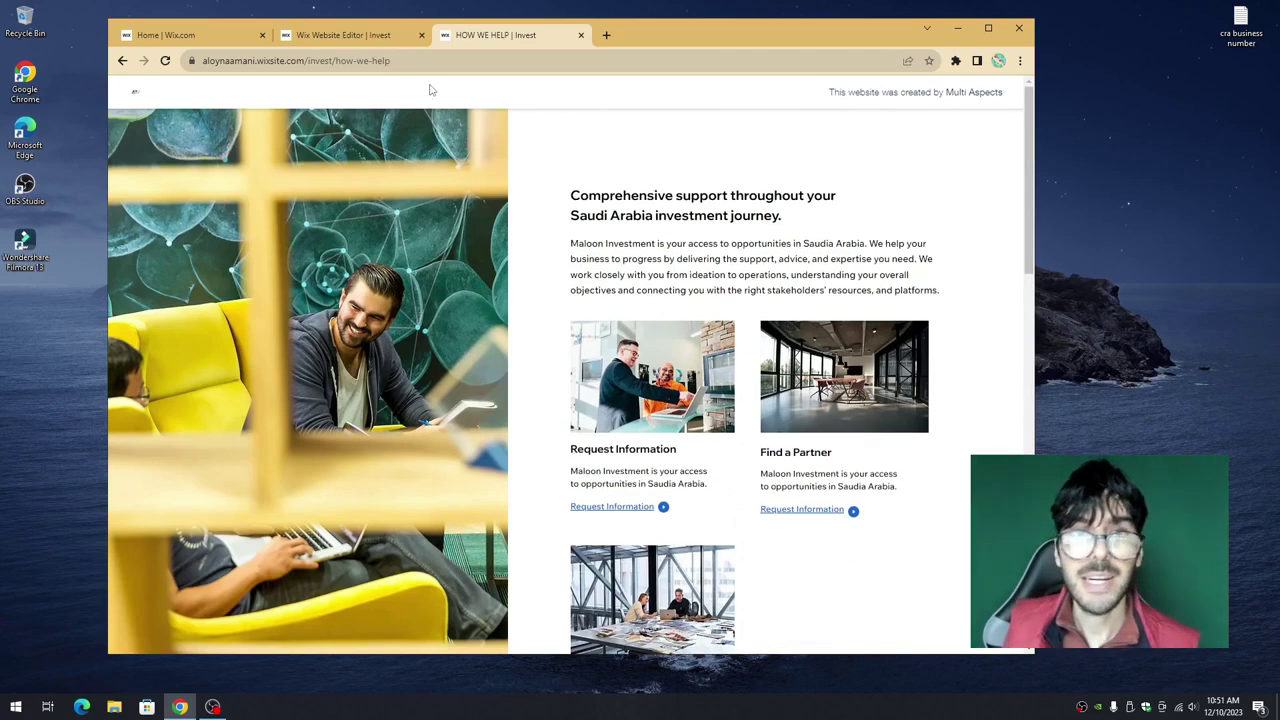
{"action": "left_click", "coordinate": [382, 37]}
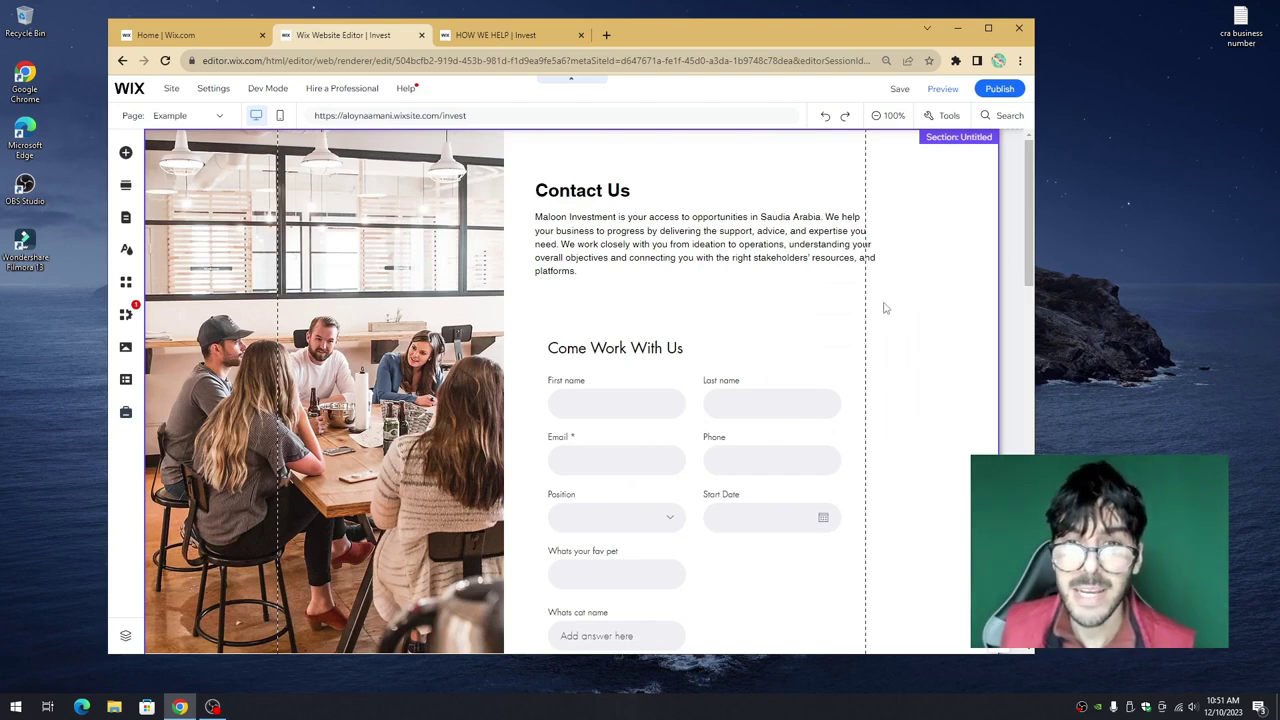
{"action": "scroll", "coordinate": [865, 318], "scroll_direction": "down", "scroll_amount": 2}
{"action": "scroll", "coordinate": [618, 217], "scroll_direction": "up", "scroll_amount": 2}
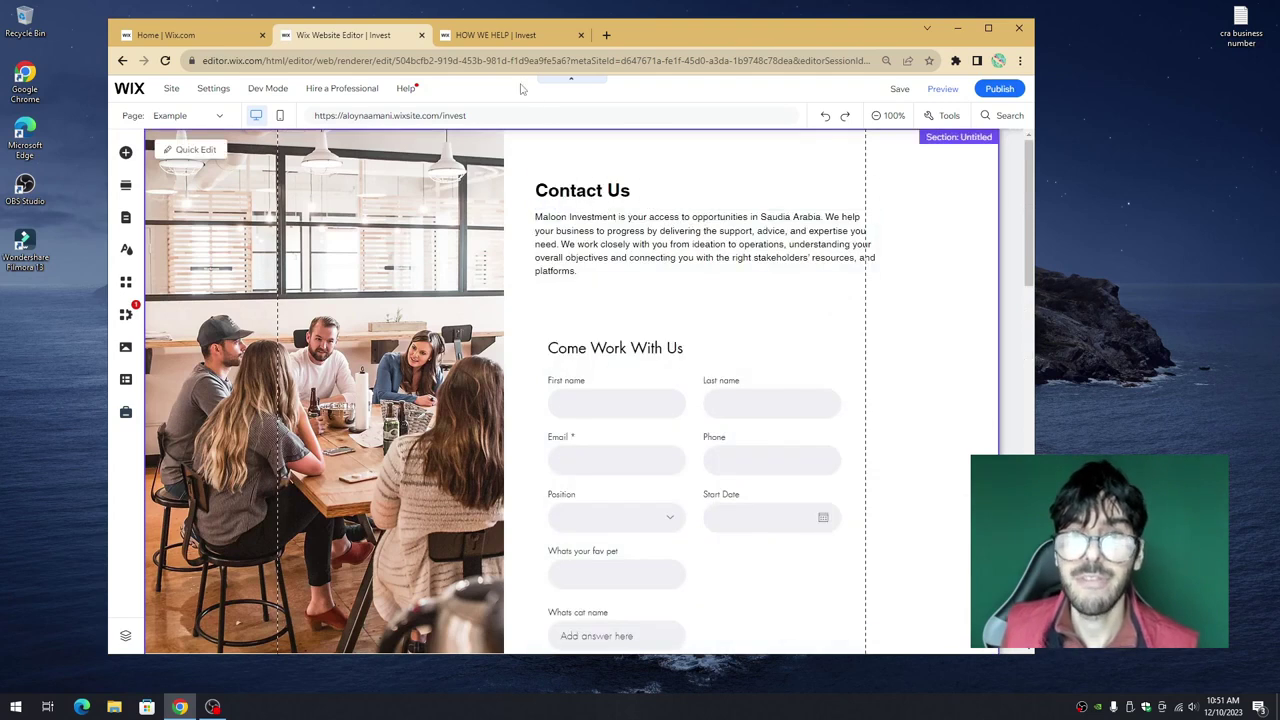
{"action": "left_click", "coordinate": [500, 36]}
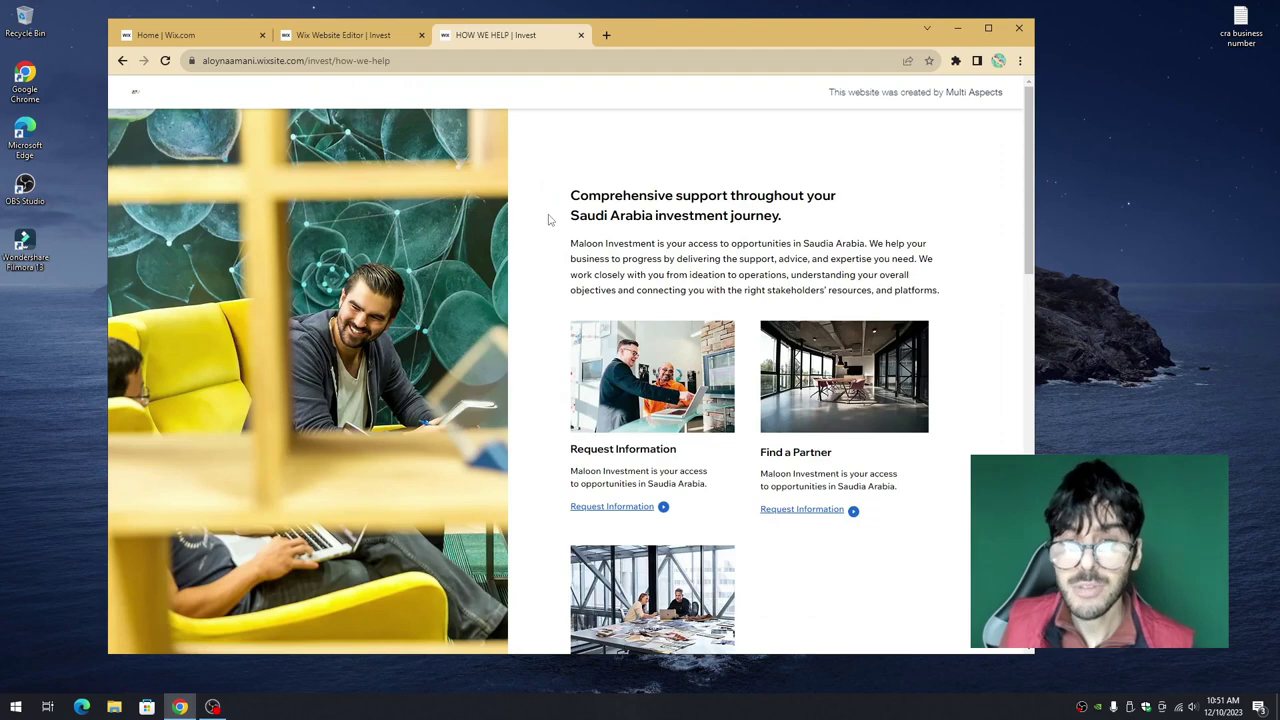
{"action": "scroll", "coordinate": [552, 220], "scroll_direction": "down", "scroll_amount": 6}
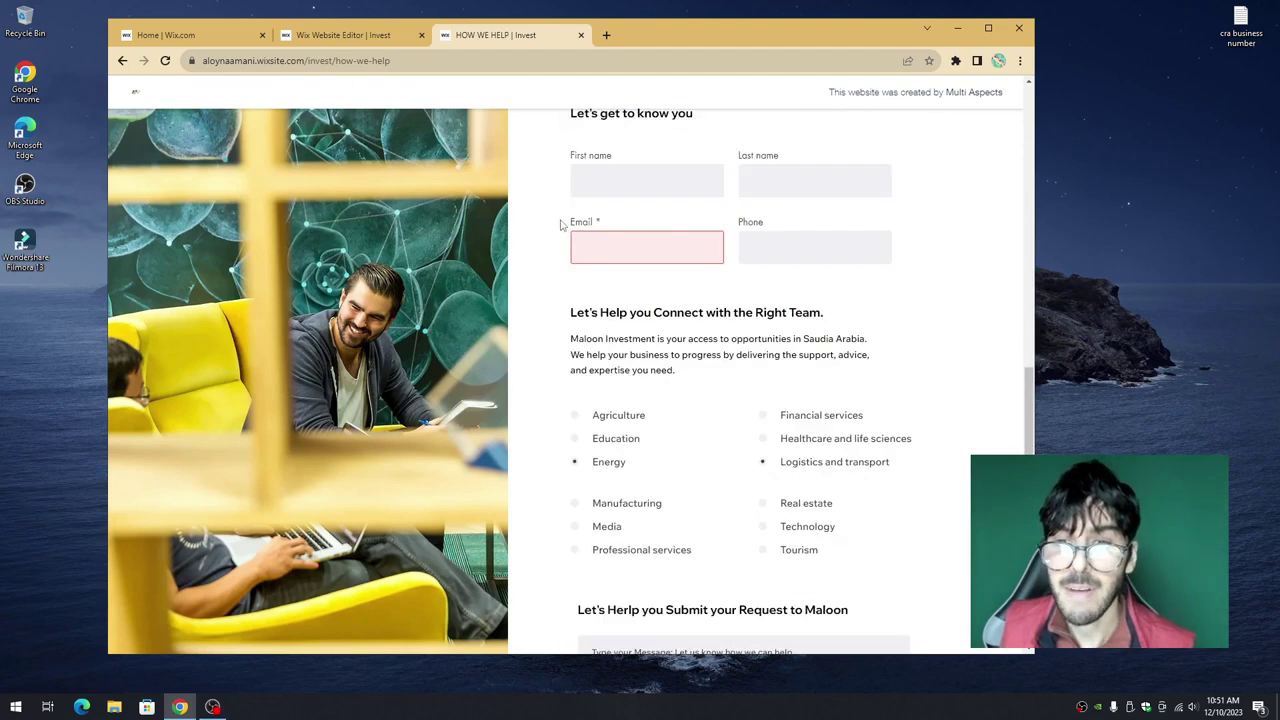
{"action": "scroll", "coordinate": [561, 225], "scroll_direction": "up", "scroll_amount": 6}
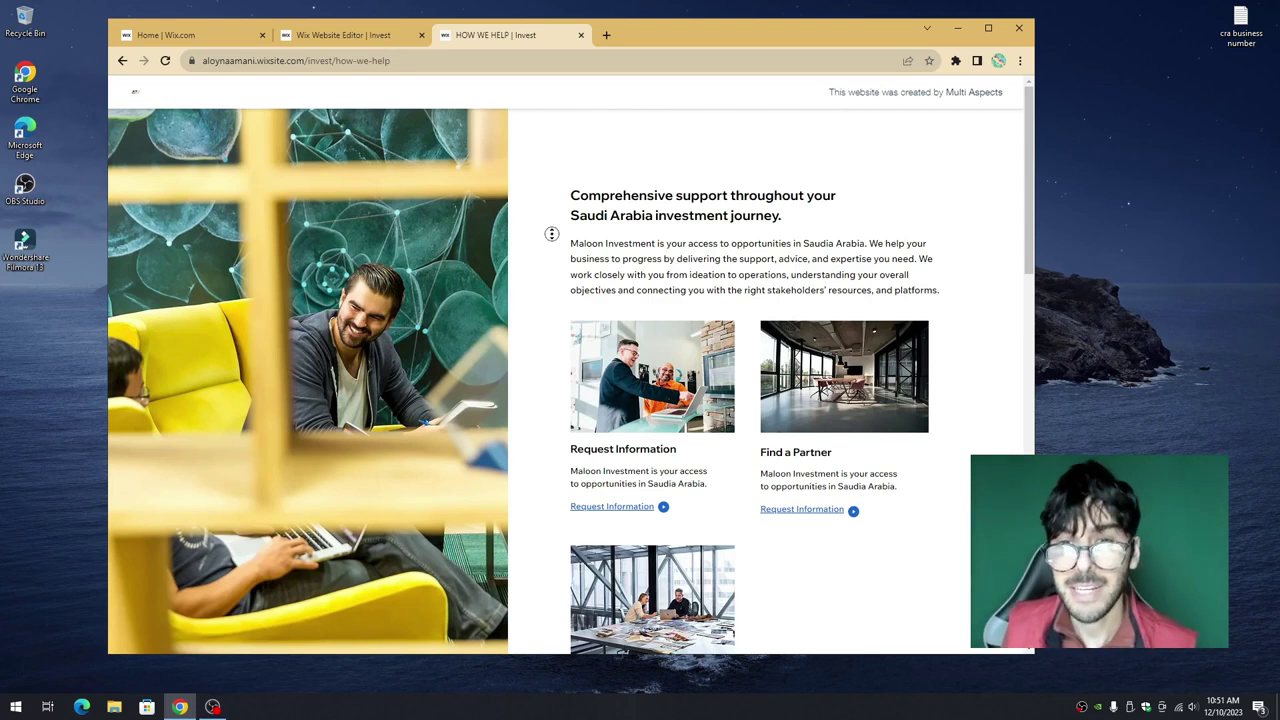
{"action": "scroll", "coordinate": [549, 250], "scroll_direction": "down", "scroll_amount": 4}
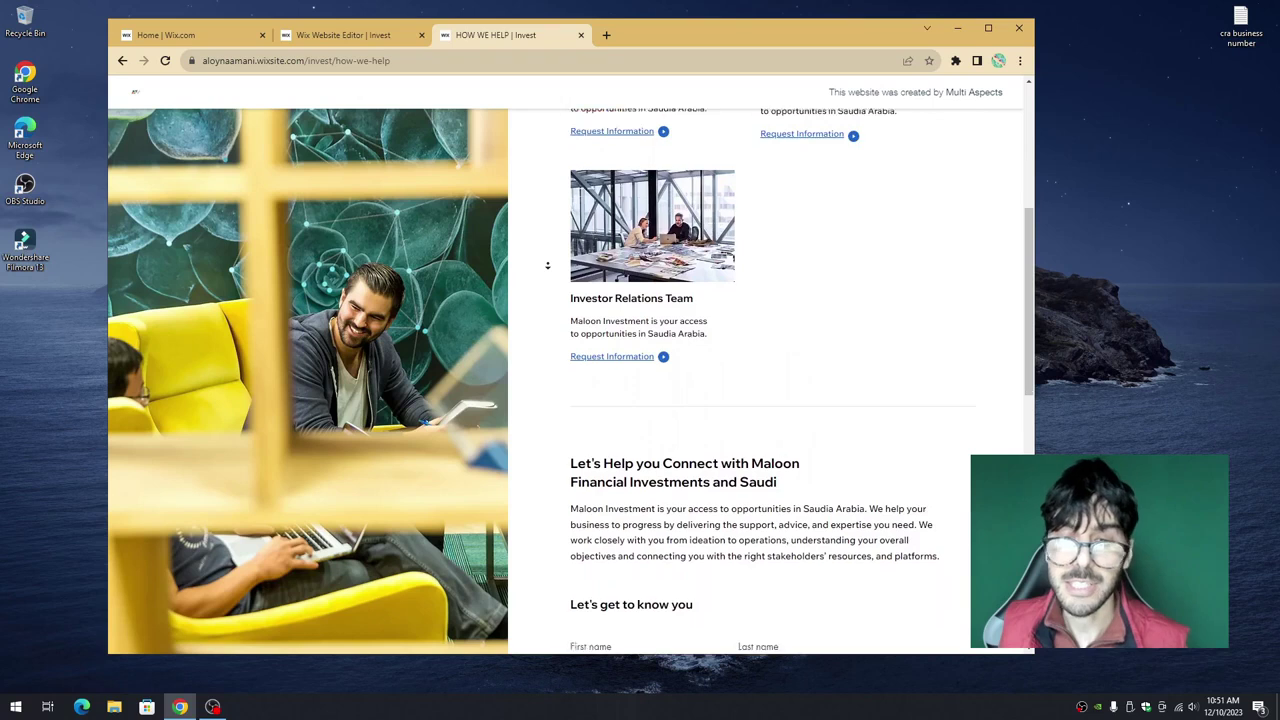
{"action": "scroll", "coordinate": [547, 265], "scroll_direction": "down", "scroll_amount": 3}
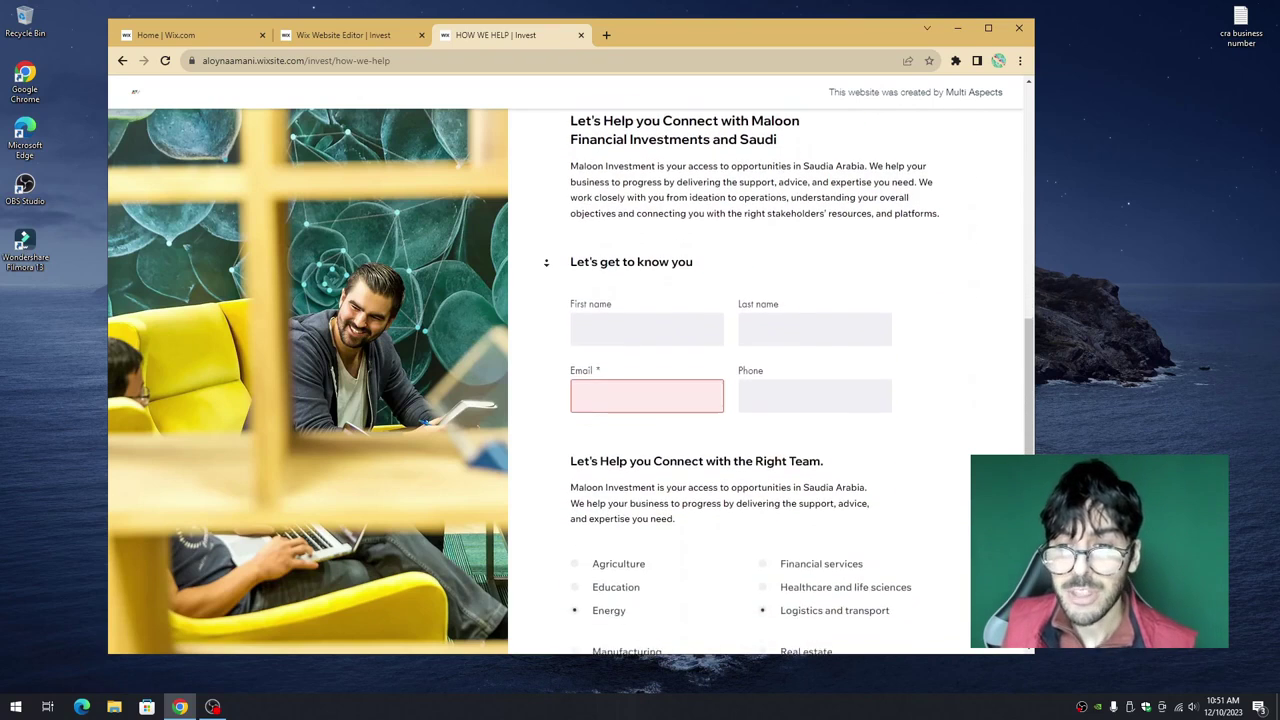
{"action": "scroll", "coordinate": [546, 262], "scroll_direction": "down", "scroll_amount": 2}
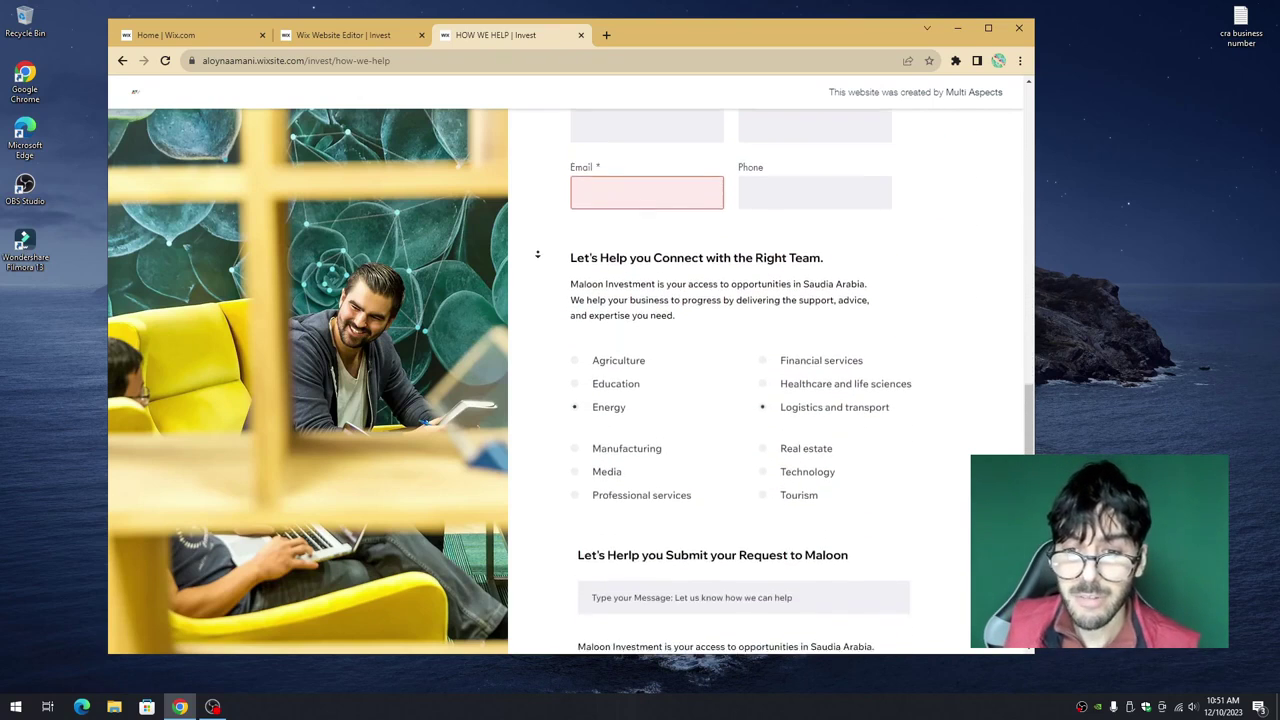
{"action": "scroll", "coordinate": [537, 255], "scroll_direction": "down", "scroll_amount": 2}
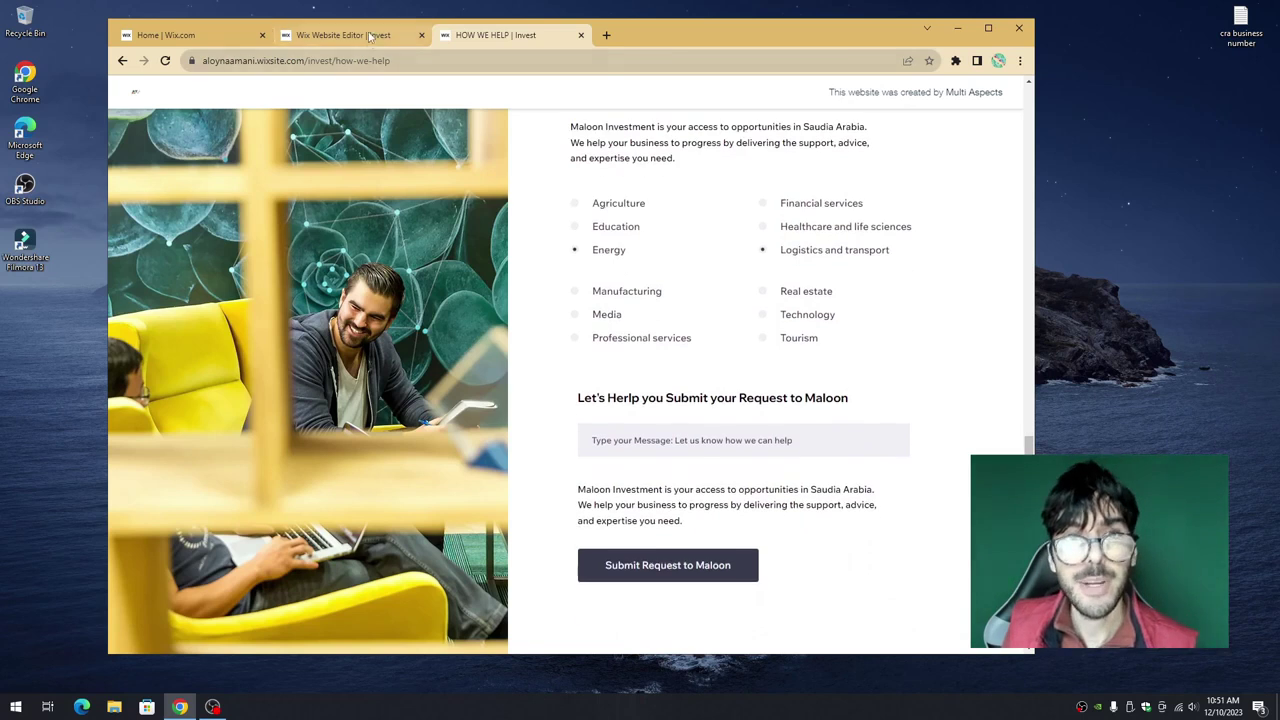
{"action": "left_click", "coordinate": [369, 36]}
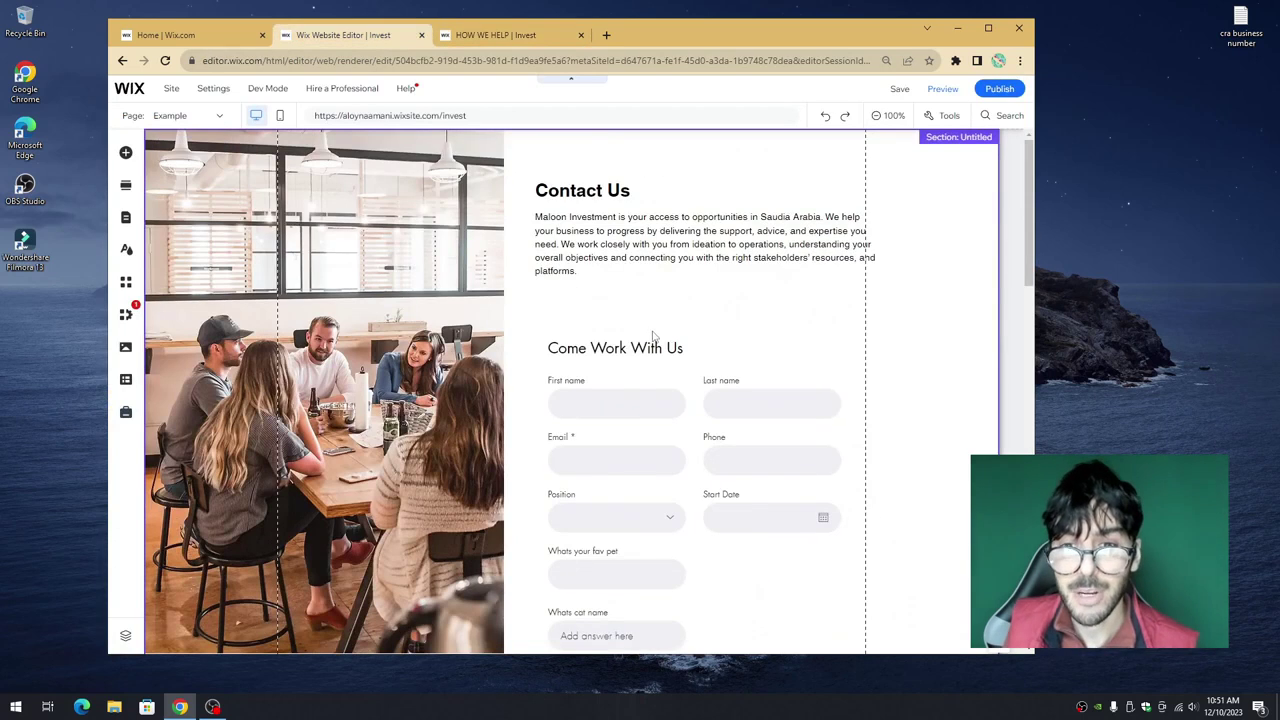
{"action": "left_click", "coordinate": [718, 353]}
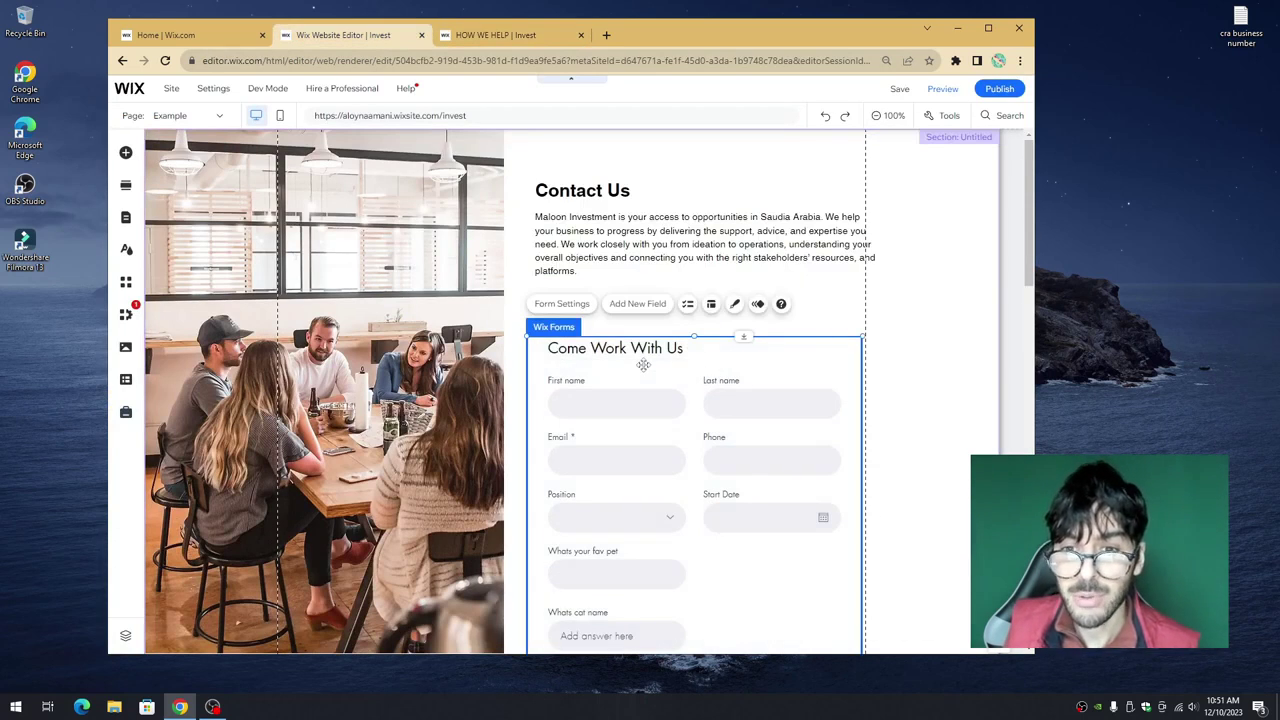
{"action": "scroll", "coordinate": [645, 345], "scroll_direction": "down", "scroll_amount": 3}
{"action": "scroll", "coordinate": [705, 330], "scroll_direction": "down", "scroll_amount": 3}
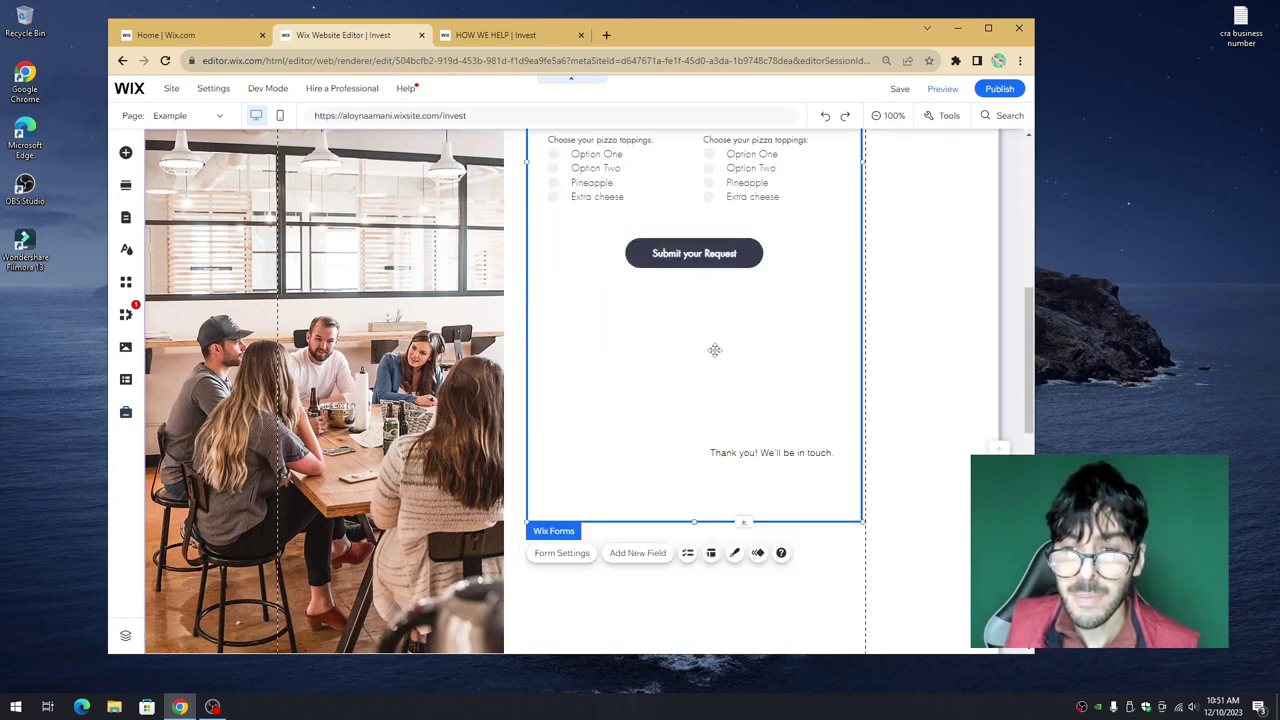
{"action": "scroll", "coordinate": [720, 349], "scroll_direction": "up", "scroll_amount": 6}
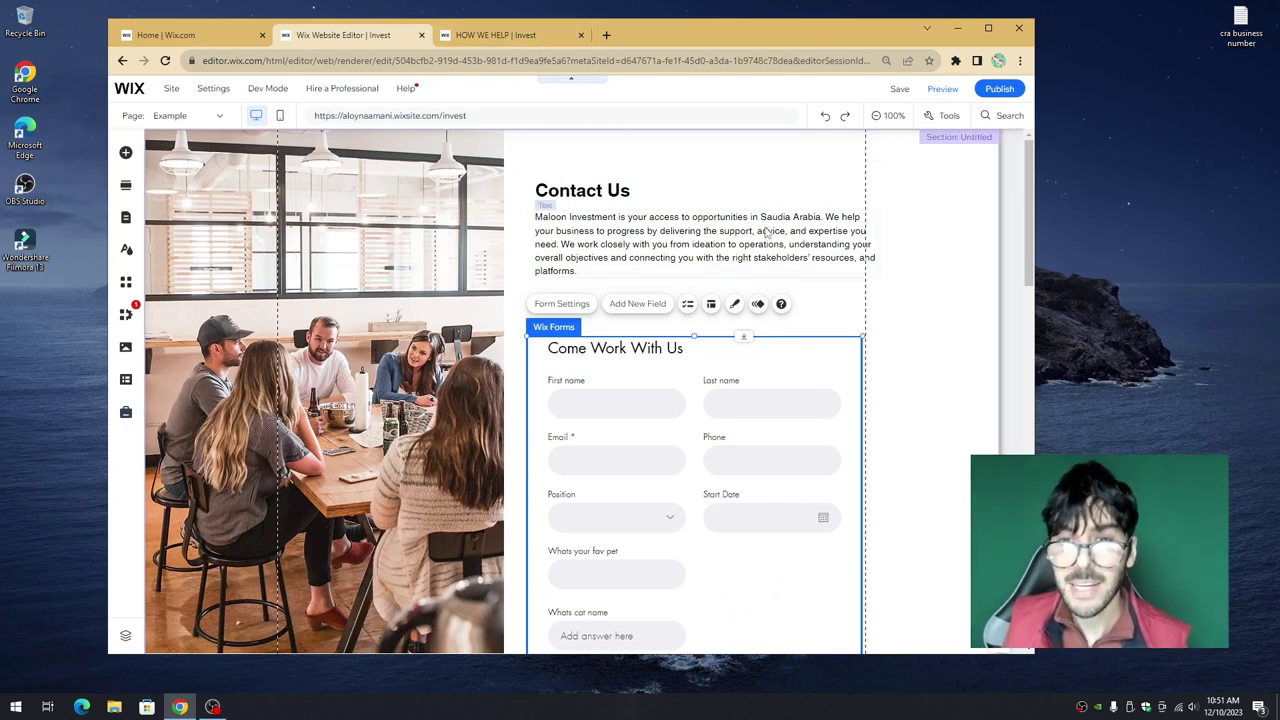
{"action": "left_click", "coordinate": [515, 36]}
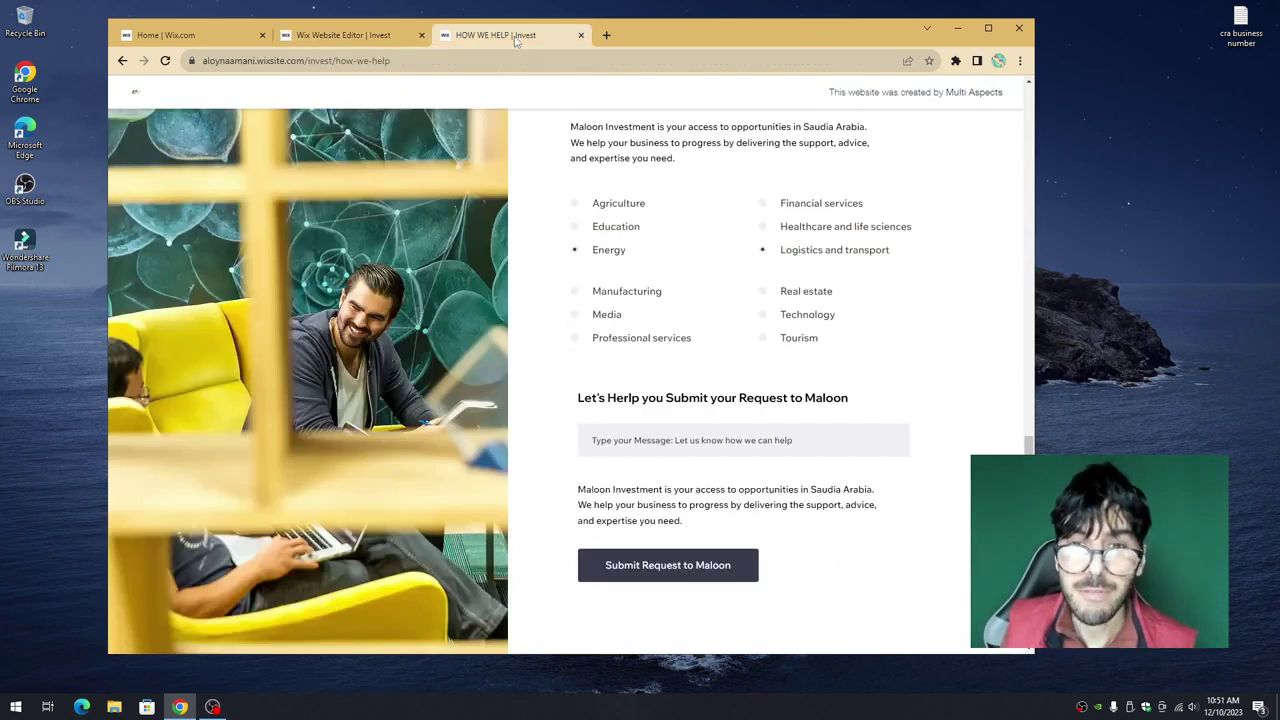
{"action": "scroll", "coordinate": [546, 258], "scroll_direction": "up", "scroll_amount": 10}
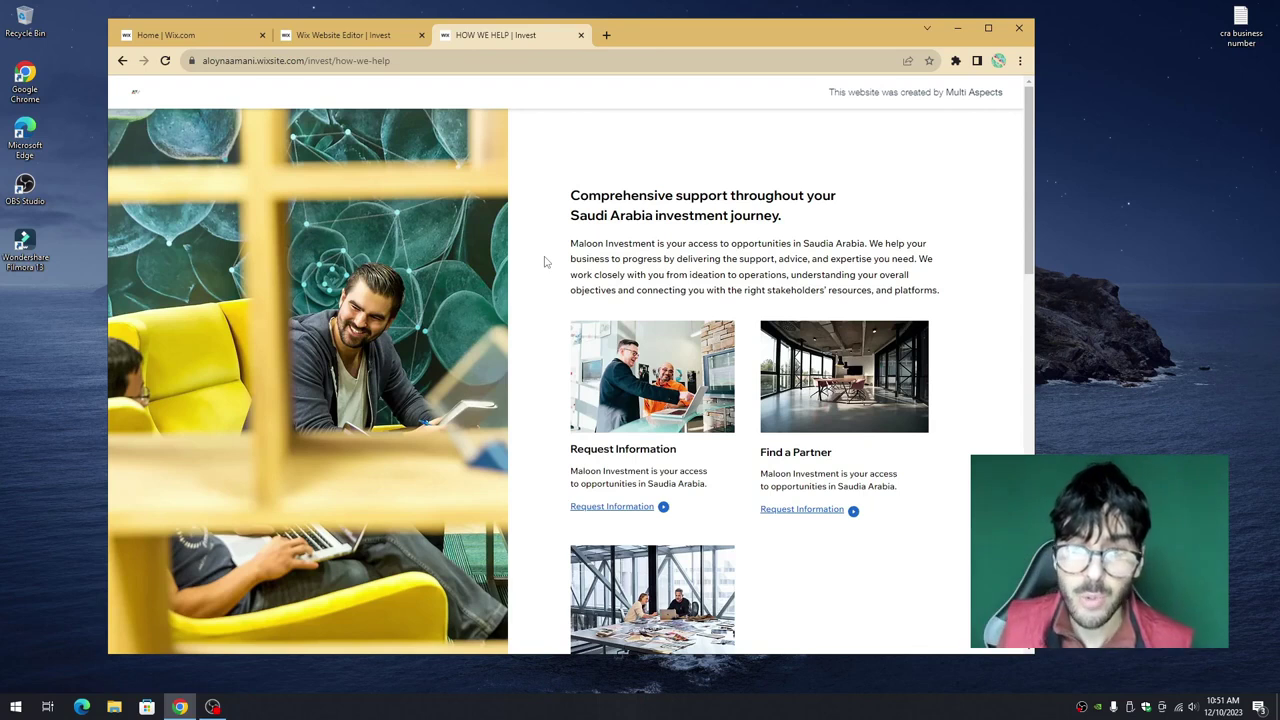
{"action": "scroll", "coordinate": [547, 255], "scroll_direction": "down", "scroll_amount": 1}
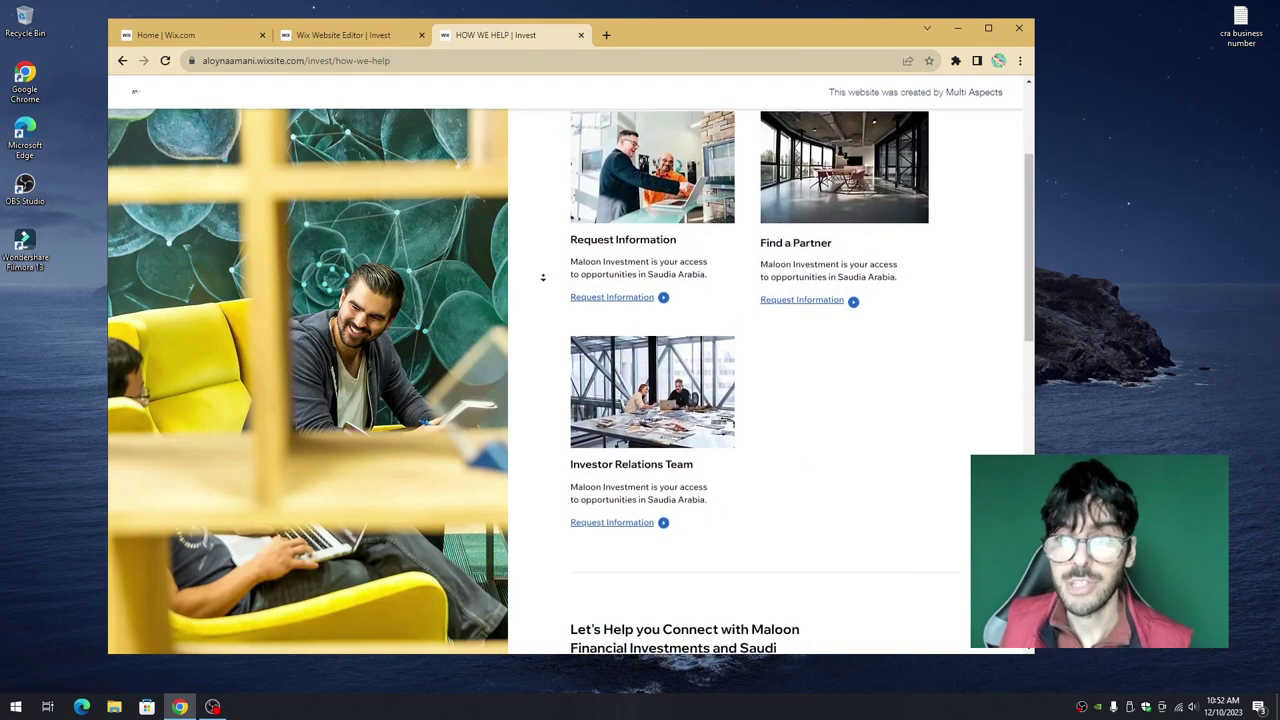
{"action": "left_click", "coordinate": [475, 189]}
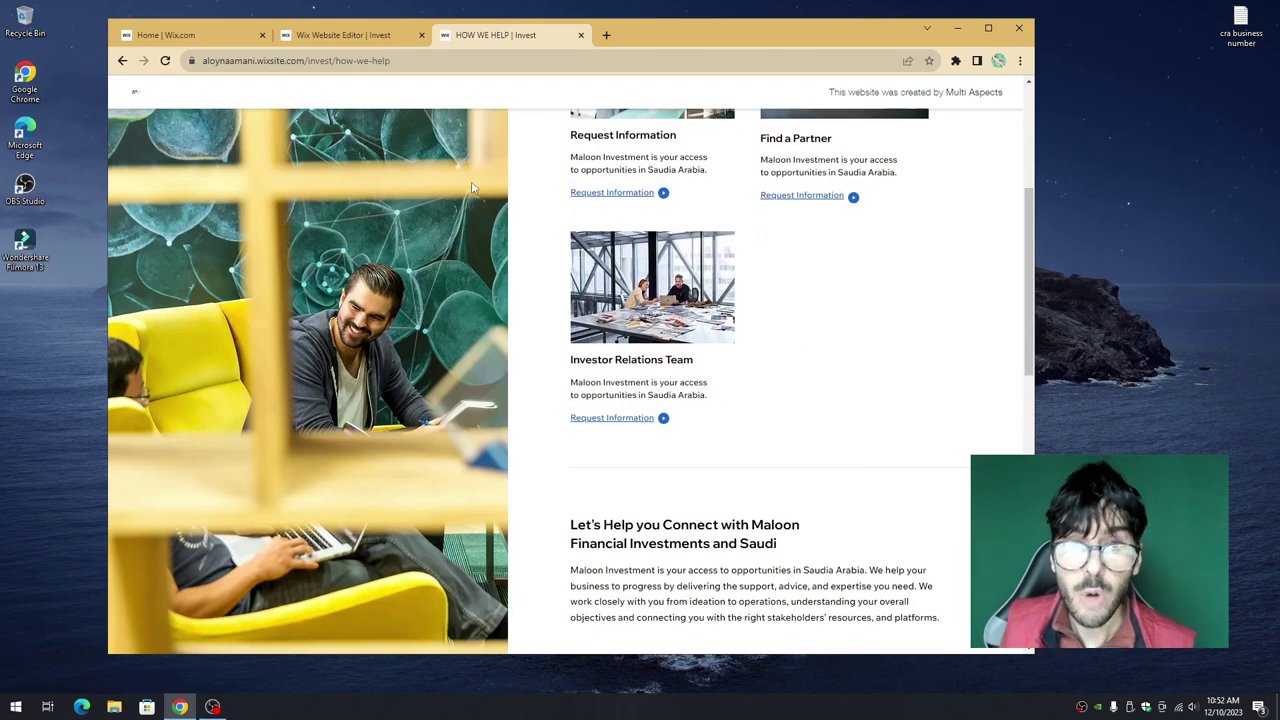
{"action": "left_click", "coordinate": [388, 38]}
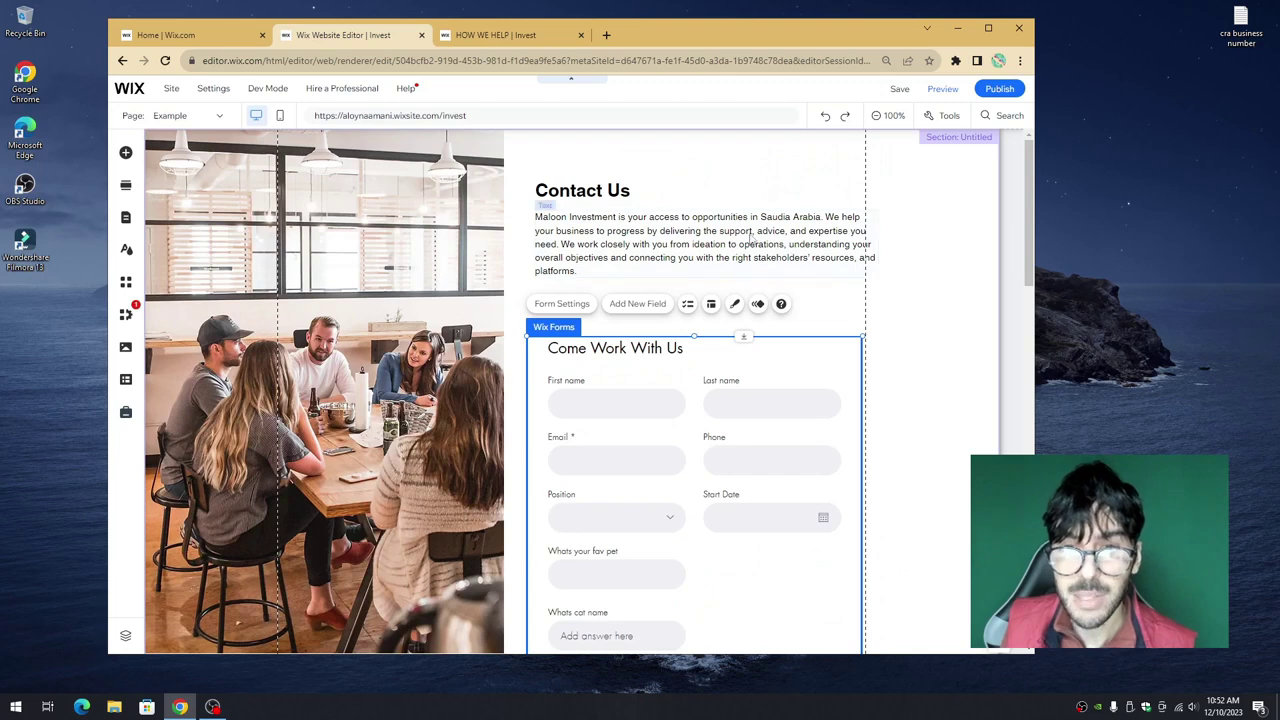
Step: Widen the Maloon Investment paragraph under Contact Us by stretching its right edge outward
{"action": "scroll", "coordinate": [739, 260], "scroll_direction": "down", "scroll_amount": 2}
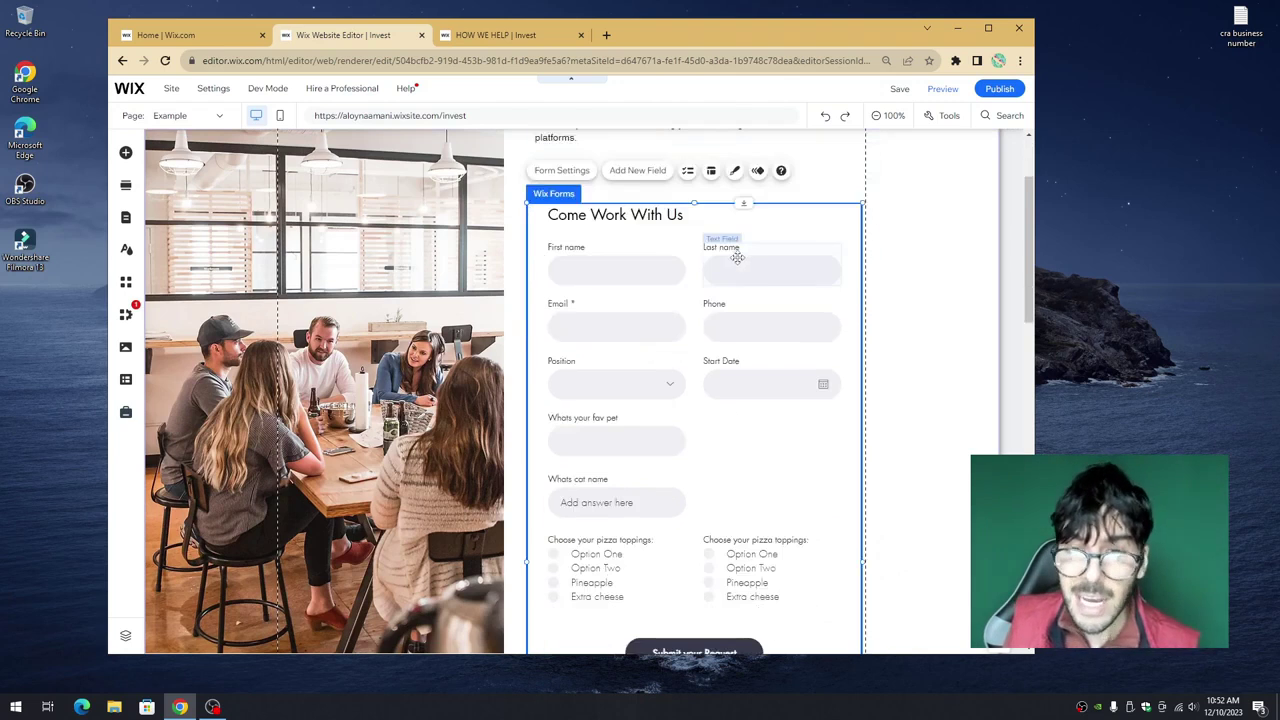
{"action": "scroll", "coordinate": [737, 260], "scroll_direction": "up", "scroll_amount": 2}
{"action": "left_click", "coordinate": [740, 250]}
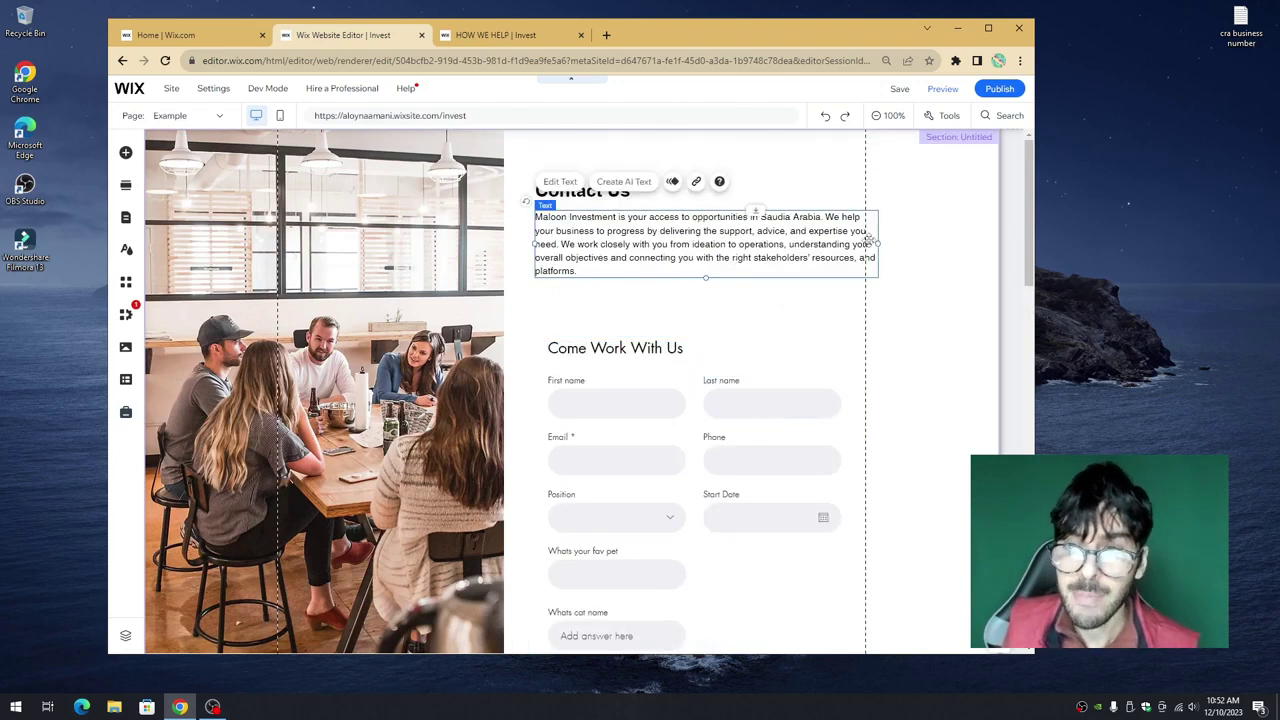
{"action": "left_click_drag", "start_coordinate": [877, 241], "coordinate": [900, 241]}
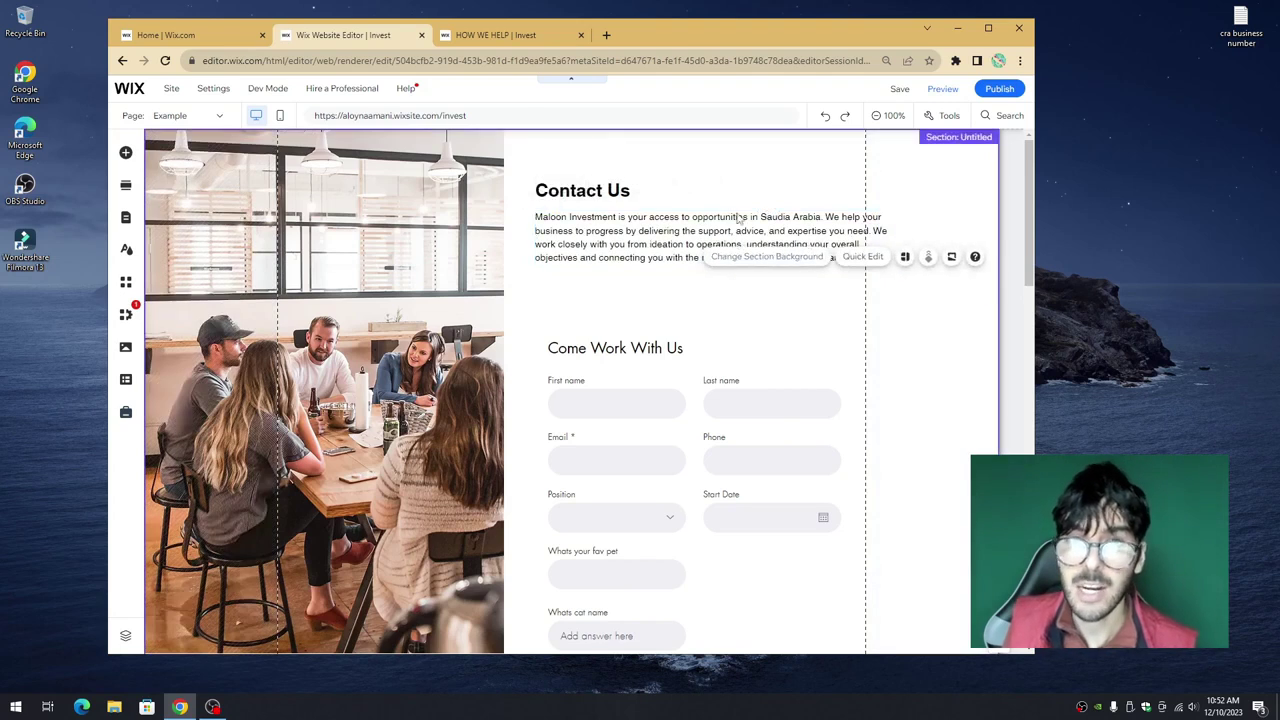